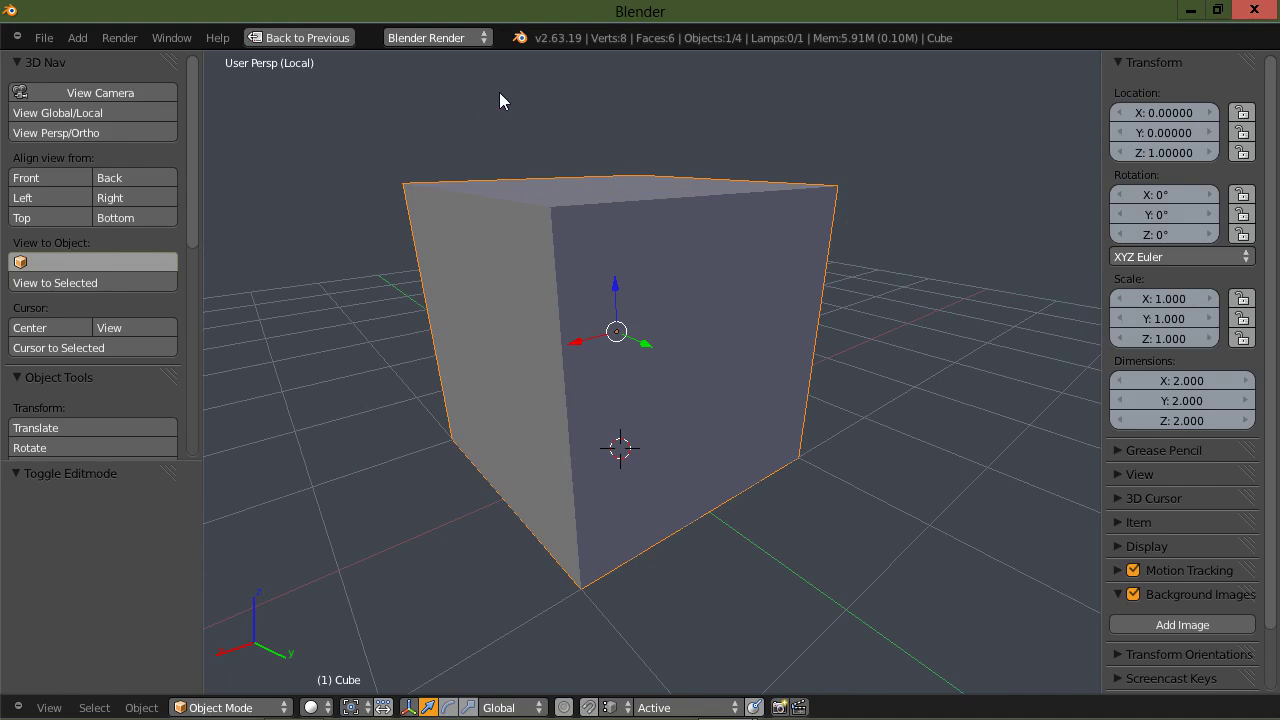
# Circle the Blender version info and orbit the view around the cube
pyautogui.moveTo(529, 33)
pyautogui.mouseDown()
pyautogui.moveTo(500, 55)
pyautogui.moveTo(608, 34)
pyautogui.mouseUp()
pyautogui.moveTo(631, 291)
pyautogui.mouseDown(button='middle')
pyautogui.moveTo(543, 334)
pyautogui.moveTo(524, 326)
pyautogui.moveTo(609, 302)
pyautogui.moveTo(520, 331)
pyautogui.moveTo(528, 300)
pyautogui.moveTo(342, 331)
pyautogui.moveTo(371, 337)
pyautogui.moveTo(340, 314)
pyautogui.moveTo(371, 343)
pyautogui.moveTo(385, 330)
pyautogui.mouseUp(button='middle')
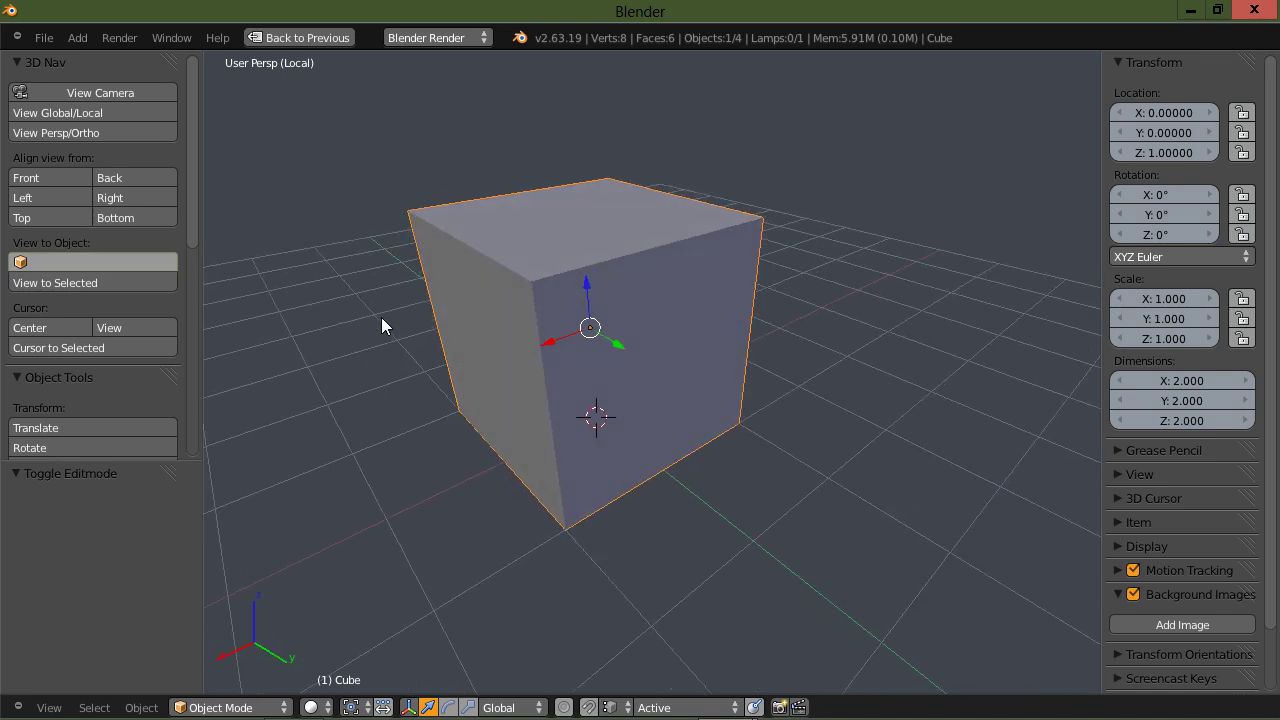
pyautogui.scroll(1, 381, 317)
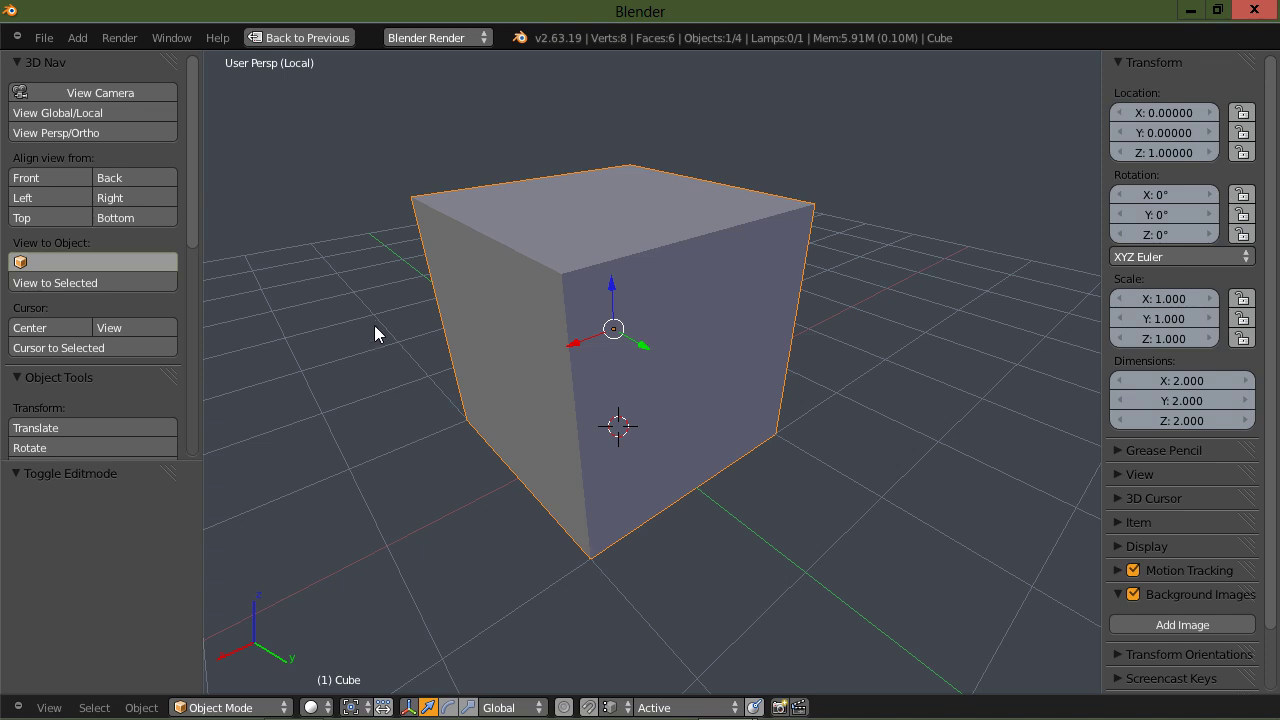
pyautogui.moveTo(351, 388); pyautogui.dragTo(380, 367, button='middle')
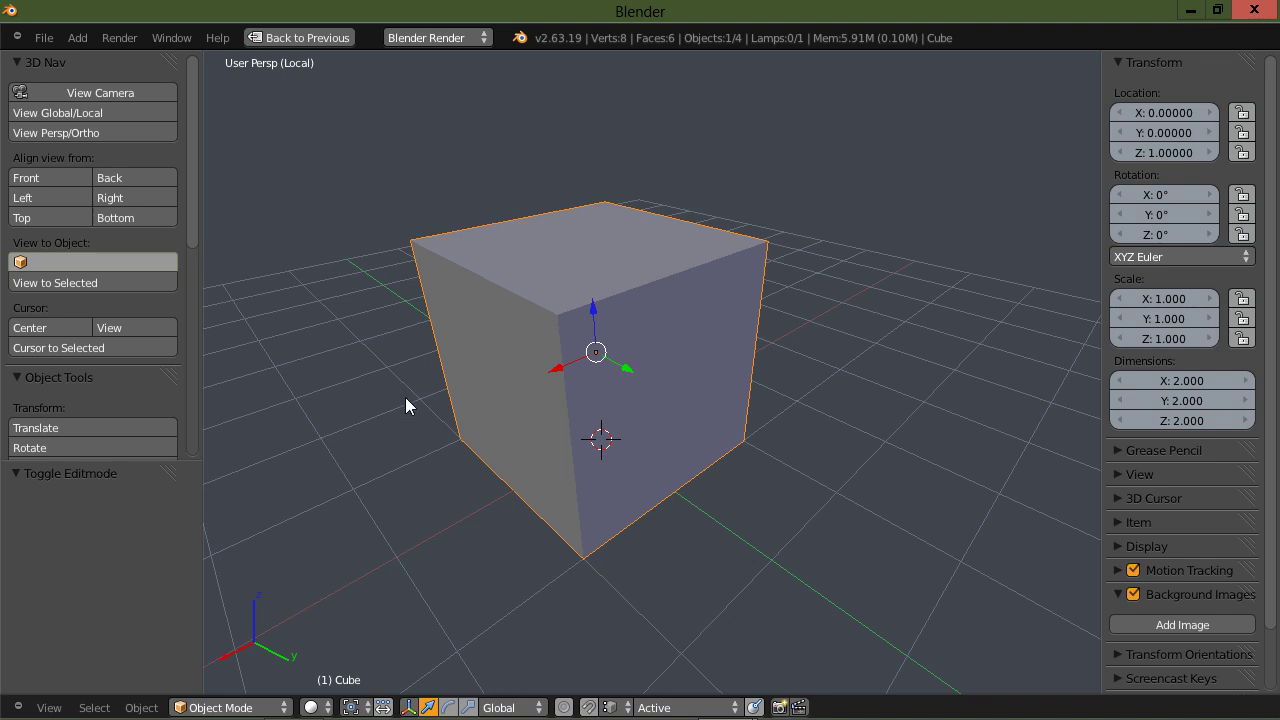
pyautogui.moveTo(405, 397)
pyautogui.mouseDown(button='middle')
pyautogui.moveTo(390, 402)
pyautogui.moveTo(387, 378)
pyautogui.moveTo(404, 387)
pyautogui.mouseUp(button='middle')
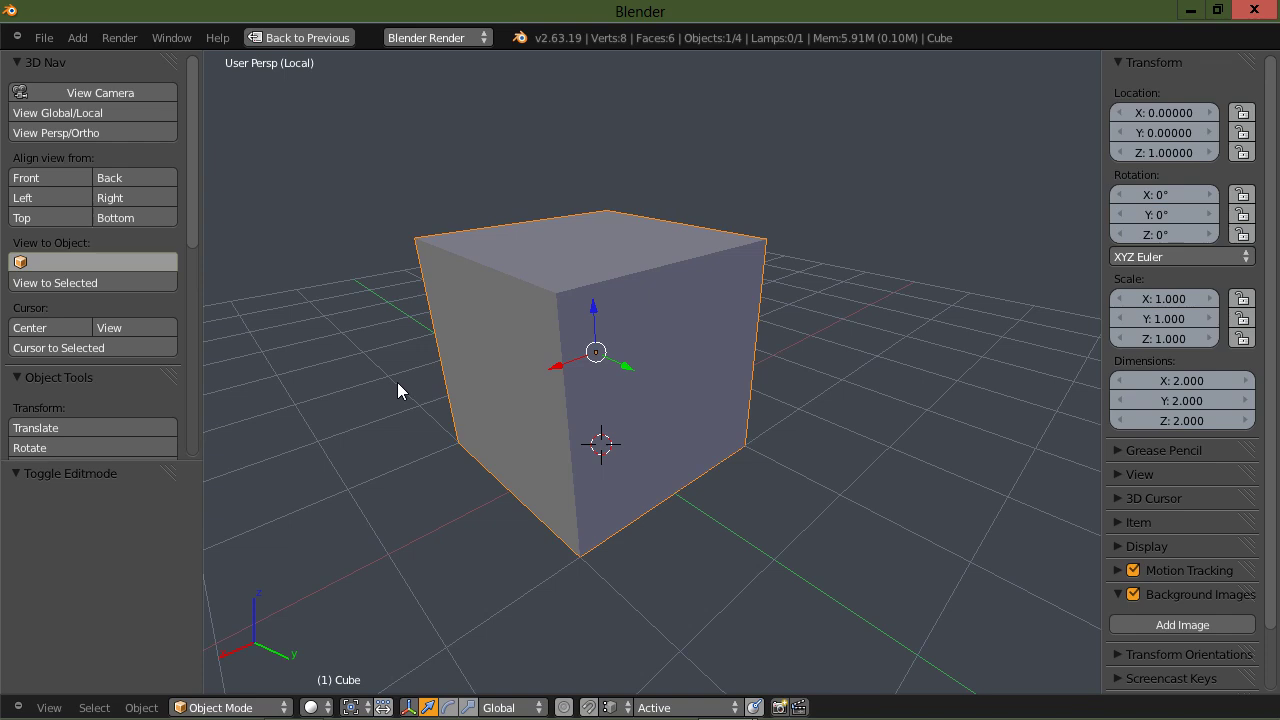
pyautogui.scroll(-2, 397, 382)
pyautogui.moveTo(380, 371); pyautogui.dragTo(428, 377, button='middle')
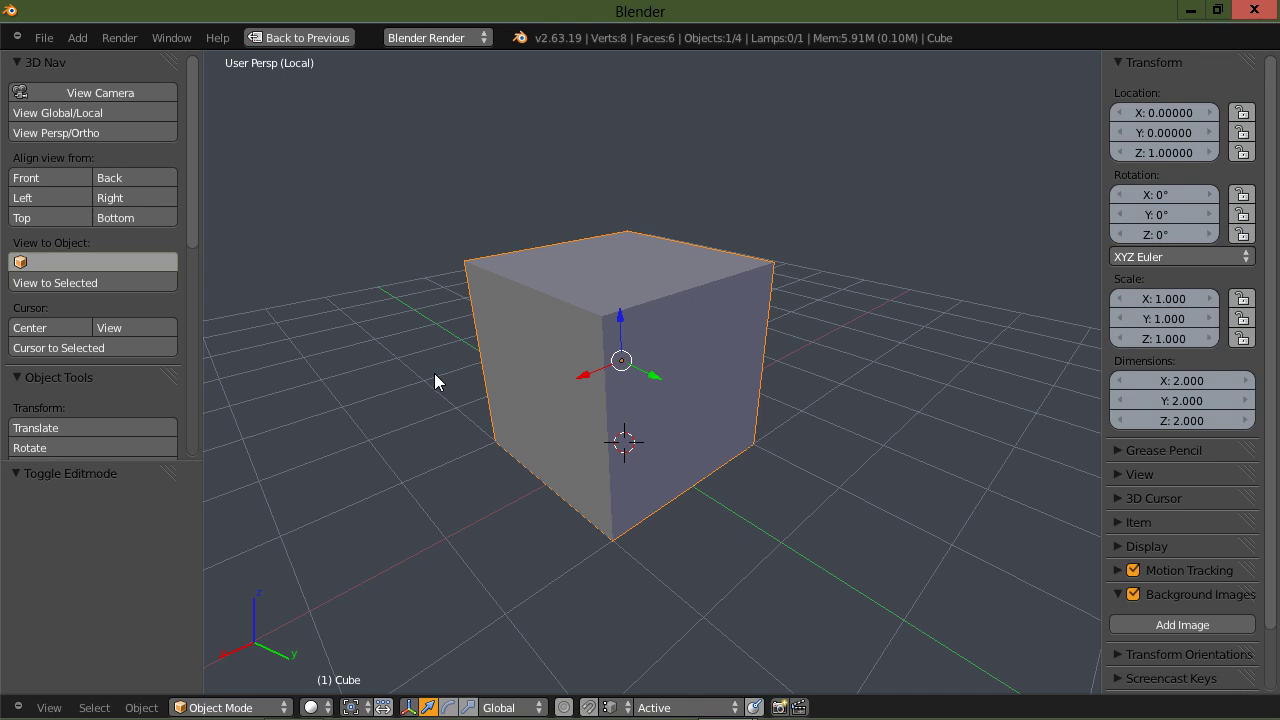
# Switch the cube into Edit Mode and back to Object Mode from the Spacebar menu
pyautogui.press('space')
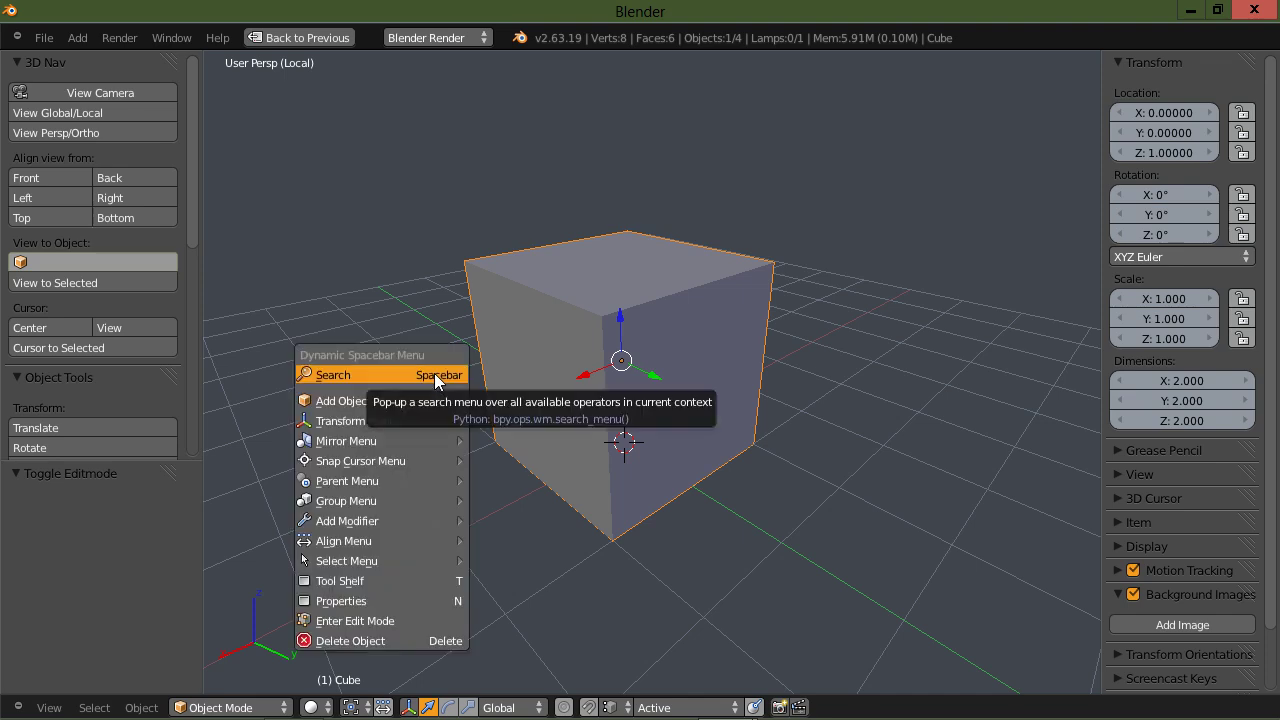
pyautogui.click(385, 620)
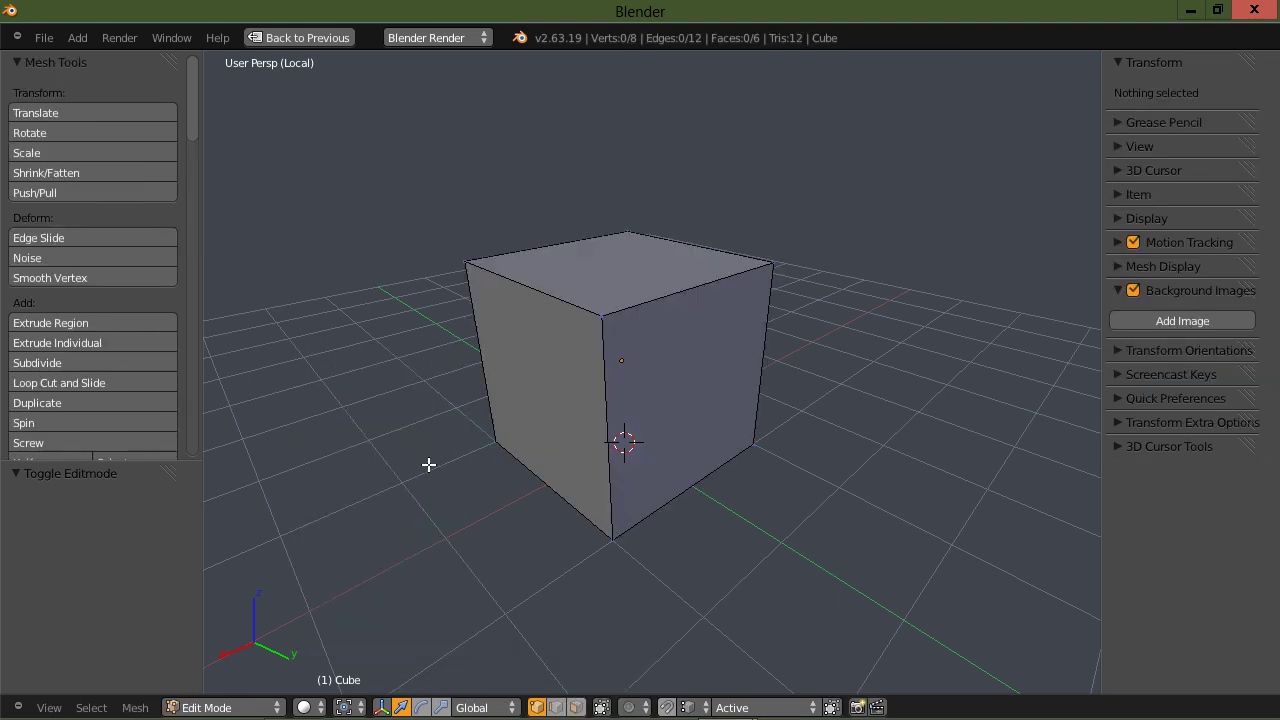
pyautogui.press('space')
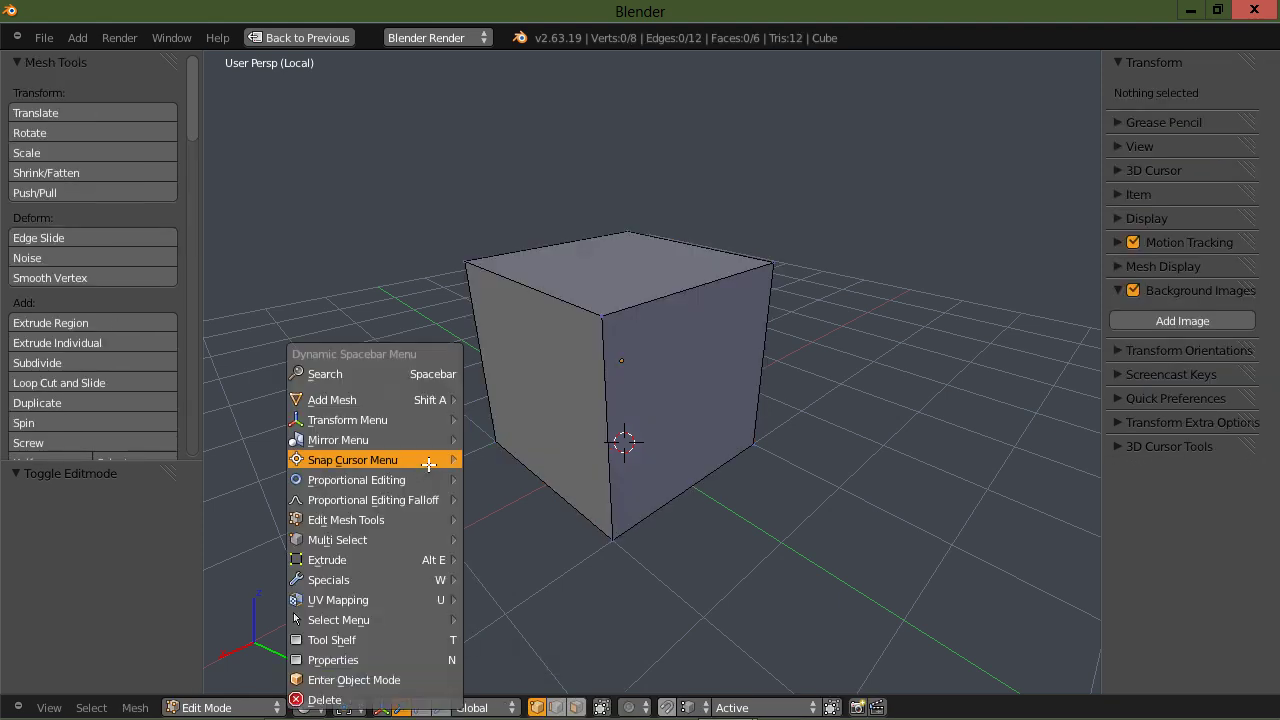
pyautogui.click(332, 681)
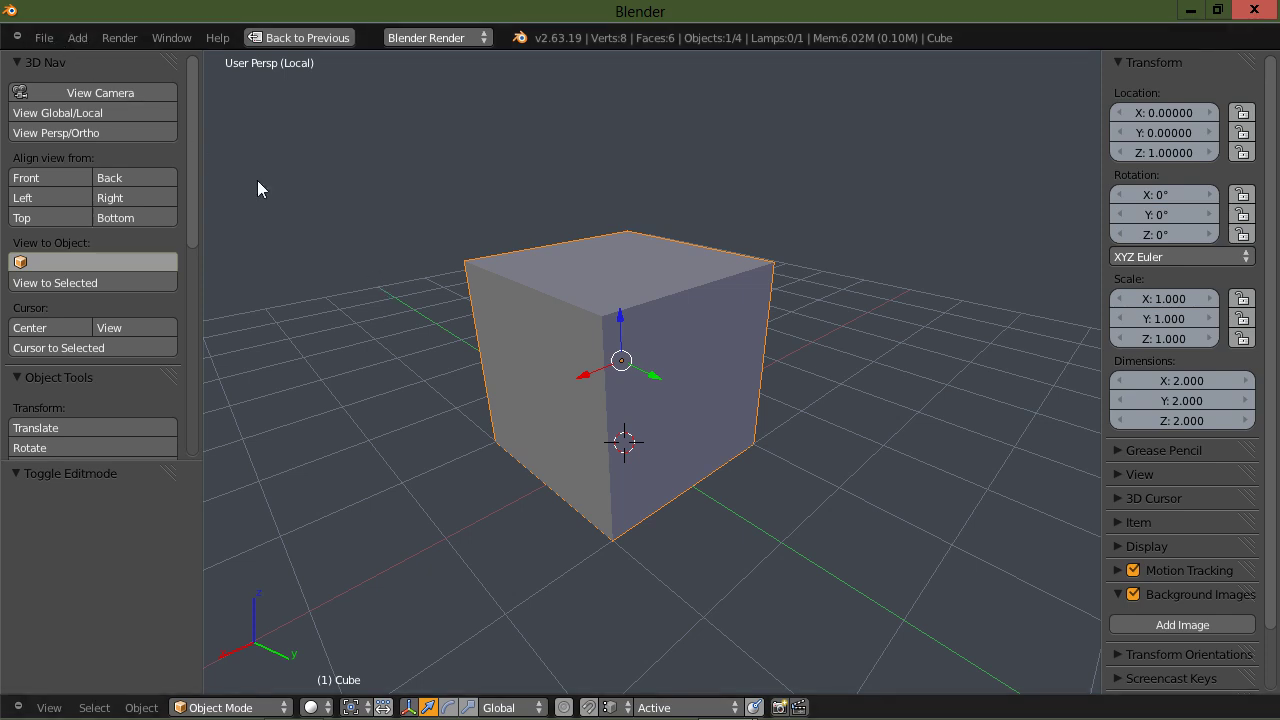
# Open and close User Preferences, then toggle the maximized 3D view layout with Ctrl+Up
pyautogui.click(31, 38)
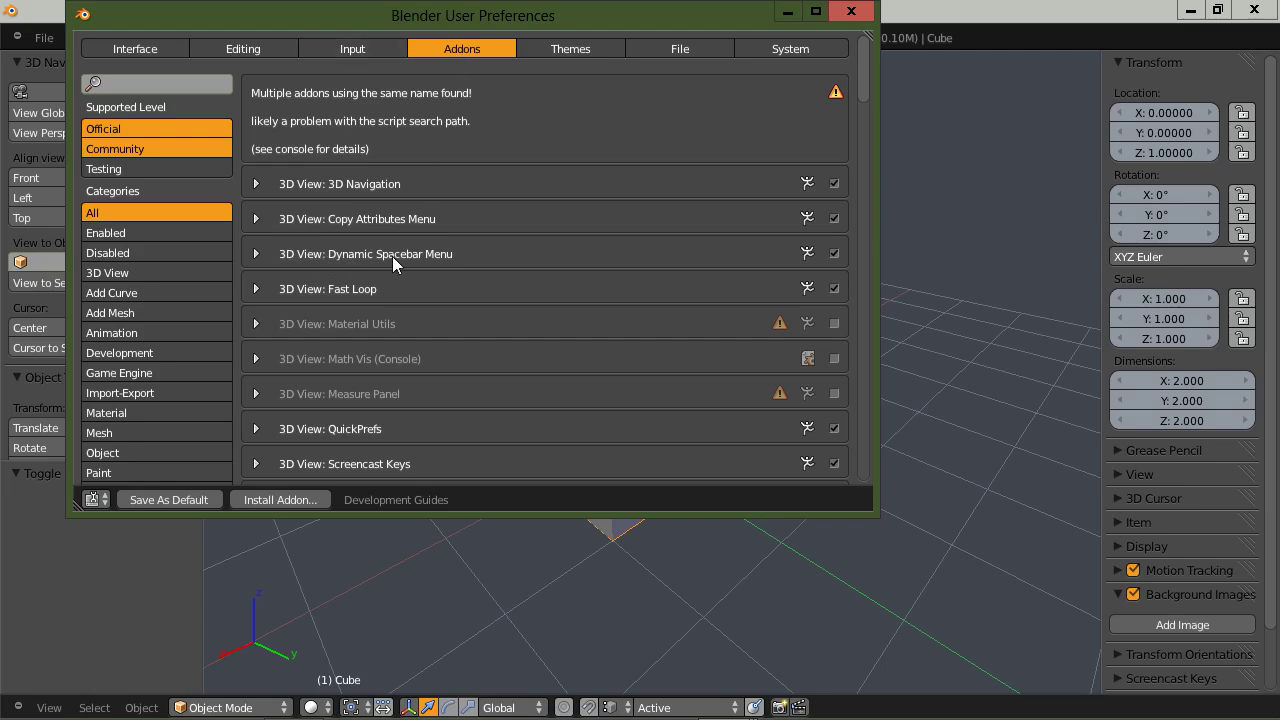
pyautogui.click(852, 12)
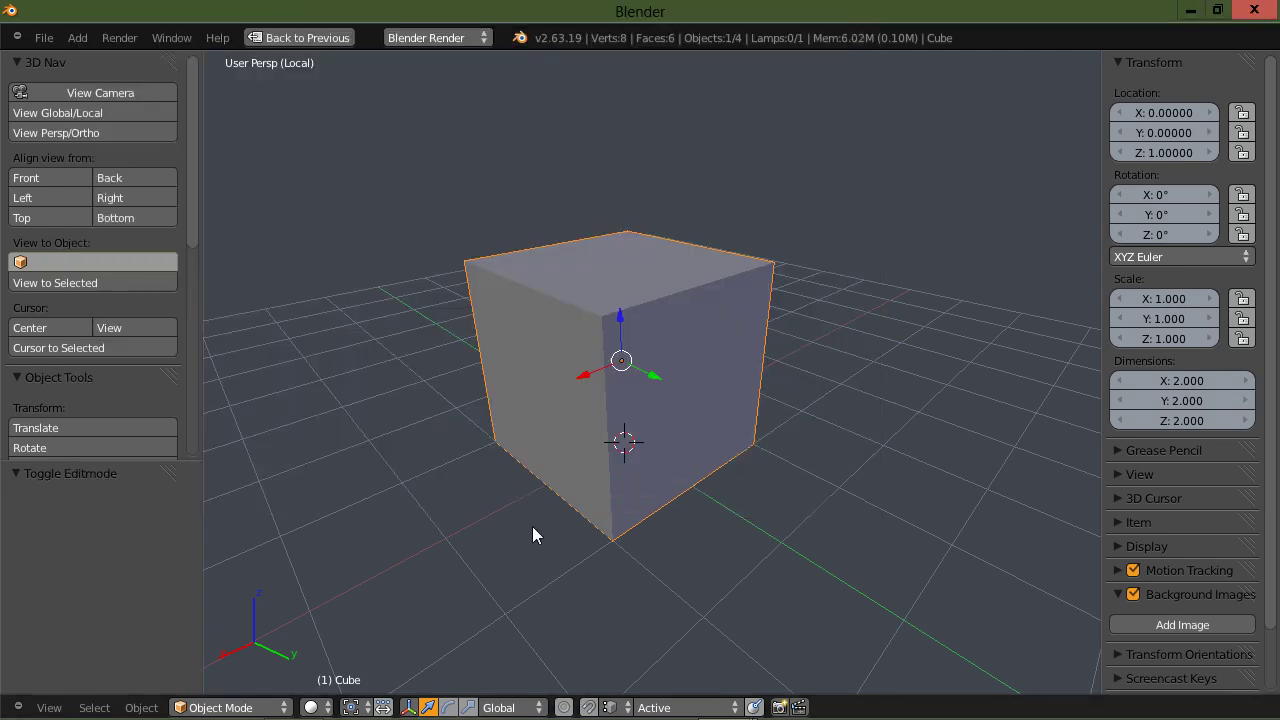
pyautogui.moveTo(532, 535); pyautogui.dragTo(681, 542, button='middle')
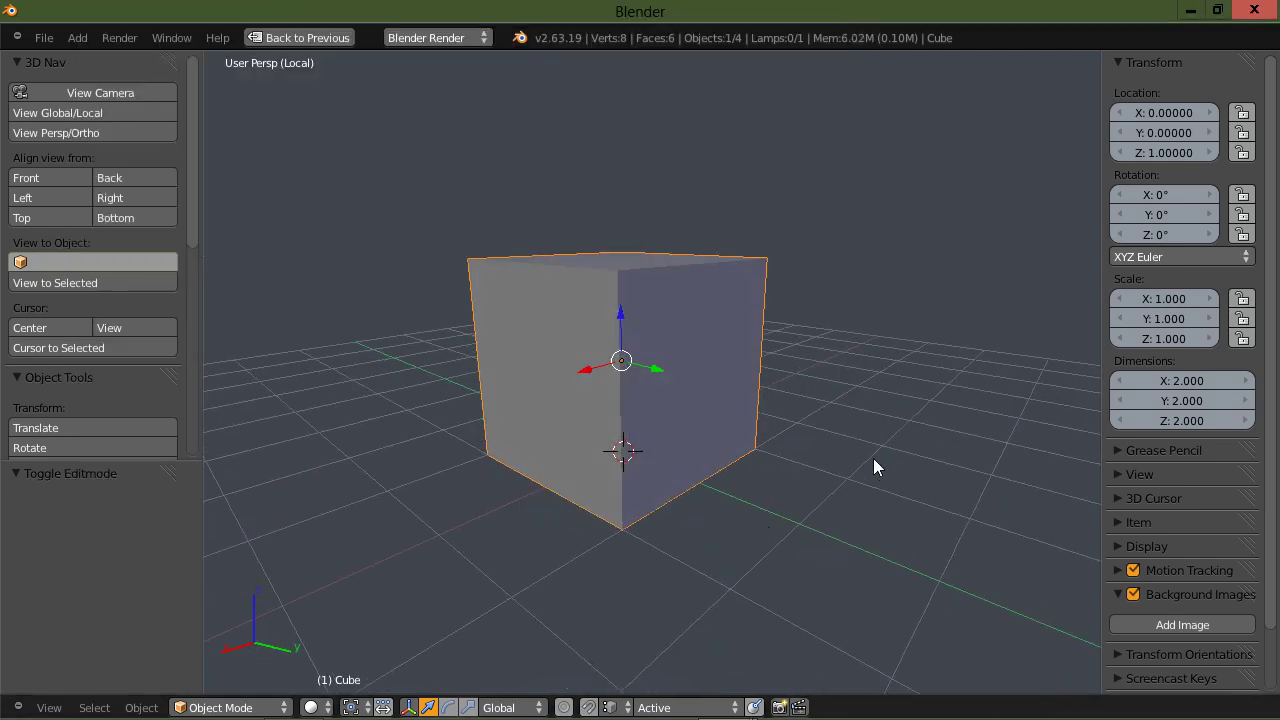
pyautogui.moveTo(873, 467); pyautogui.dragTo(866, 487, button='middle')
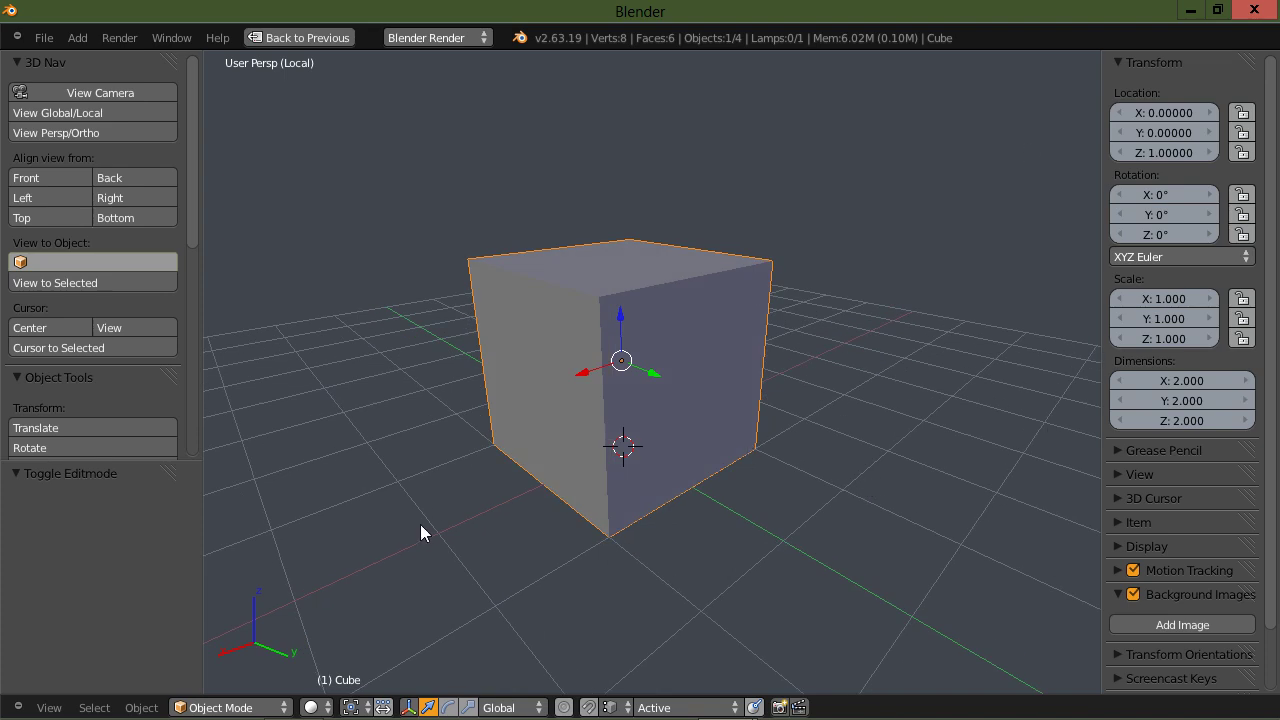
pyautogui.moveTo(744, 455)
pyautogui.mouseDown(button='middle')
pyautogui.moveTo(711, 477)
pyautogui.moveTo(758, 458)
pyautogui.mouseUp(button='middle')
pyautogui.hotkey('ctrl', 'Up')
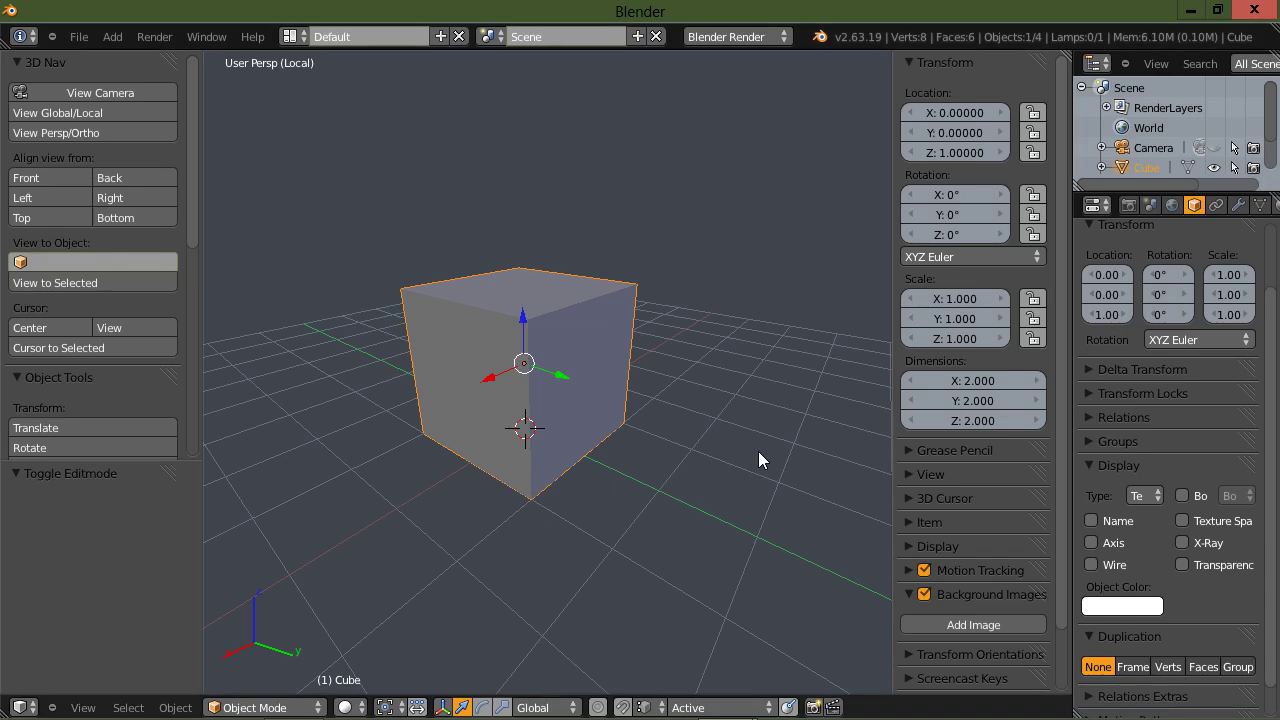
pyautogui.hotkey('ctrl', 'Up')
pyautogui.hotkey('ctrl', 'Up')
pyautogui.hotkey('ctrl', 'Up')
pyautogui.hotkey('ctrl', 'Up')
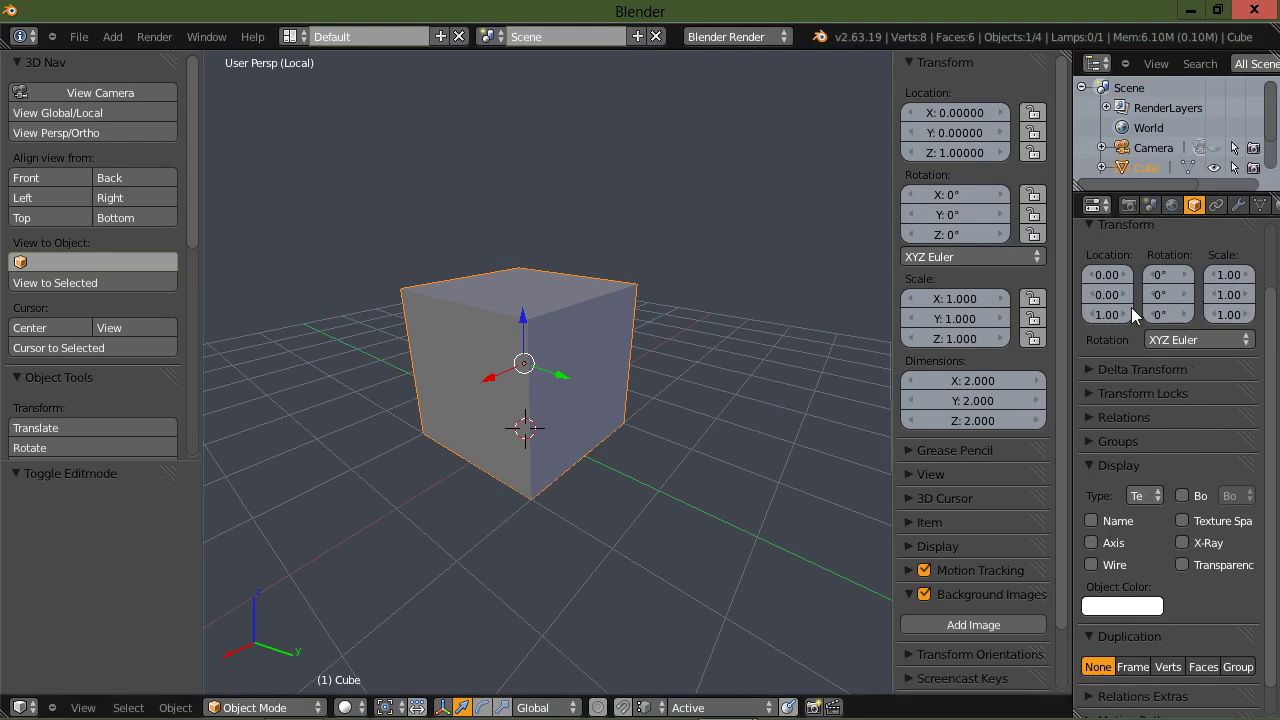
pyautogui.hotkey('ctrl', 'Up')
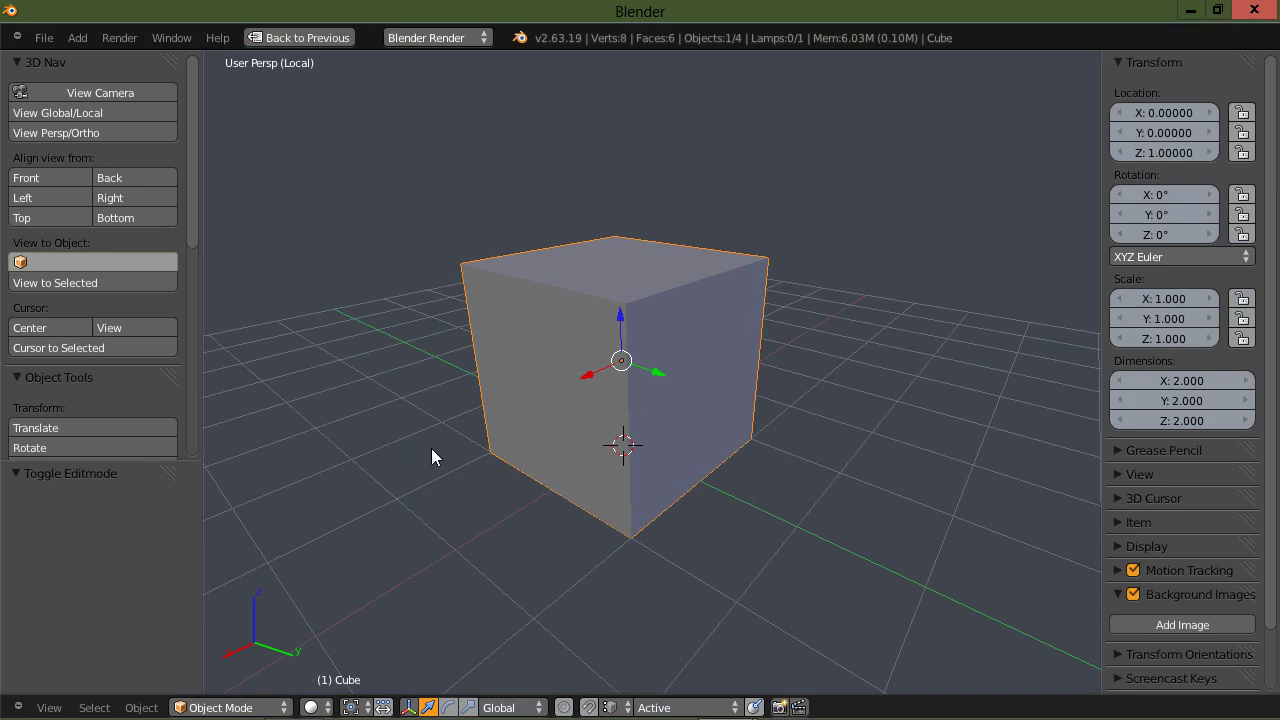
# Put the cube into Edit Mode and orbit to look down on it
pyautogui.moveTo(431, 448)
pyautogui.mouseDown(button='middle')
pyautogui.moveTo(409, 466)
pyautogui.moveTo(435, 425)
pyautogui.mouseUp(button='middle')
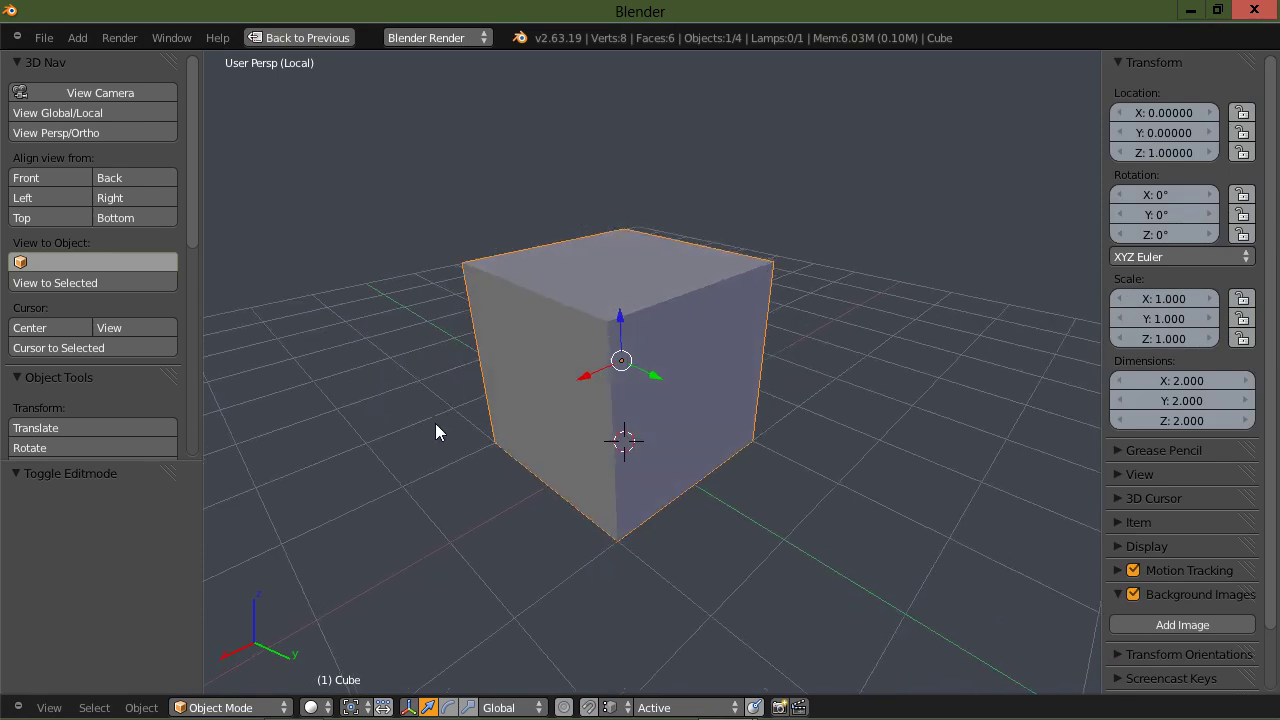
pyautogui.press('space')
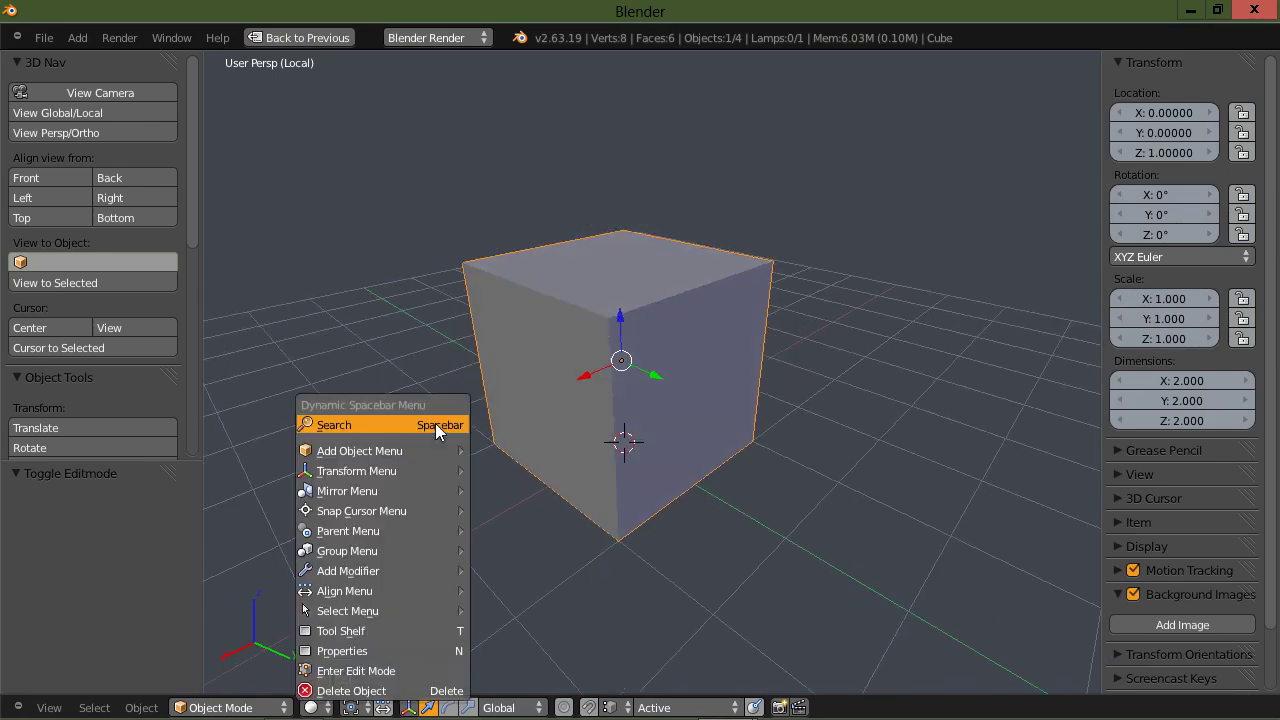
pyautogui.click(398, 670)
pyautogui.moveTo(471, 540)
pyautogui.mouseDown(button='middle')
pyautogui.moveTo(426, 554)
pyautogui.moveTo(453, 536)
pyautogui.mouseUp(button='middle')
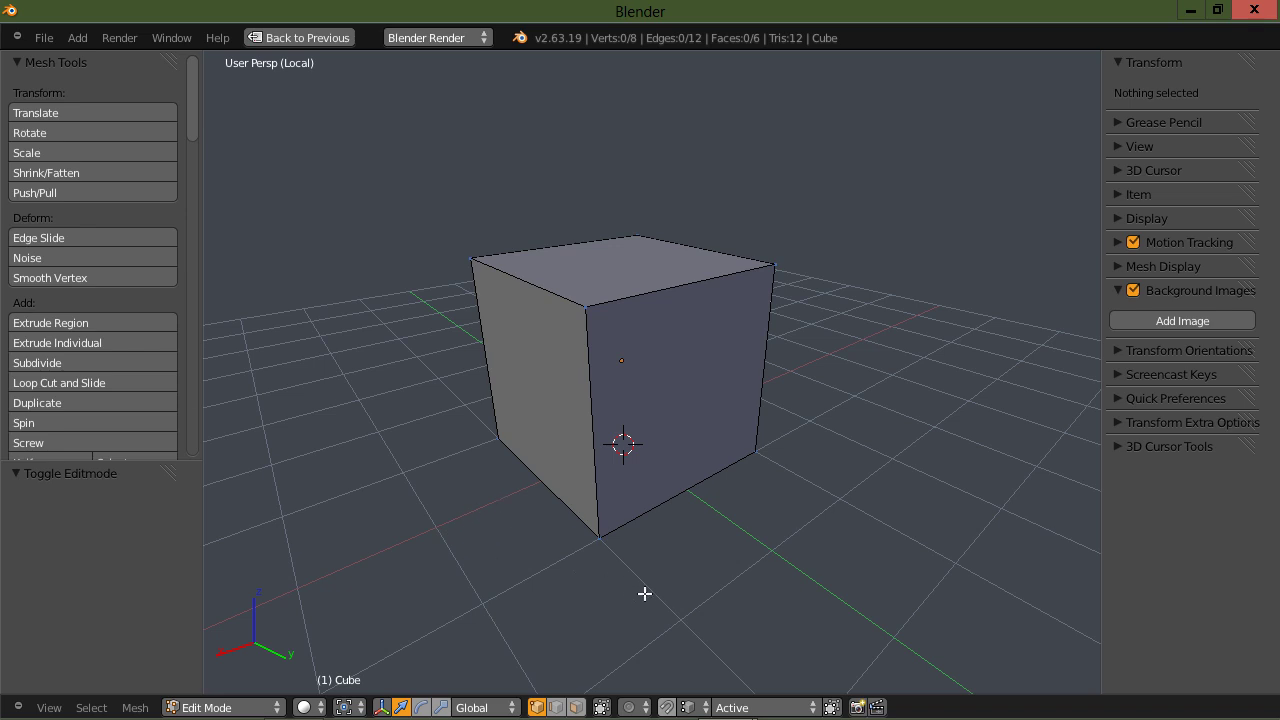
pyautogui.moveTo(717, 549); pyautogui.dragTo(711, 573, button='middle')
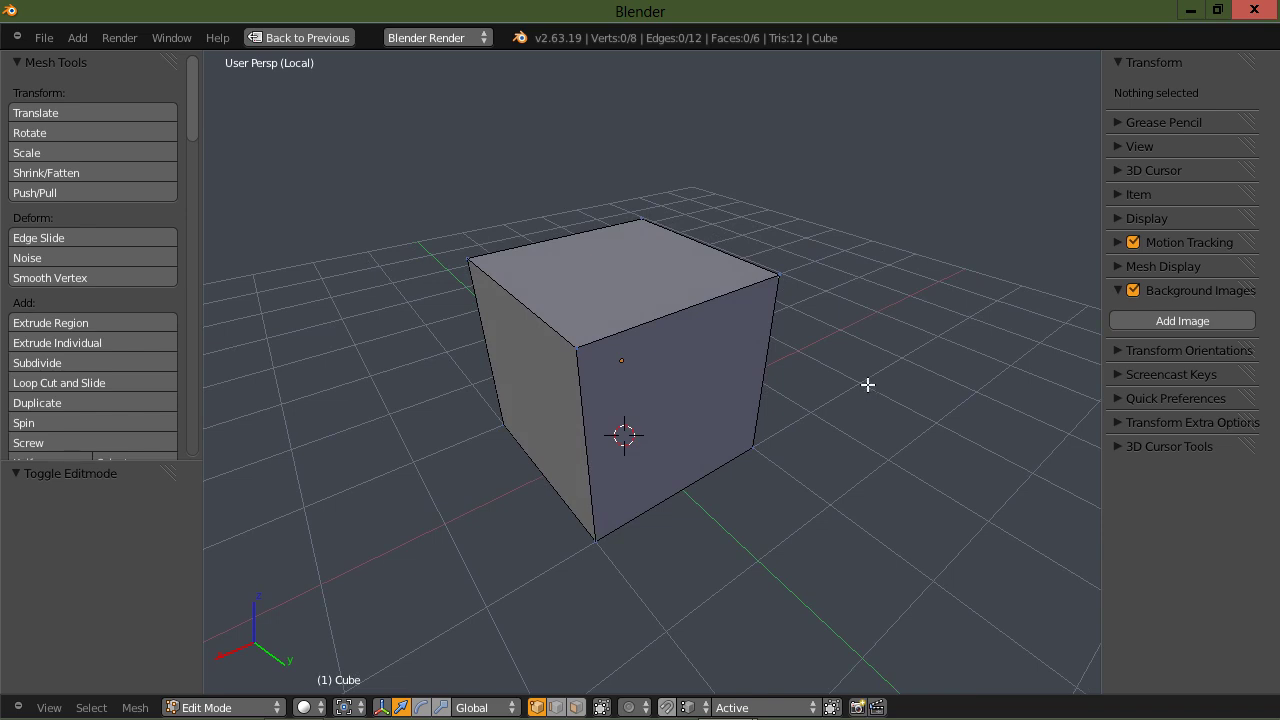
pyautogui.moveTo(847, 409); pyautogui.dragTo(820, 400, button='middle')
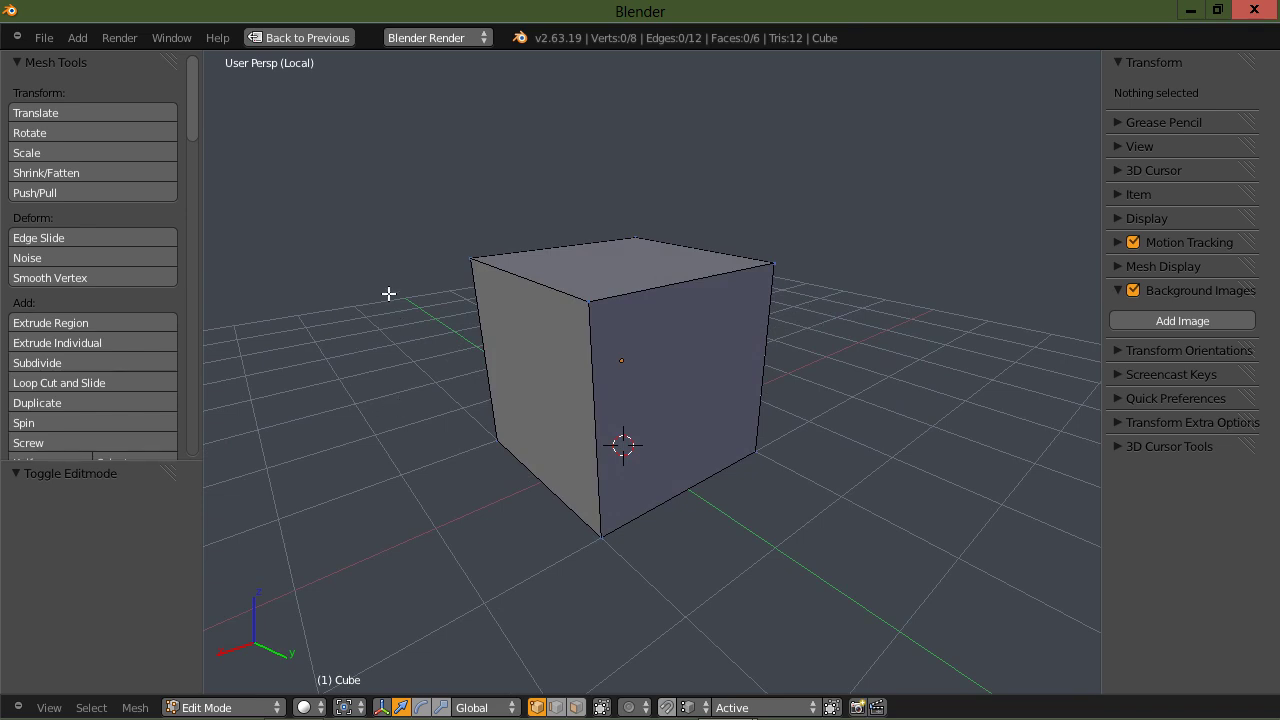
pyautogui.hotkey('ctrl', 'alt', 'u')
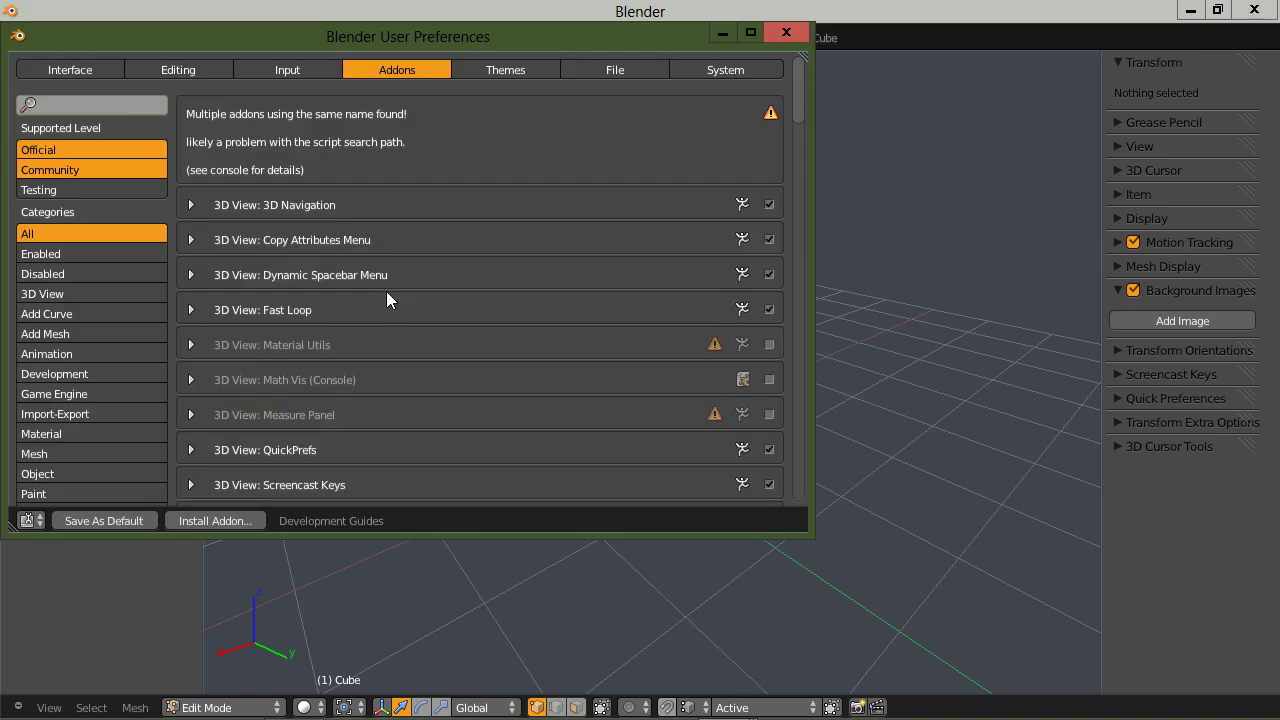
# Show the Input page with Left select and Turntable orbit, annotating the mouse settings
pyautogui.moveTo(591, 28); pyautogui.dragTo(770, 50)
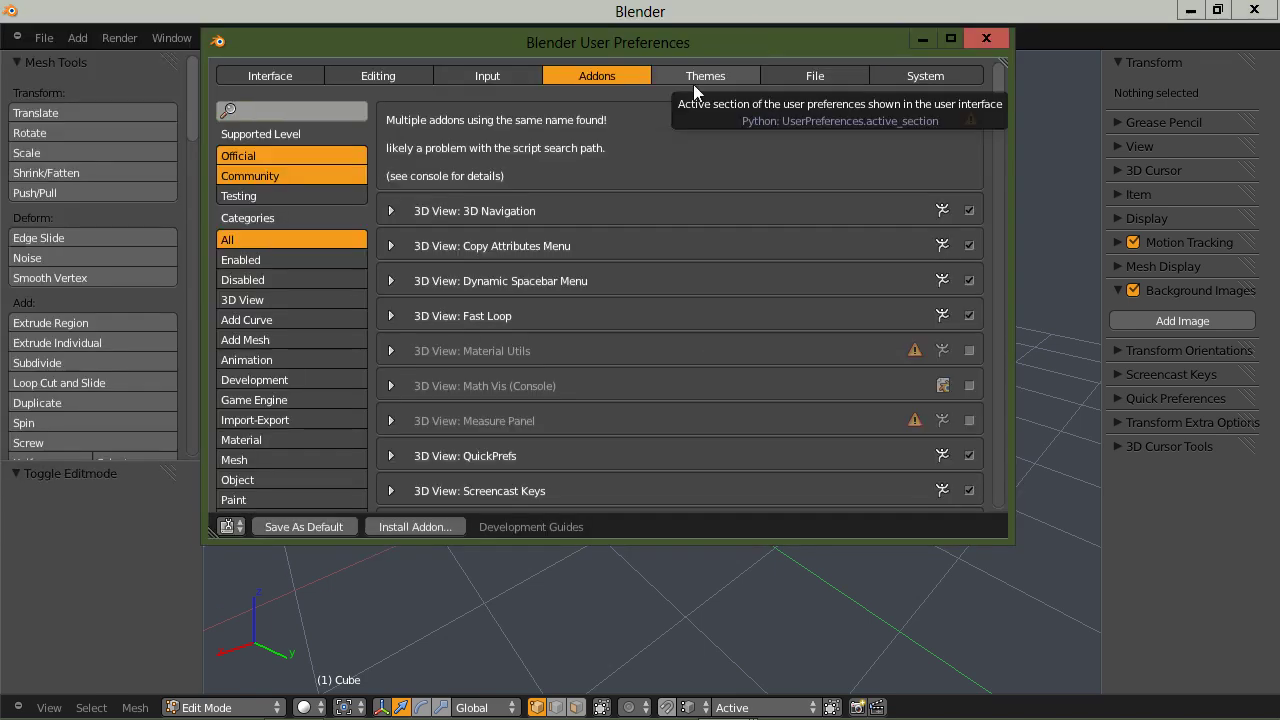
pyautogui.click(485, 74)
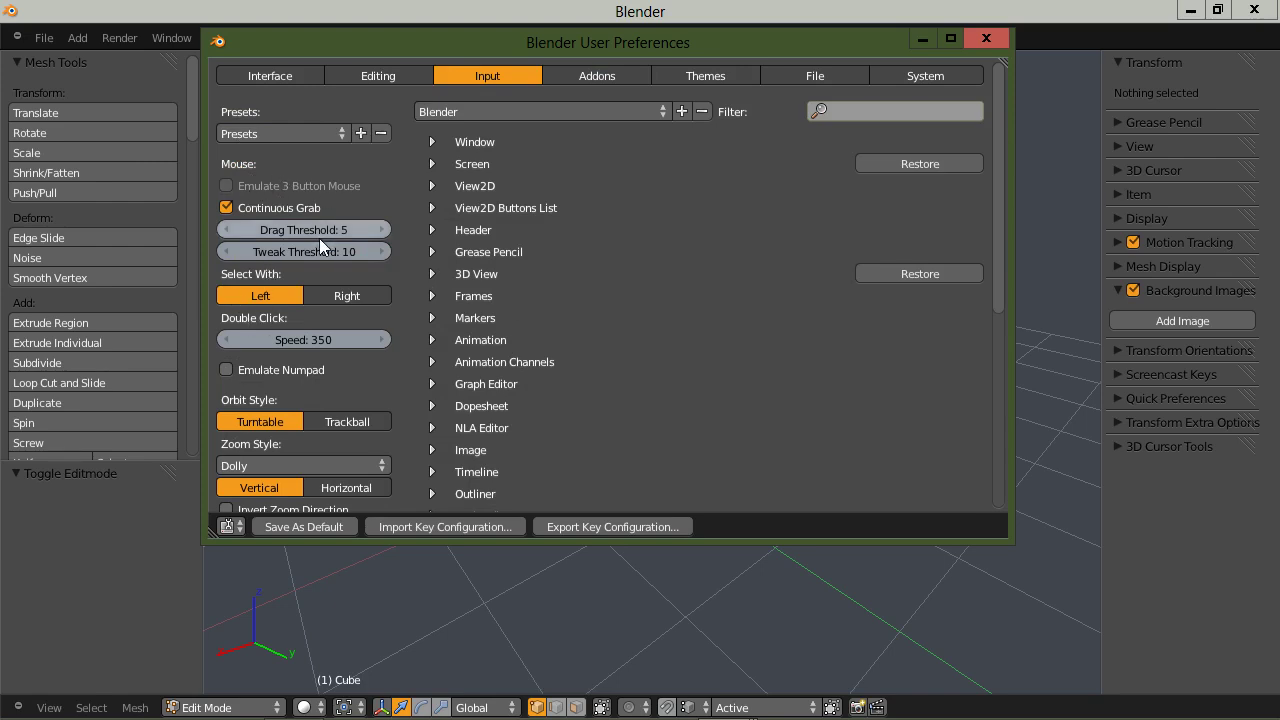
pyautogui.moveTo(265, 118)
pyautogui.mouseDown()
pyautogui.moveTo(238, 121)
pyautogui.moveTo(226, 406)
pyautogui.moveTo(405, 270)
pyautogui.mouseUp()
pyautogui.press('Escape')
# Close User Preferences and orbit the view around the Edit Mode cube
pyautogui.click(984, 39)
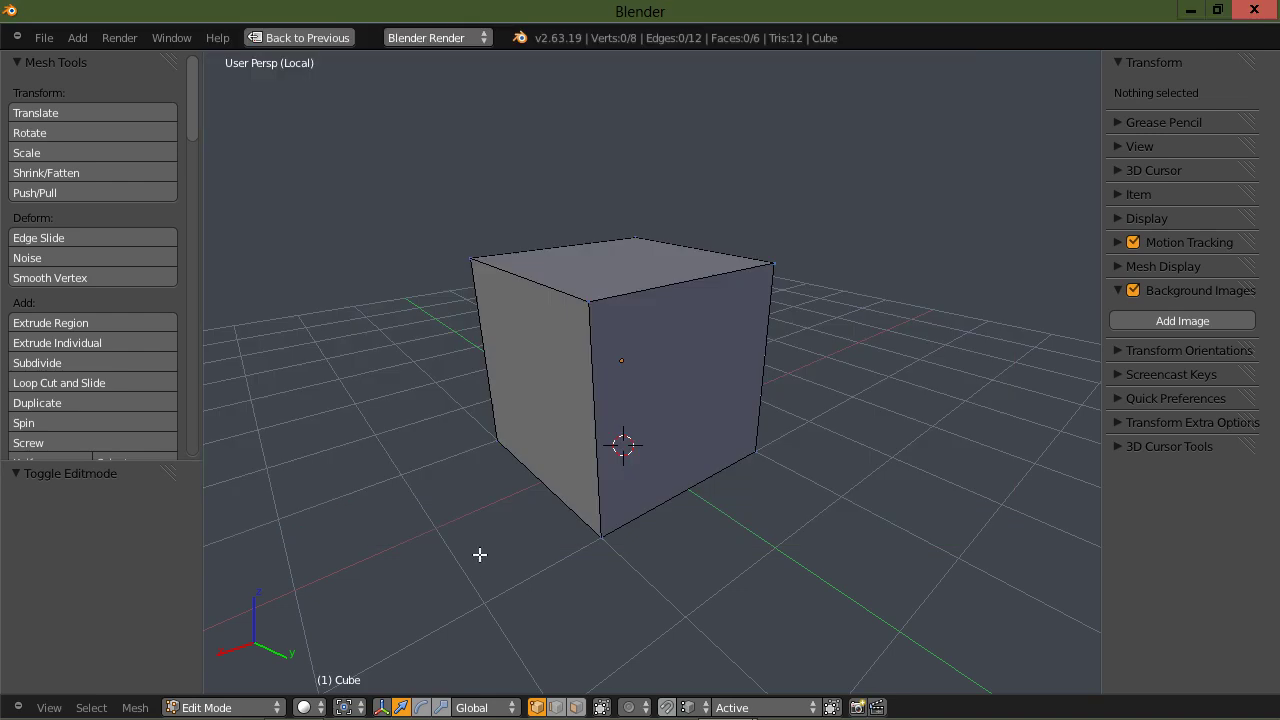
pyautogui.moveTo(489, 526)
pyautogui.mouseDown(button='middle')
pyautogui.moveTo(446, 546)
pyautogui.moveTo(509, 487)
pyautogui.moveTo(497, 514)
pyautogui.mouseUp(button='middle')
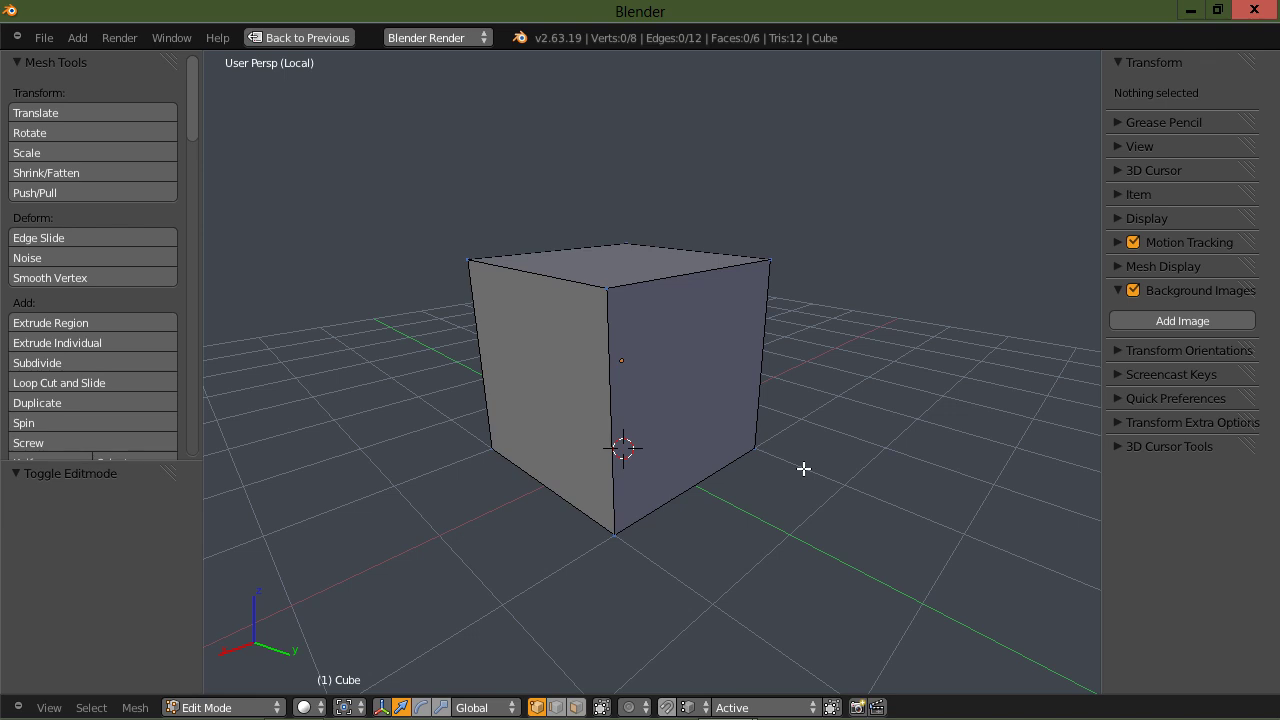
pyautogui.moveTo(709, 491); pyautogui.dragTo(691, 503, button='middle')
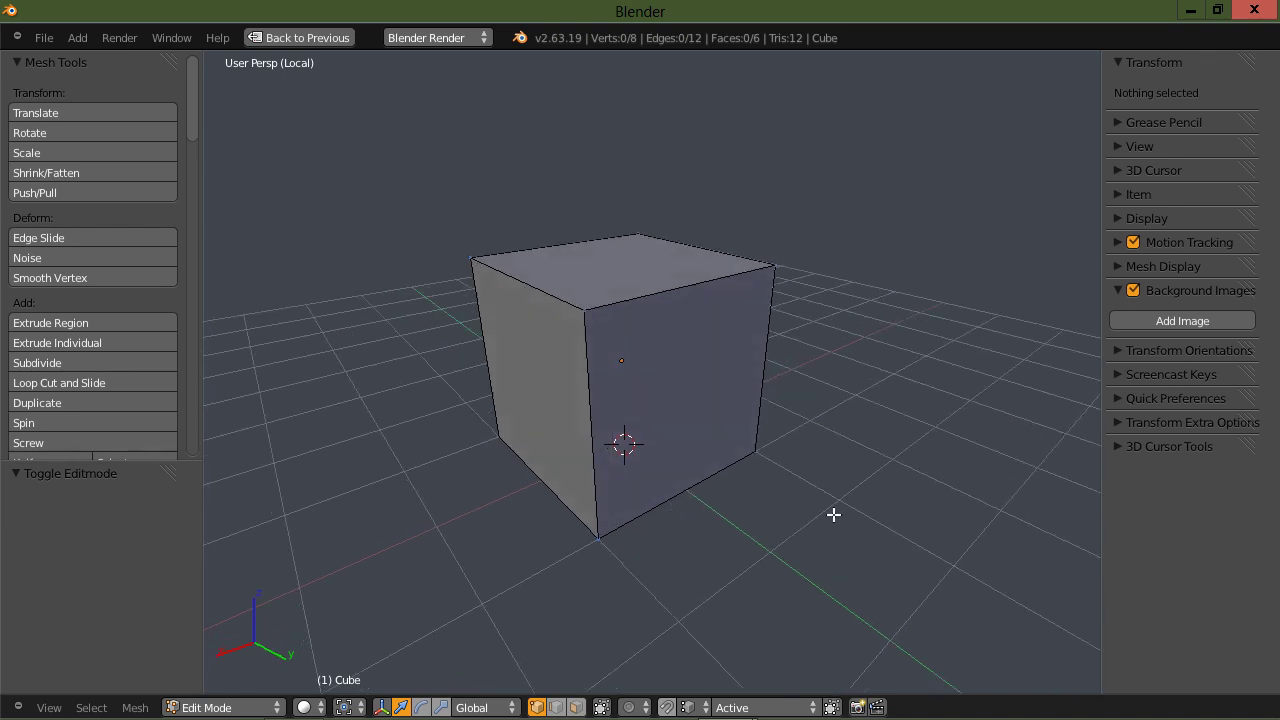
# Expand 3D Cursor Tools and toggle its eye icon to hide the 3D cursor
pyautogui.click(1116, 446)
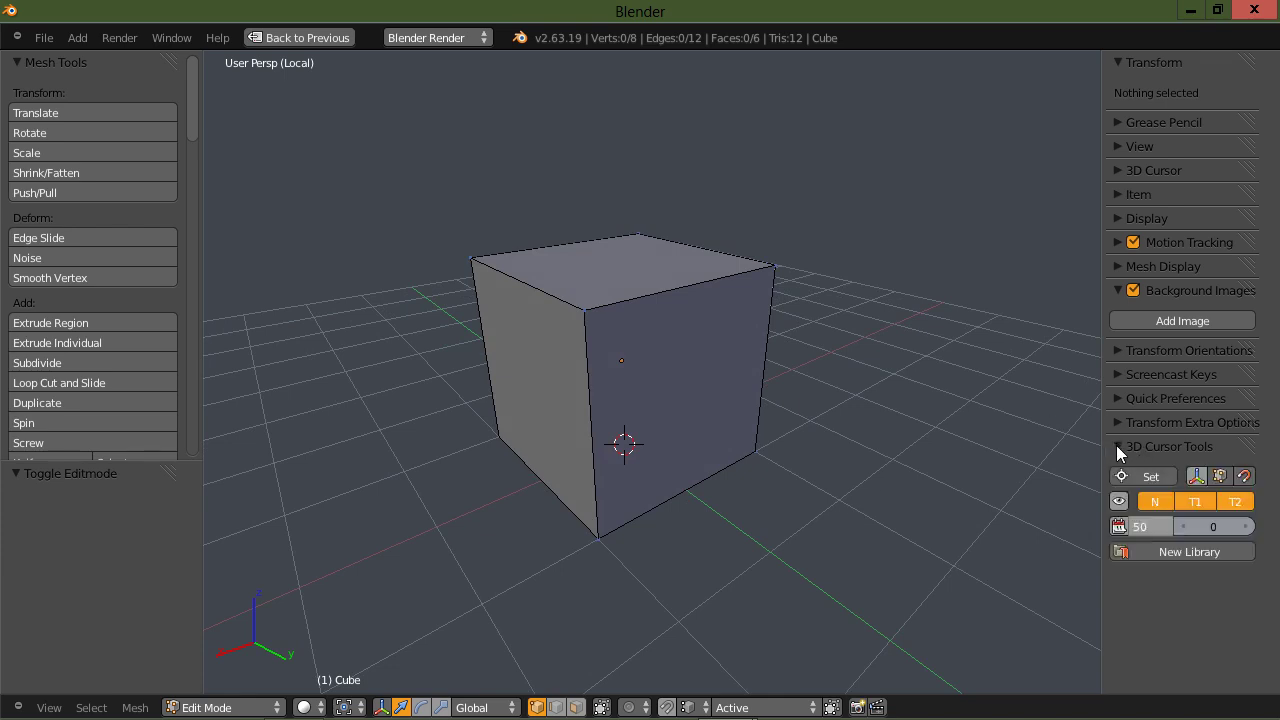
pyautogui.click(1120, 502)
pyautogui.click(1121, 504)
pyautogui.click(1121, 505)
pyautogui.moveTo(1098, 526); pyautogui.dragTo(1157, 502)
pyautogui.click(1119, 502)
pyautogui.click(1119, 502)
pyautogui.click(1119, 502)
# Orbit the view turntable-style to show more of the cube's right face
pyautogui.moveTo(834, 550); pyautogui.dragTo(894, 529, button='middle')
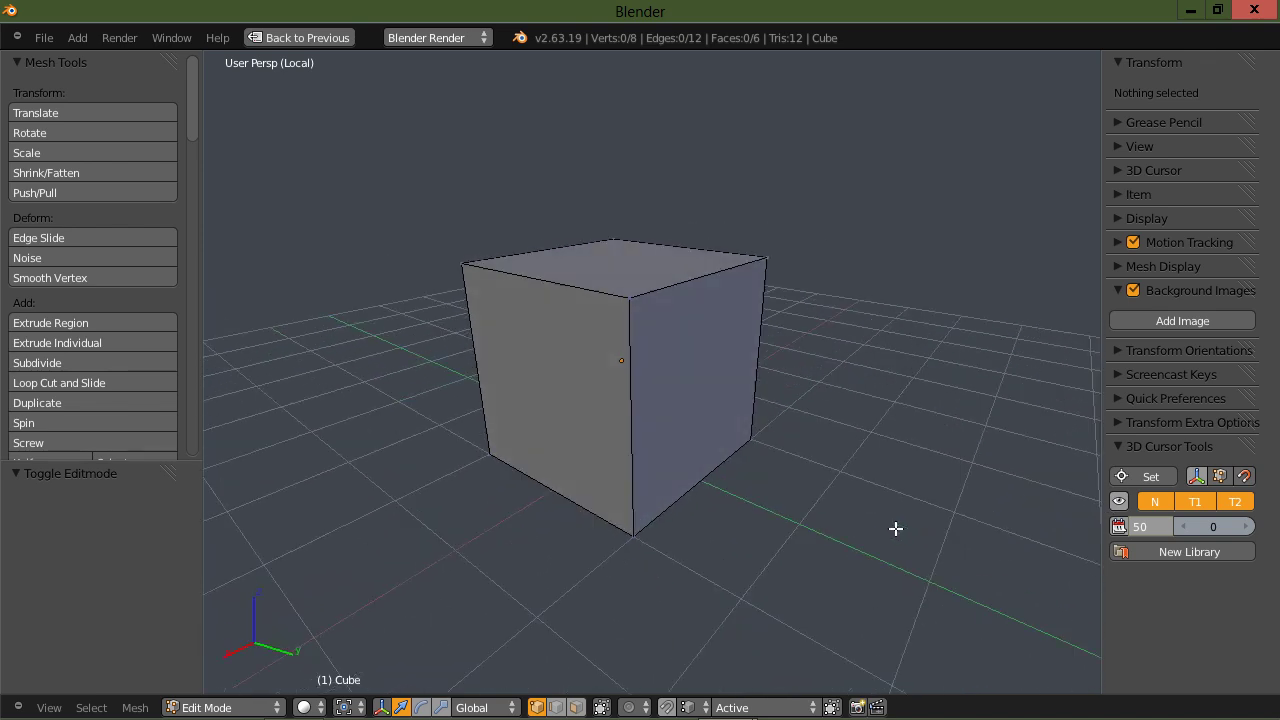
pyautogui.moveTo(809, 506); pyautogui.dragTo(806, 505, button='middle')
pyautogui.scroll(-2, 807, 505)
pyautogui.moveTo(842, 512); pyautogui.dragTo(829, 509, button='middle')
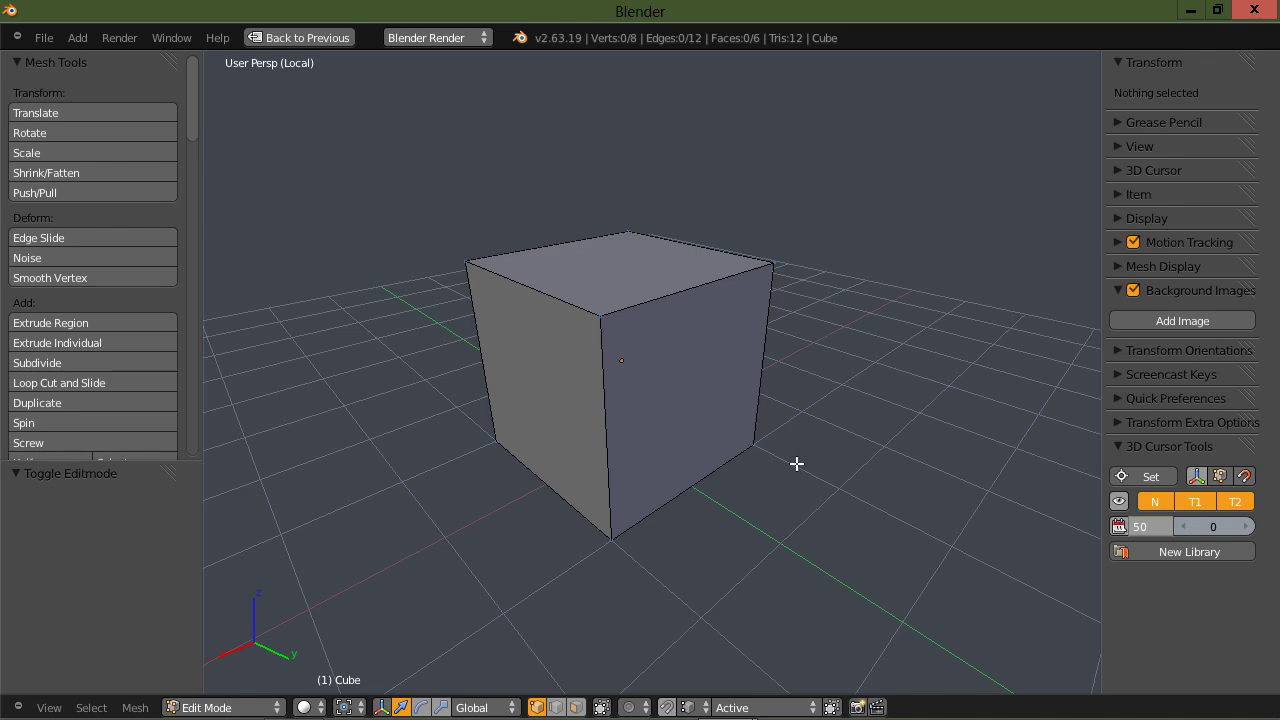
pyautogui.hotkey('ctrl', 'alt', 'u')
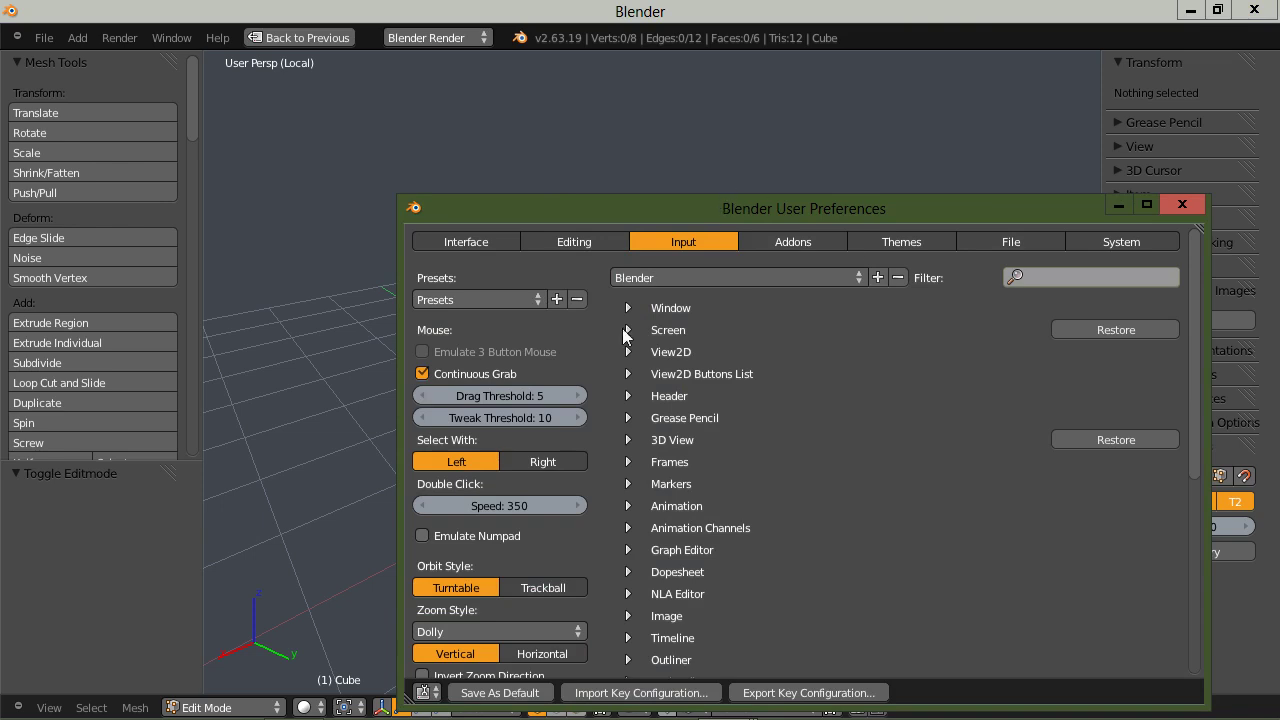
pyautogui.scroll(-2, 767, 457)
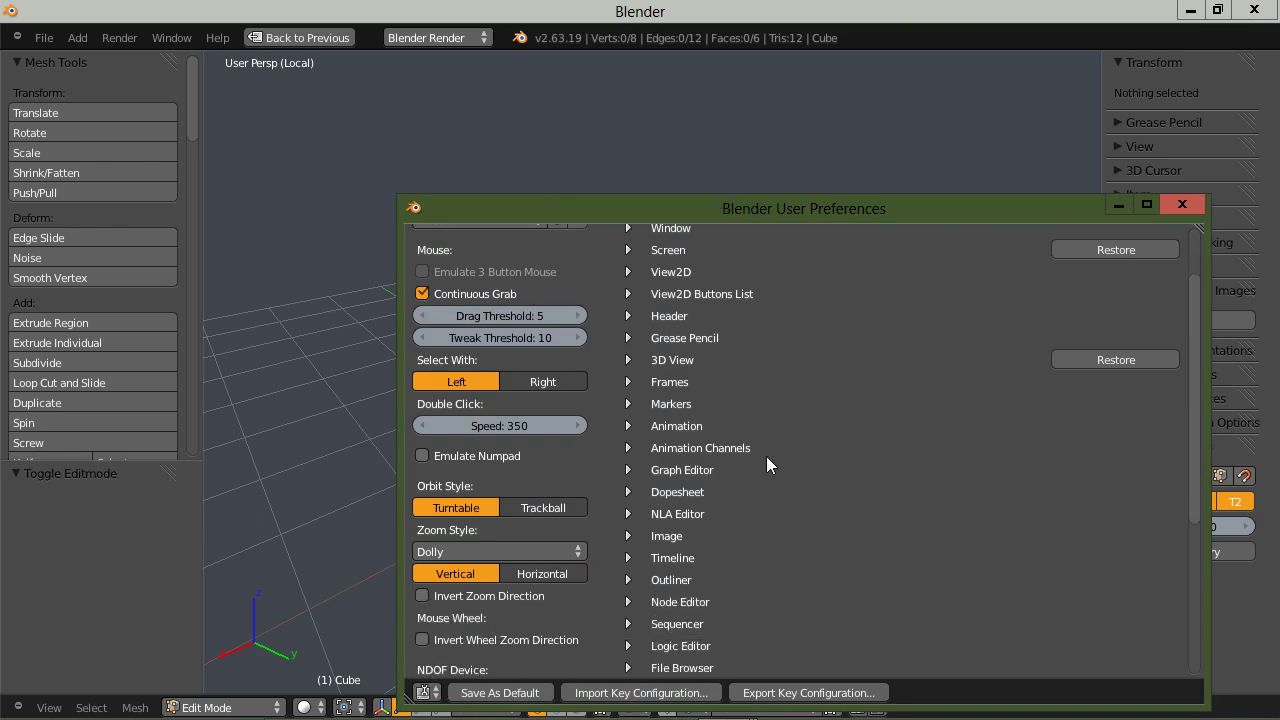
pyautogui.scroll(-2, 766, 456)
pyautogui.scroll(4, 766, 456)
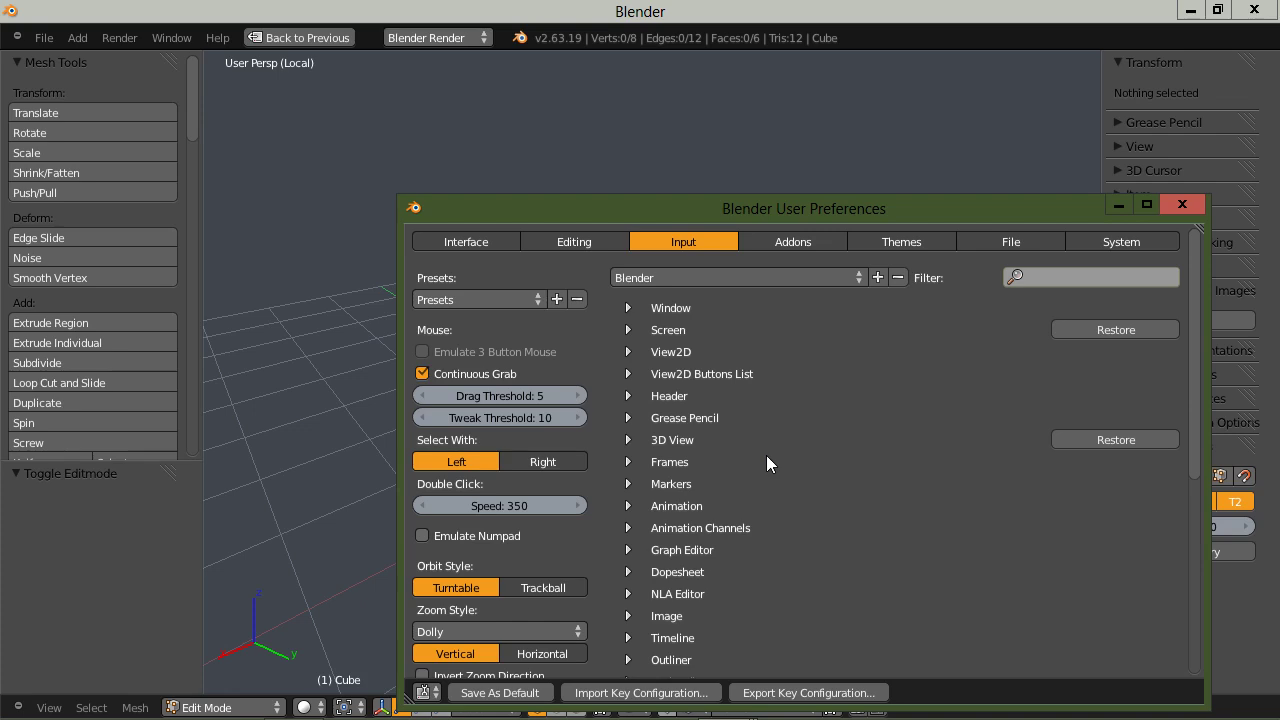
pyautogui.click(784, 242)
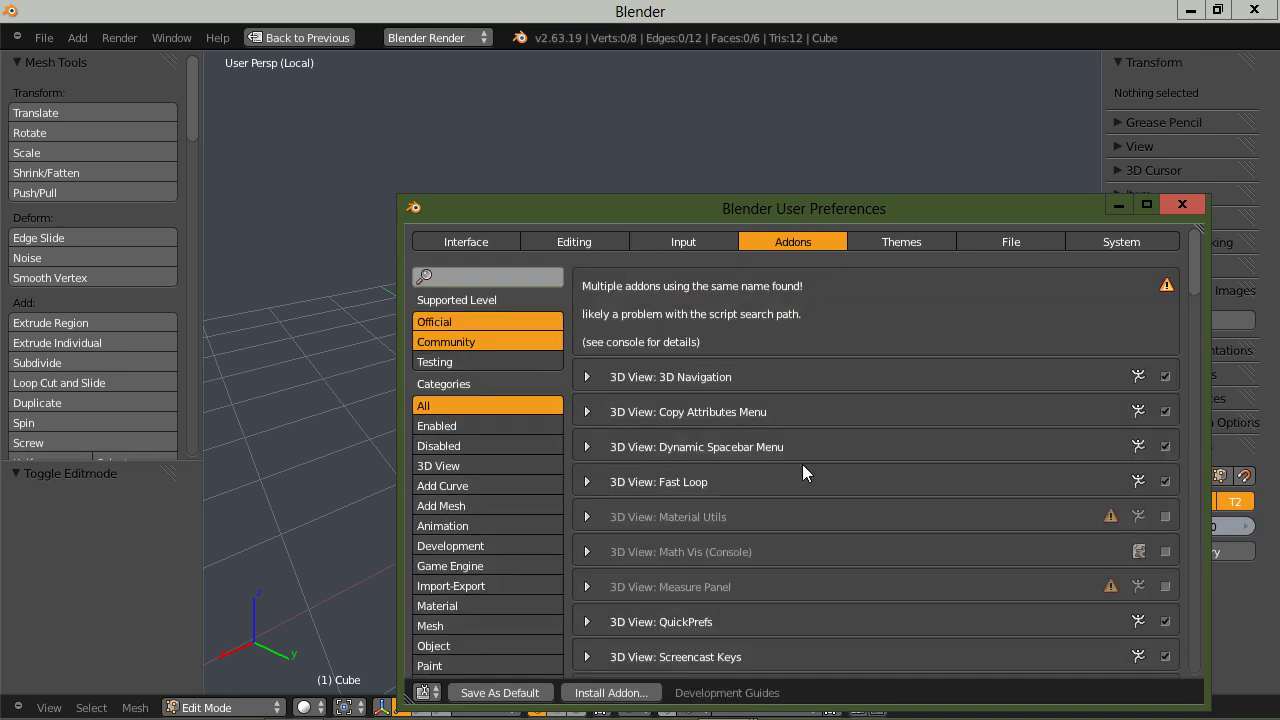
pyautogui.scroll(-2, 802, 464)
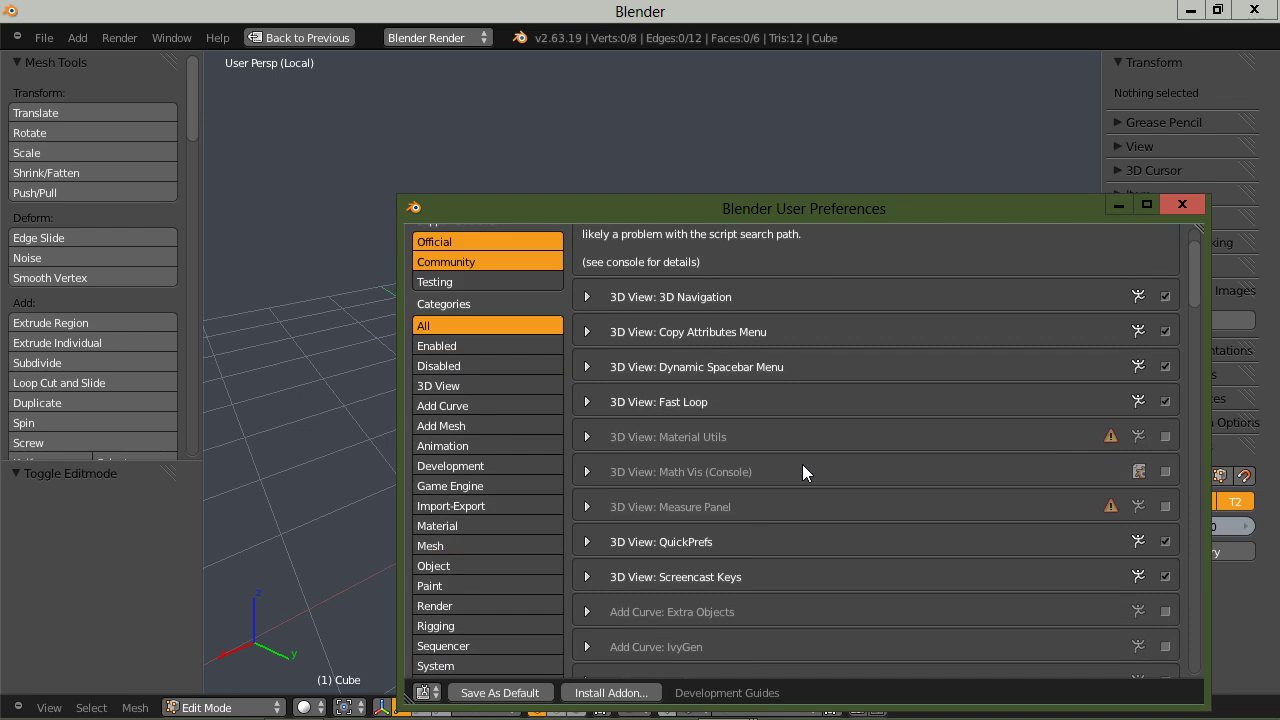
pyautogui.scroll(-3, 802, 464)
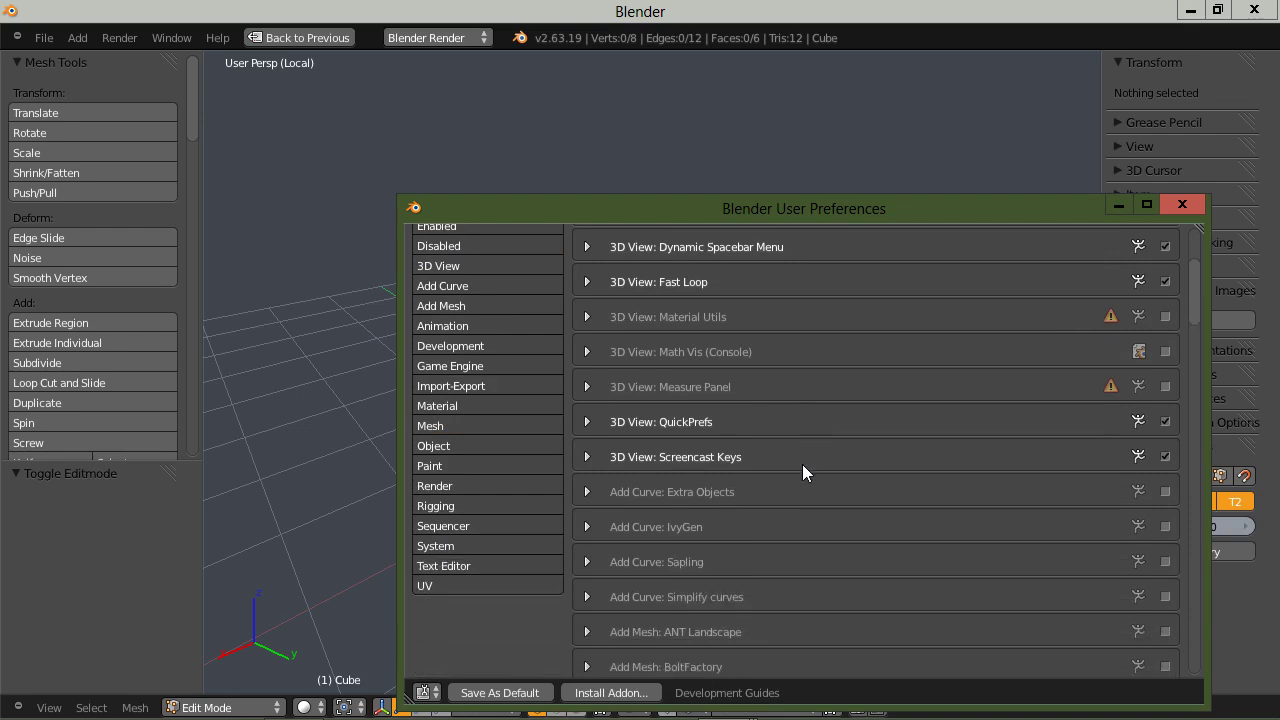
pyautogui.scroll(-4, 802, 464)
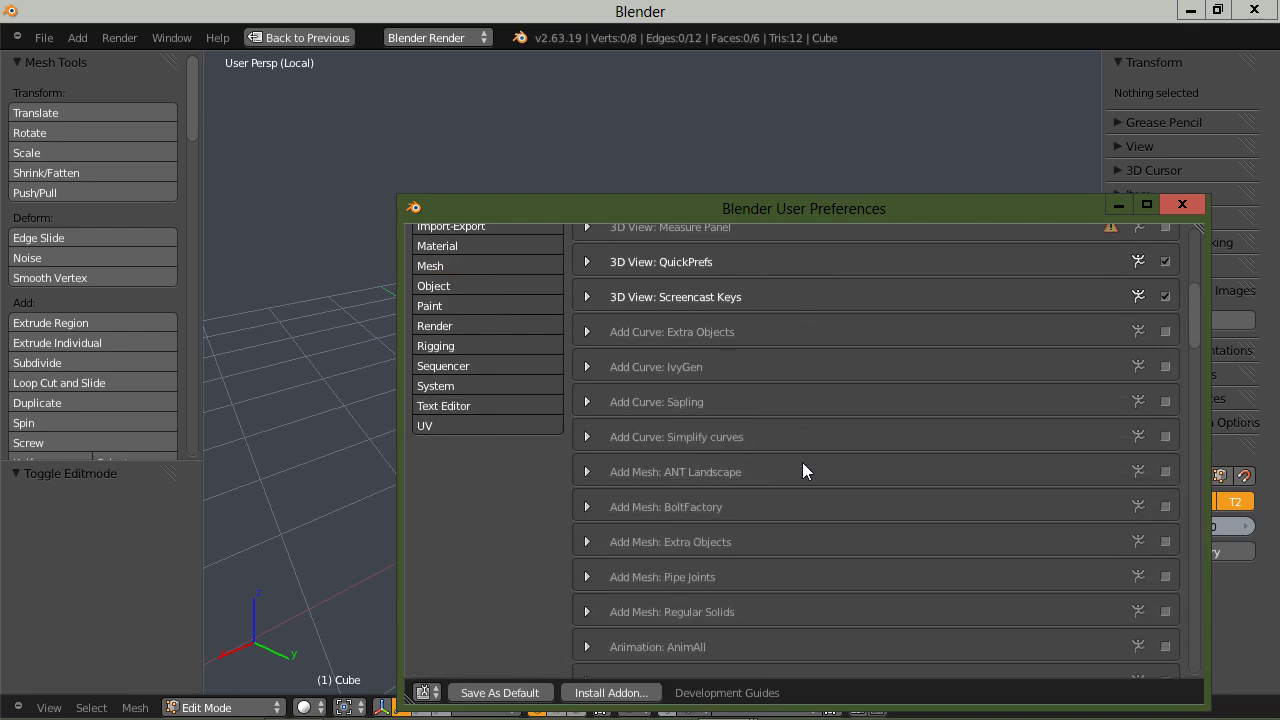
pyautogui.scroll(4, 802, 462)
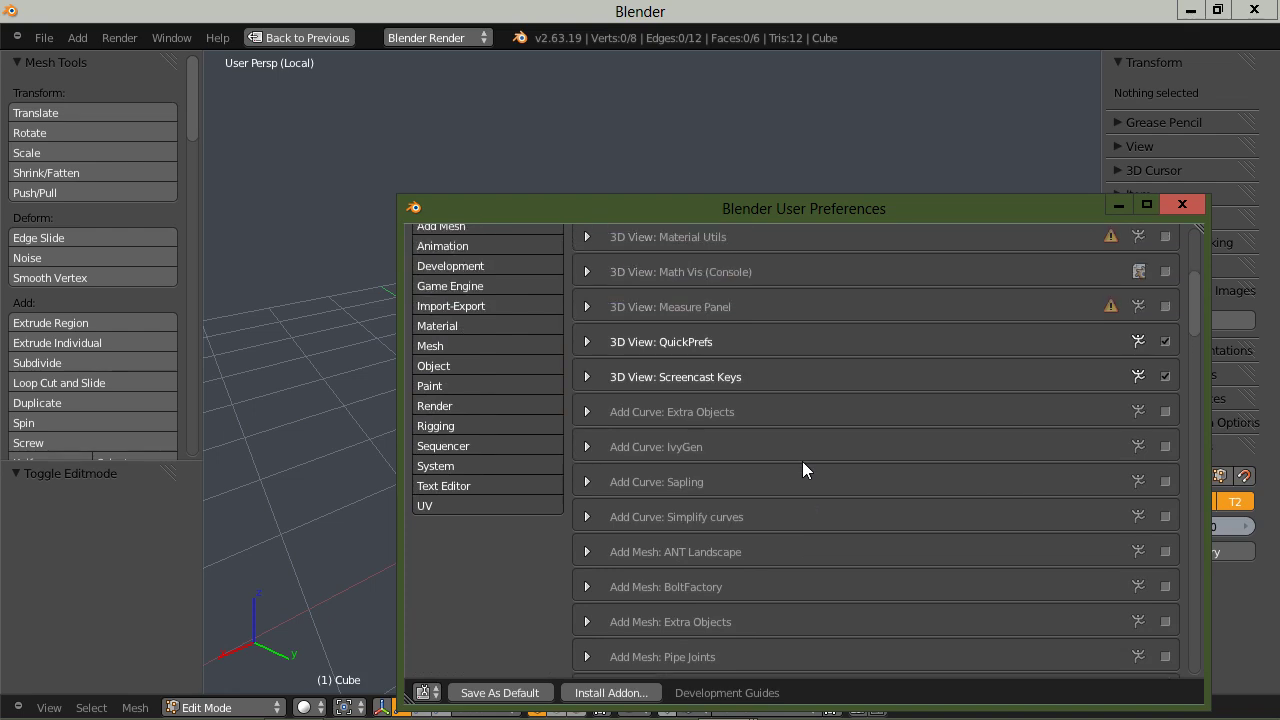
pyautogui.scroll(3, 802, 461)
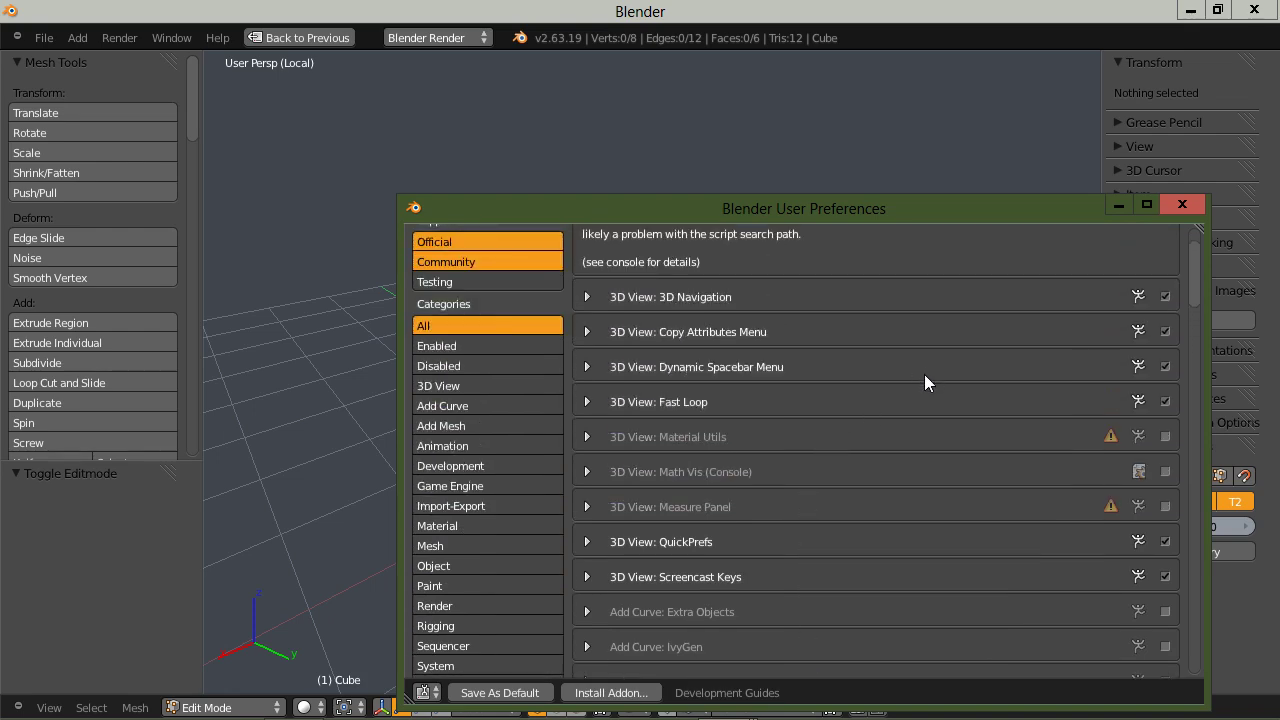
pyautogui.click(1185, 206)
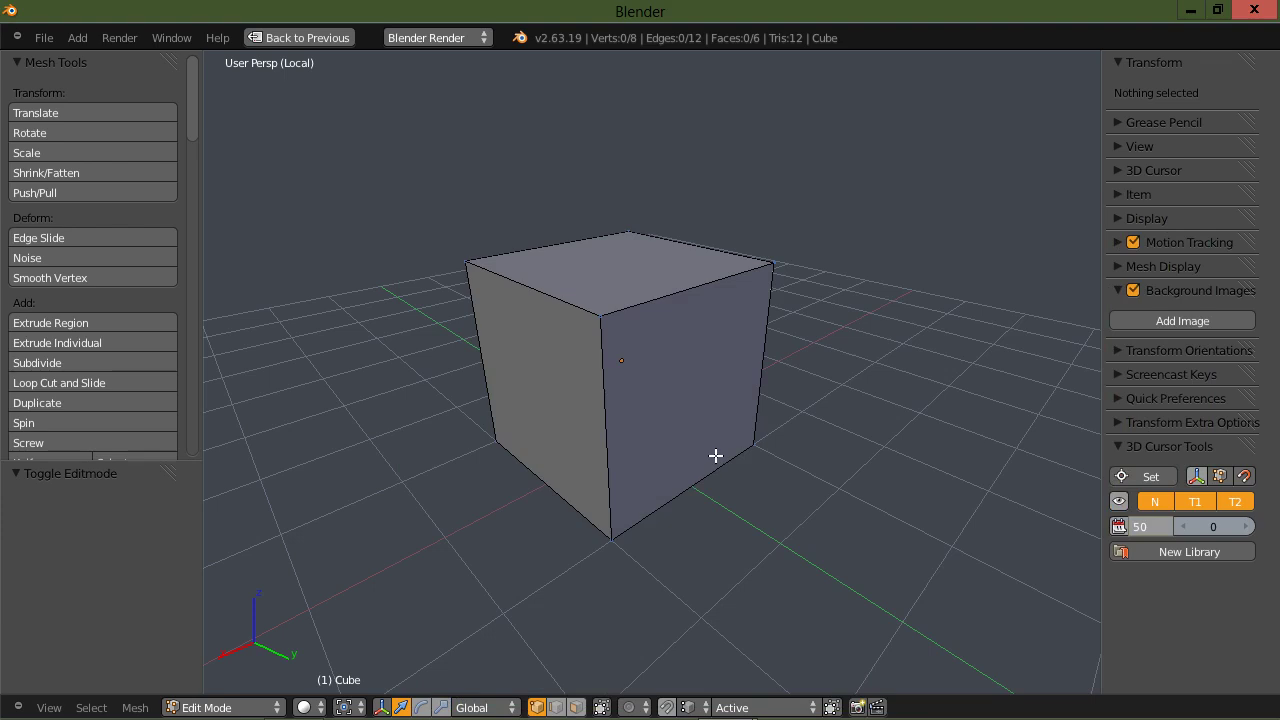
# Collapse the 3D Cursor Tools panel and orbit the view around the cube
pyautogui.click(1118, 446)
pyautogui.moveTo(734, 491); pyautogui.dragTo(837, 446, button='middle')
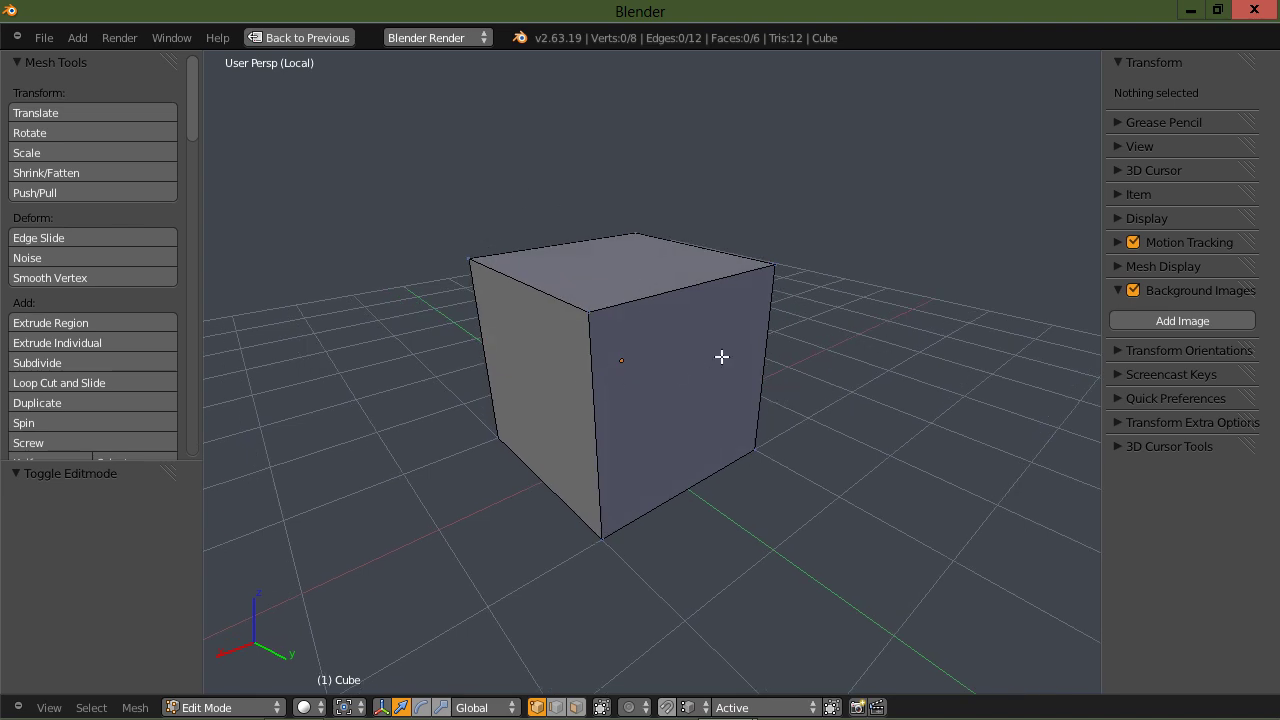
pyautogui.moveTo(663, 329)
pyautogui.mouseDown(button='middle')
pyautogui.moveTo(610, 344)
pyautogui.moveTo(652, 333)
pyautogui.mouseUp(button='middle')
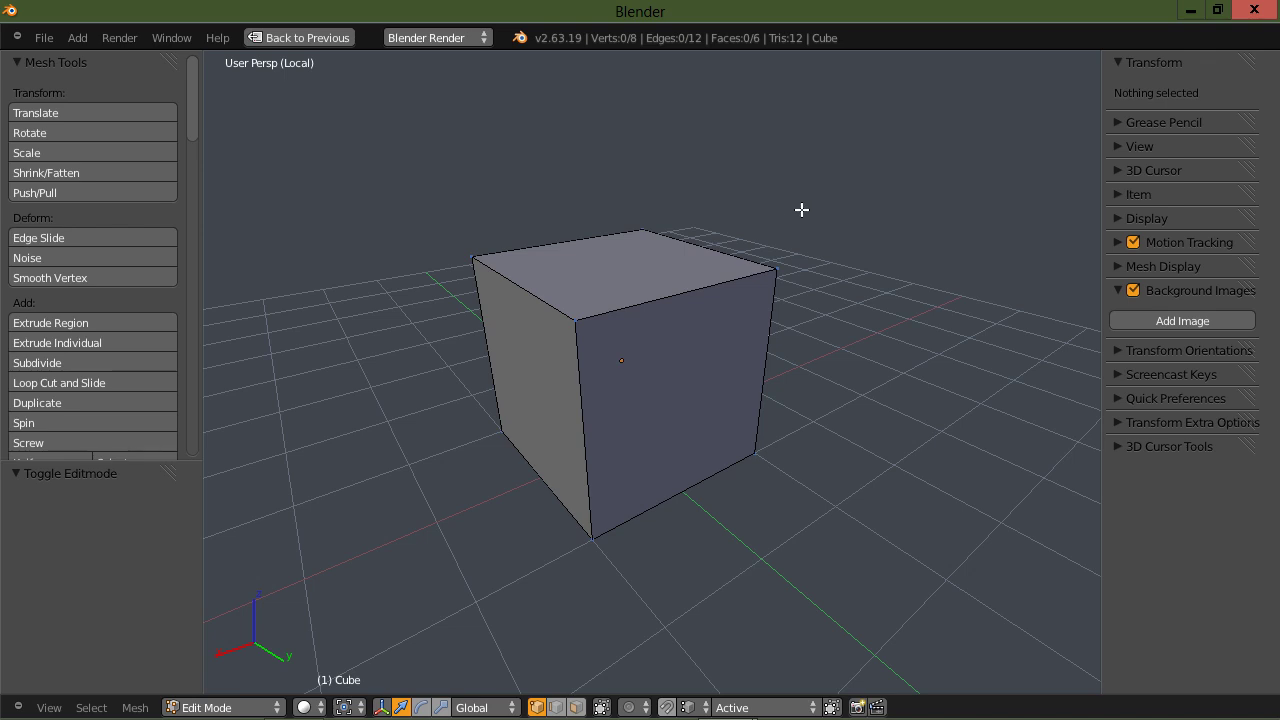
# Set the mesh select mode to Face from the Ctrl+Tab menu
pyautogui.hotkey('ctrl', 'Tab')
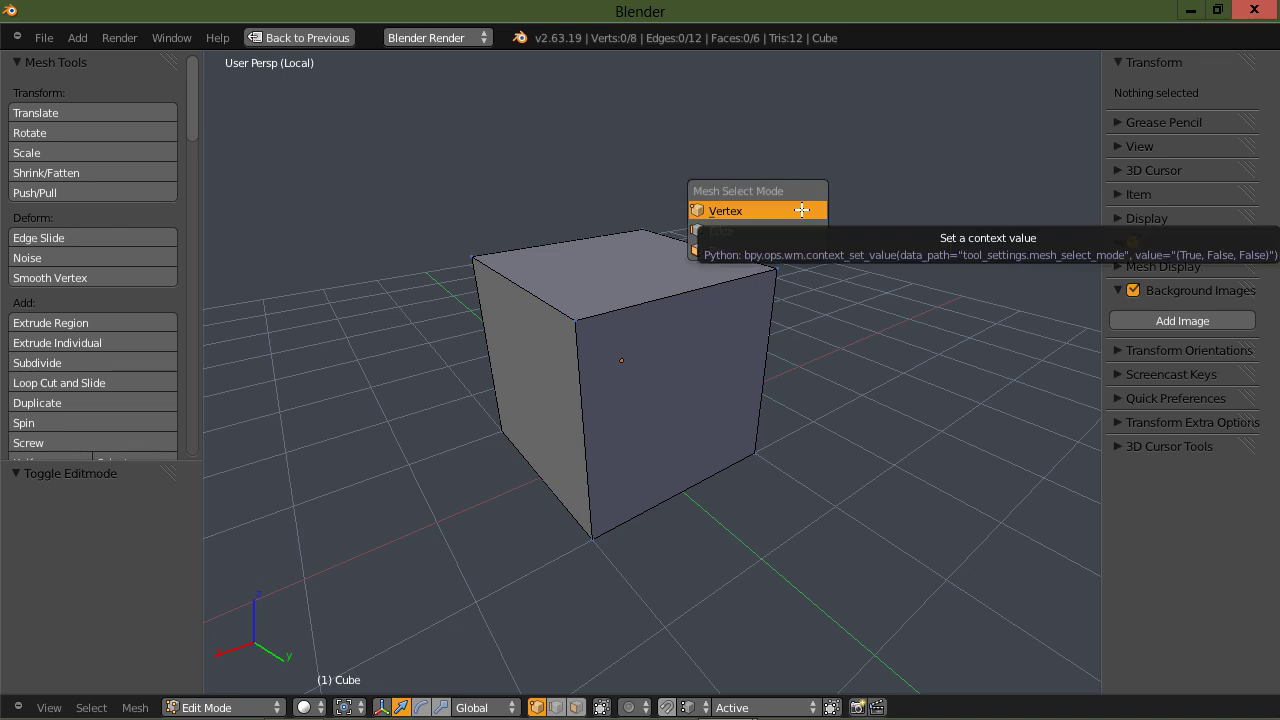
pyautogui.click(802, 210)
pyautogui.hotkey('ctrl', 'Tab')
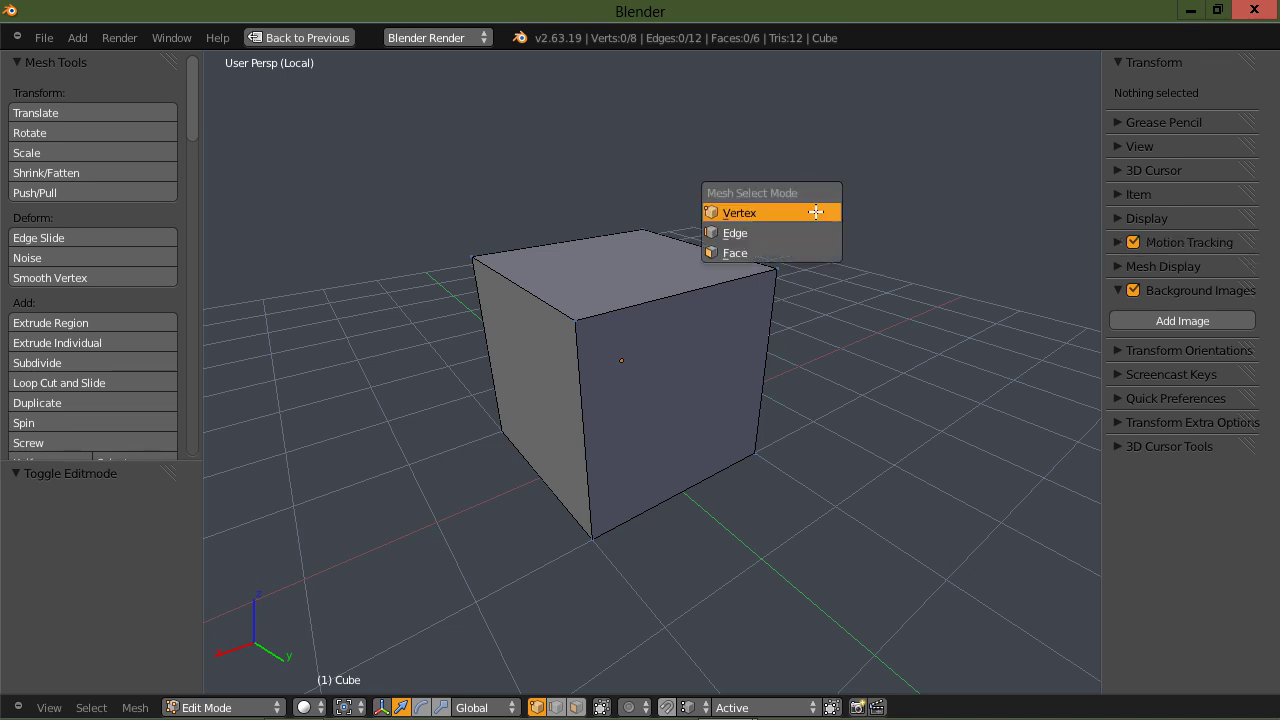
pyautogui.click(802, 232)
pyautogui.hotkey('ctrl', 'Tab')
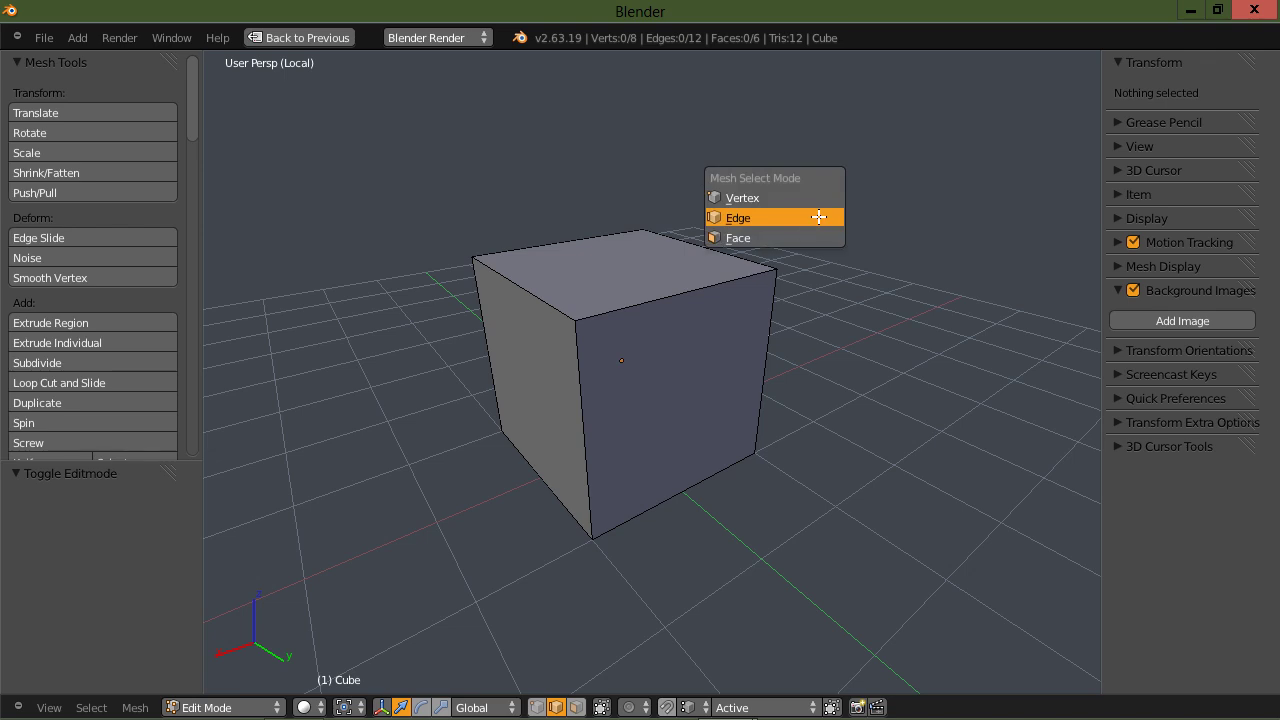
pyautogui.click(805, 238)
pyautogui.hotkey('ctrl', 'Tab')
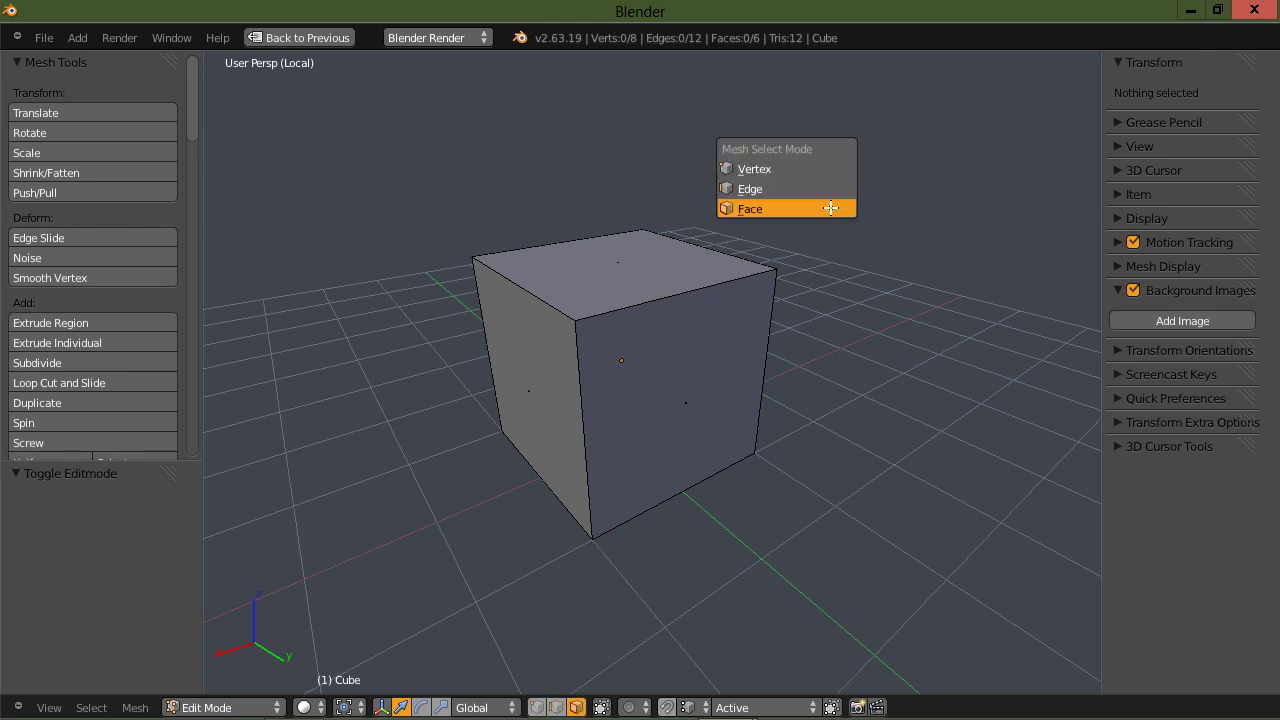
pyautogui.click(830, 205)
# Select and trial-move the cube's front face, revert it, and deselect everything
pyautogui.rightClick(704, 400)
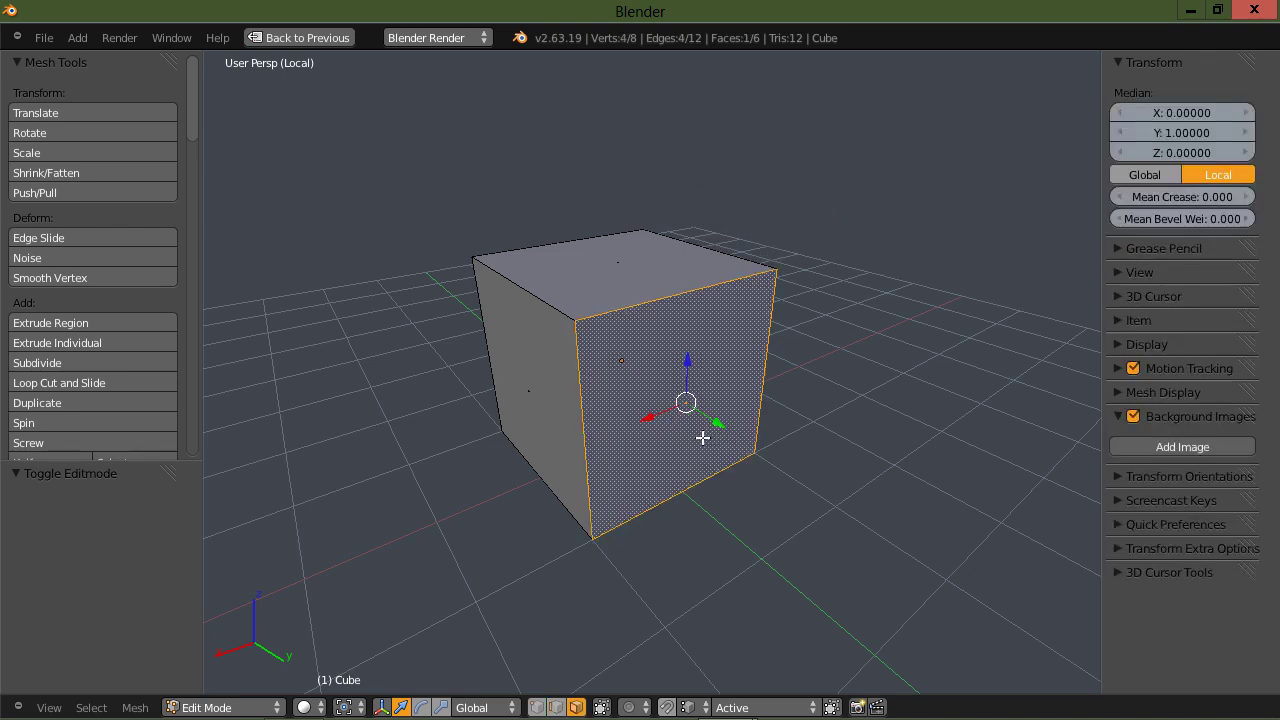
pyautogui.moveTo(716, 428); pyautogui.dragTo(860, 406)
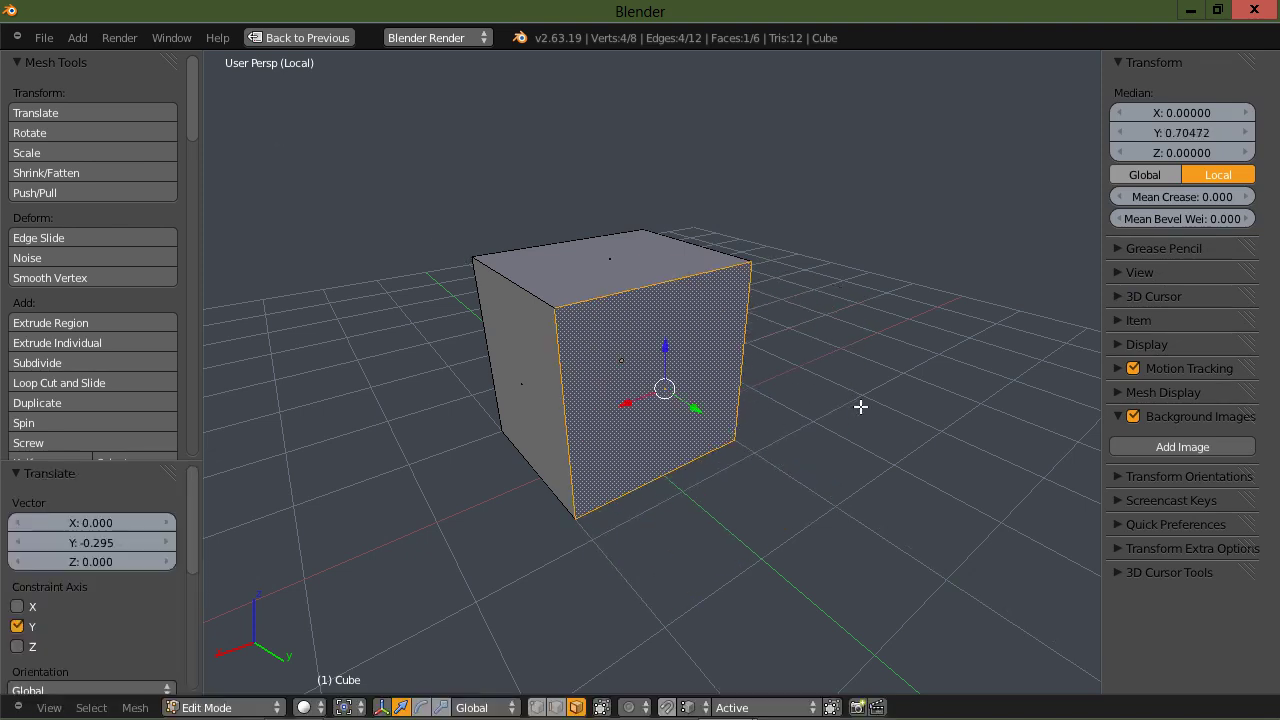
pyautogui.press('a')
pyautogui.moveTo(817, 429); pyautogui.dragTo(814, 403, button='middle')
pyautogui.rightClick(809, 409)
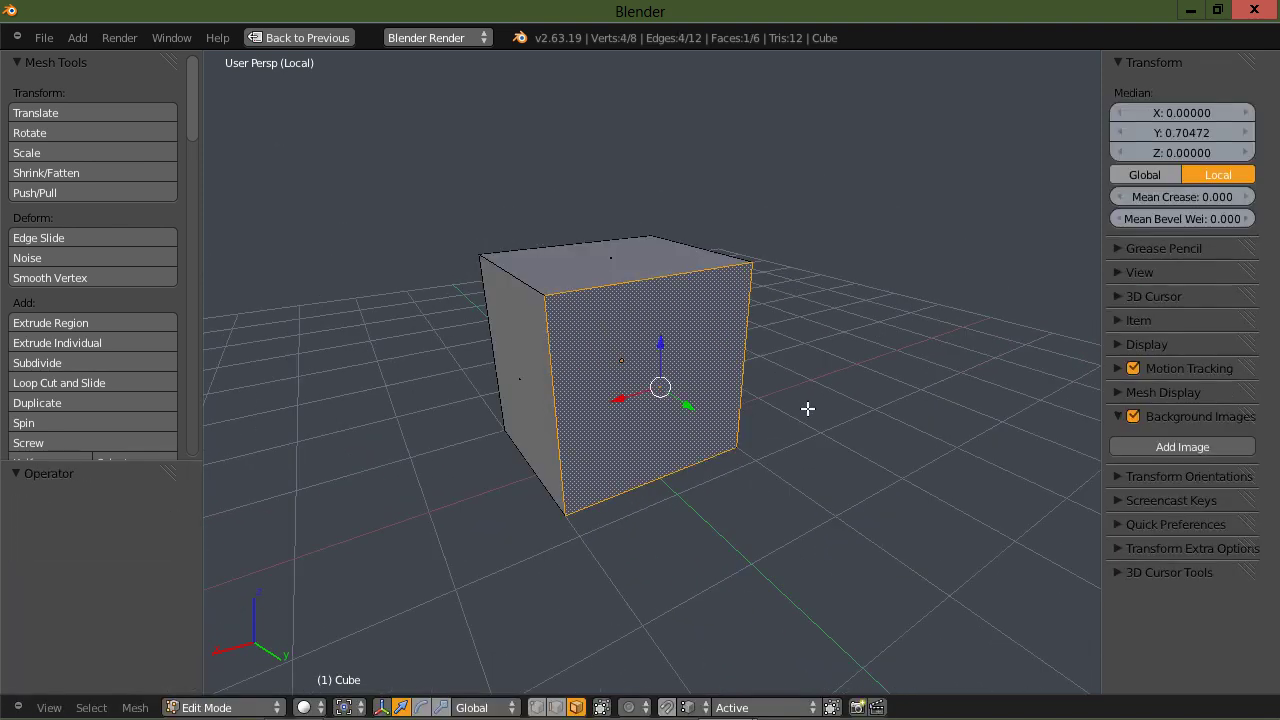
pyautogui.moveTo(826, 360); pyautogui.dragTo(817, 381, button='middle')
pyautogui.hotkey('ctrl', 'Tab')
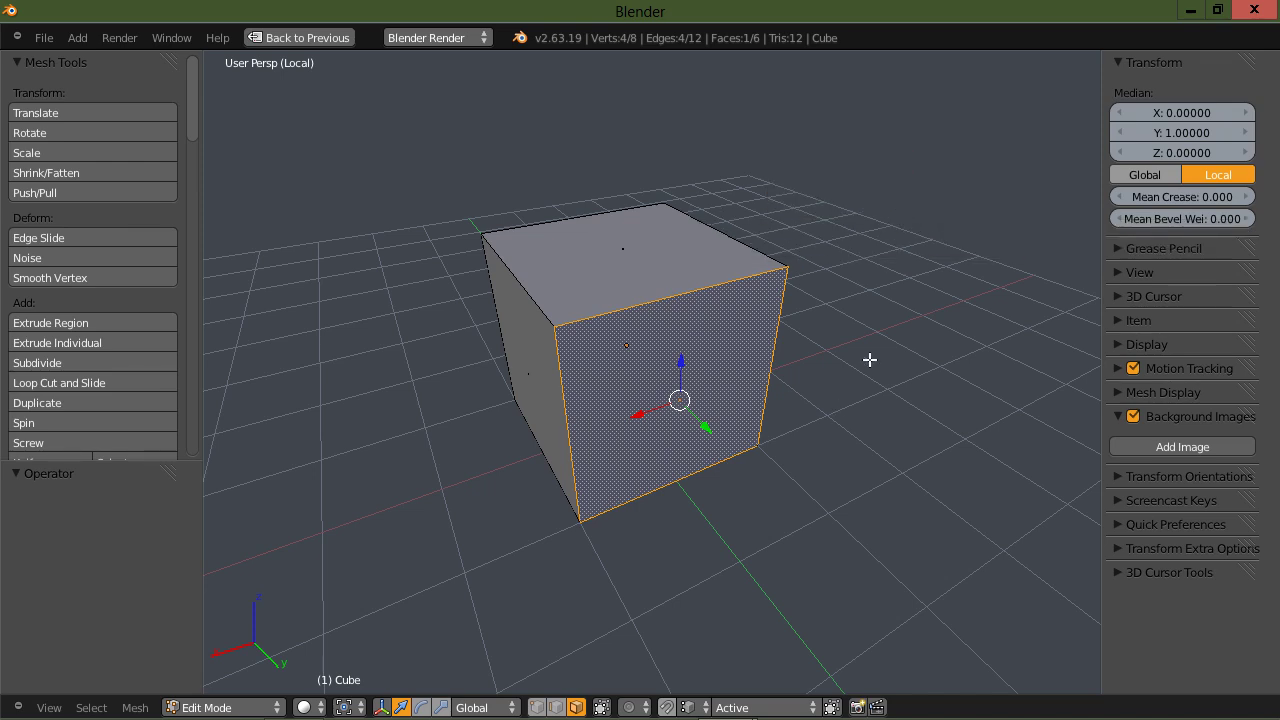
pyautogui.press('a')
pyautogui.moveTo(863, 363)
pyautogui.mouseDown(button='middle')
pyautogui.moveTo(863, 383)
pyautogui.moveTo(867, 351)
pyautogui.mouseUp(button='middle')
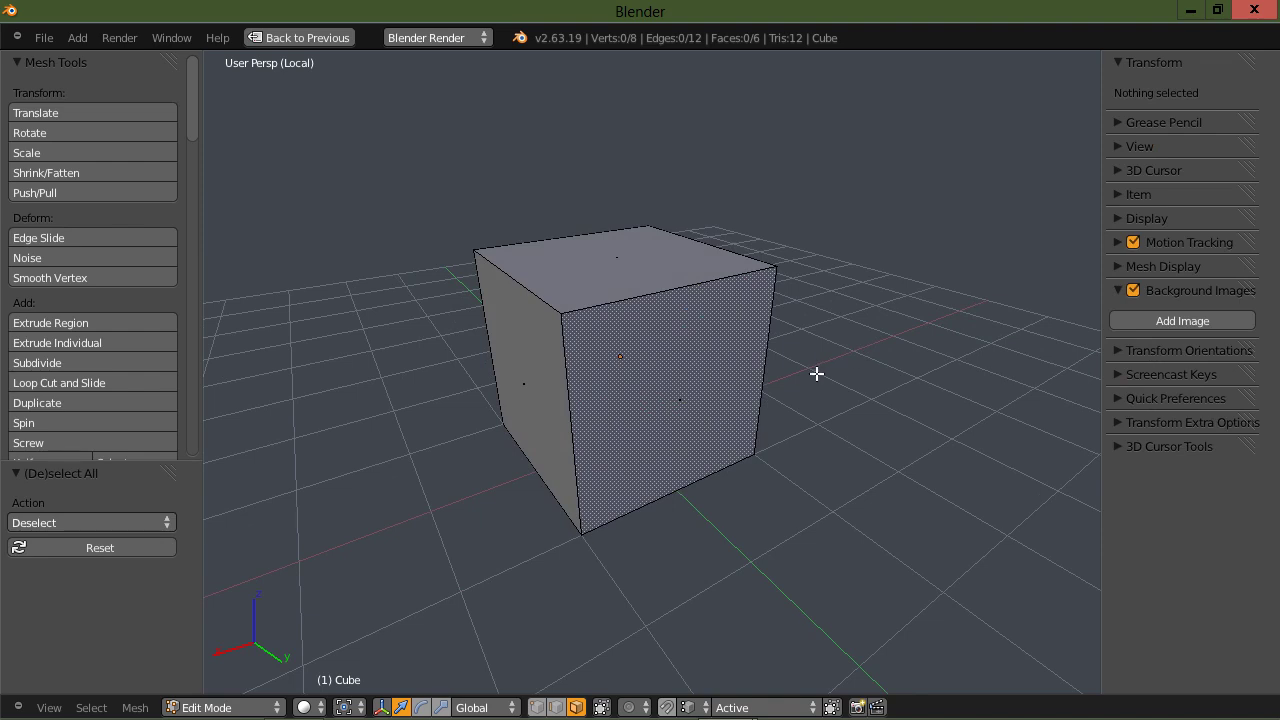
# Switch to Vertex select mode and box-select five of the cube's corner vertices
pyautogui.hotkey('ctrl', 'Tab')
pyautogui.click(812, 322)
pyautogui.moveTo(851, 349); pyautogui.dragTo(840, 351, button='middle')
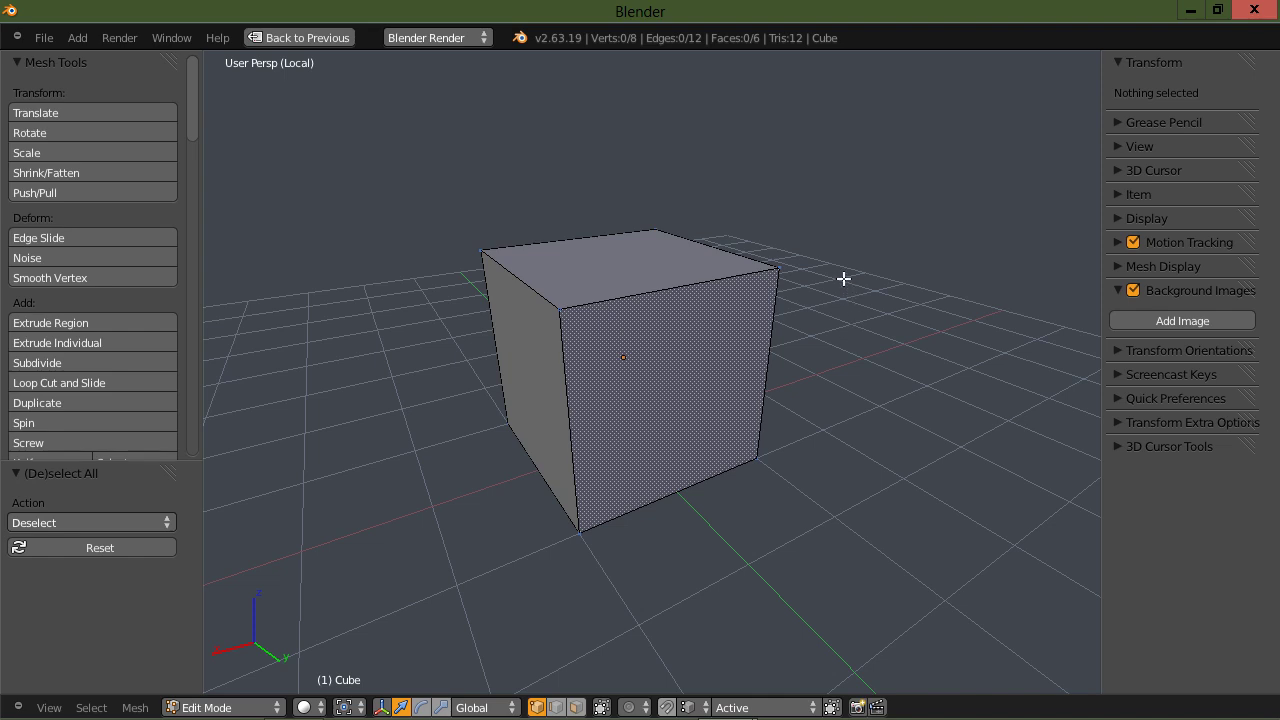
pyautogui.moveTo(783, 243); pyautogui.dragTo(716, 345)
pyautogui.moveTo(766, 437); pyautogui.dragTo(712, 536)
pyautogui.moveTo(594, 290); pyautogui.dragTo(527, 369)
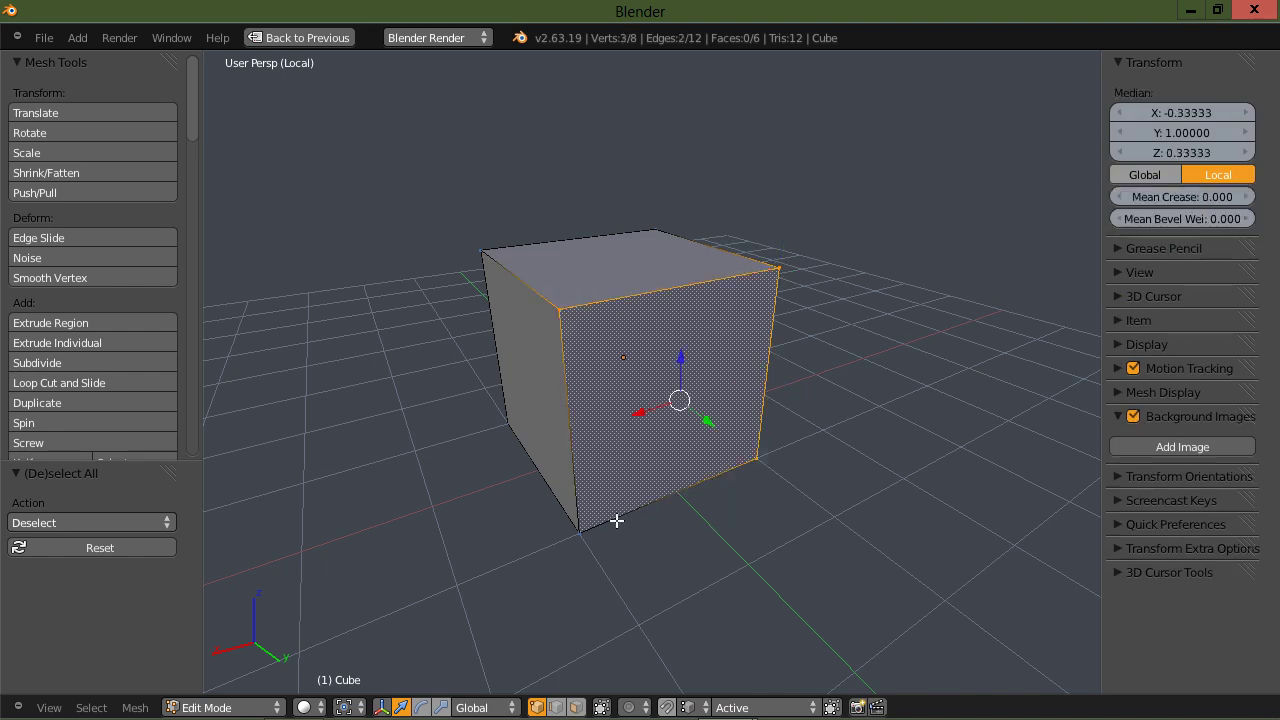
pyautogui.moveTo(566, 524); pyautogui.dragTo(521, 586)
pyautogui.moveTo(594, 506); pyautogui.dragTo(513, 606)
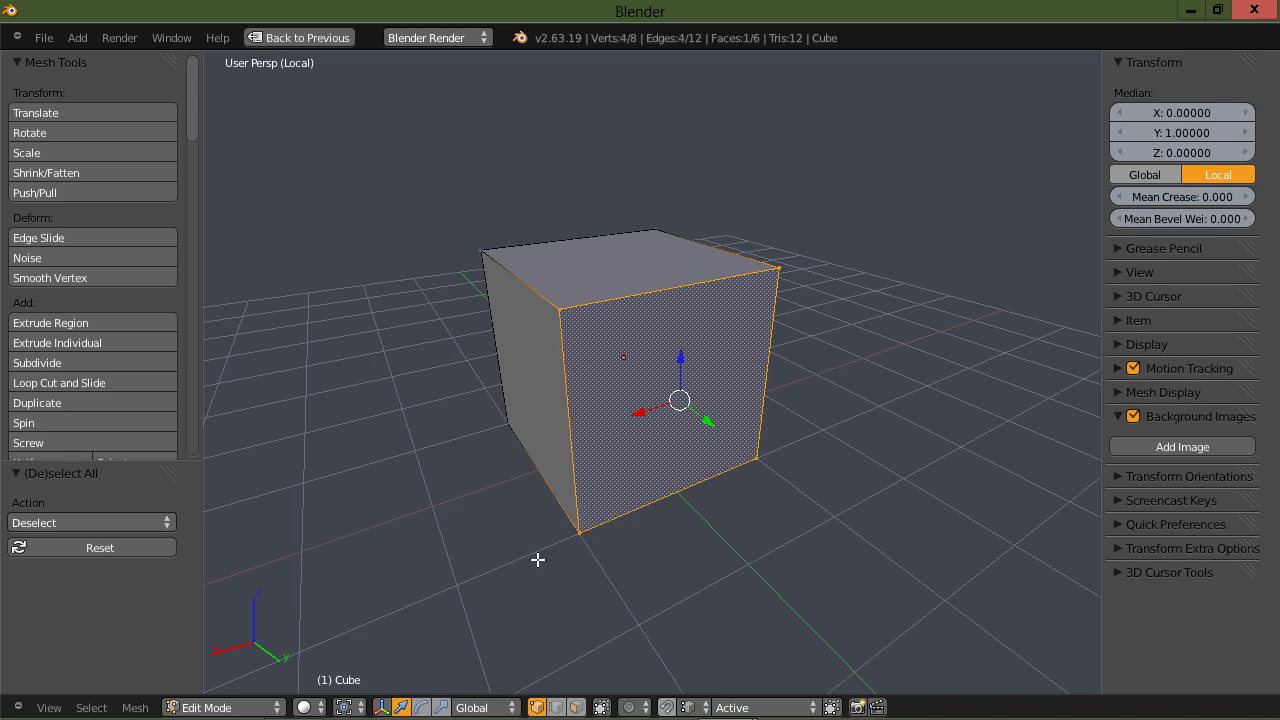
# Deselect three front-face vertices individually, clear the rest with A, and lasso the lower-right corner
pyautogui.keyDown('shift'); pyautogui.rightClick(562, 311); pyautogui.keyUp('shift')
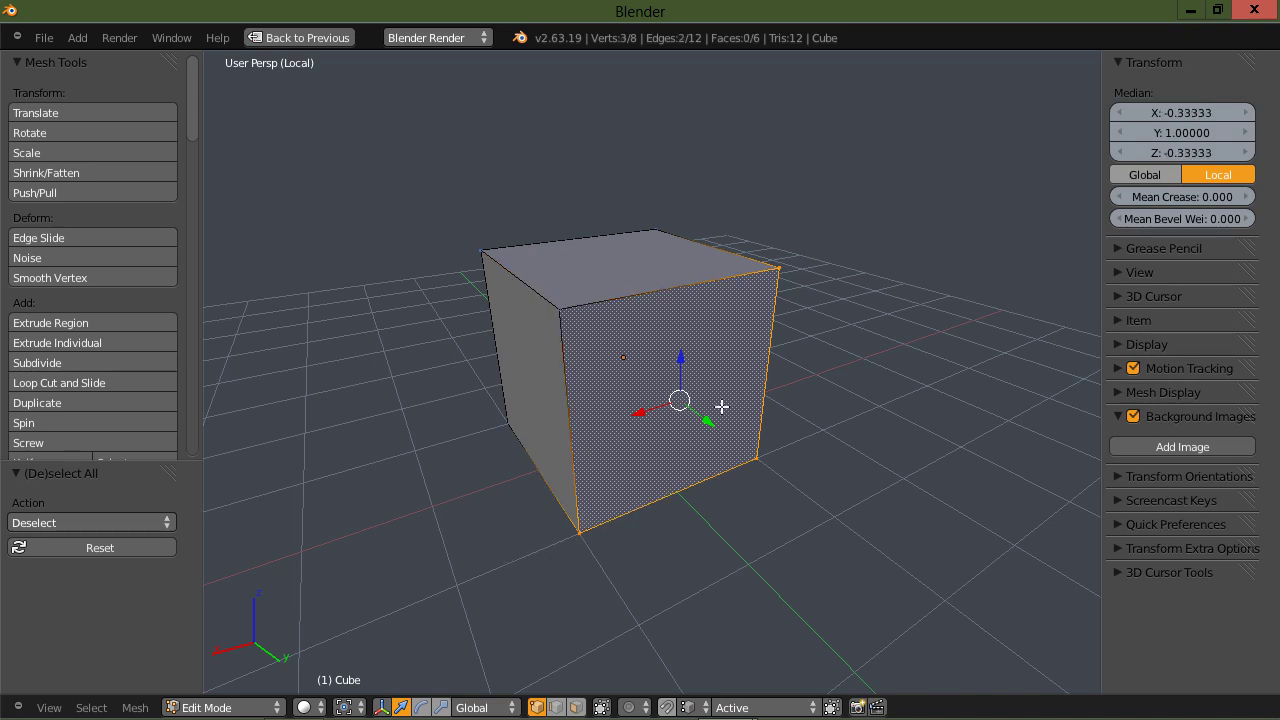
pyautogui.keyDown('shift'); pyautogui.rightClick(779, 267); pyautogui.keyUp('shift')
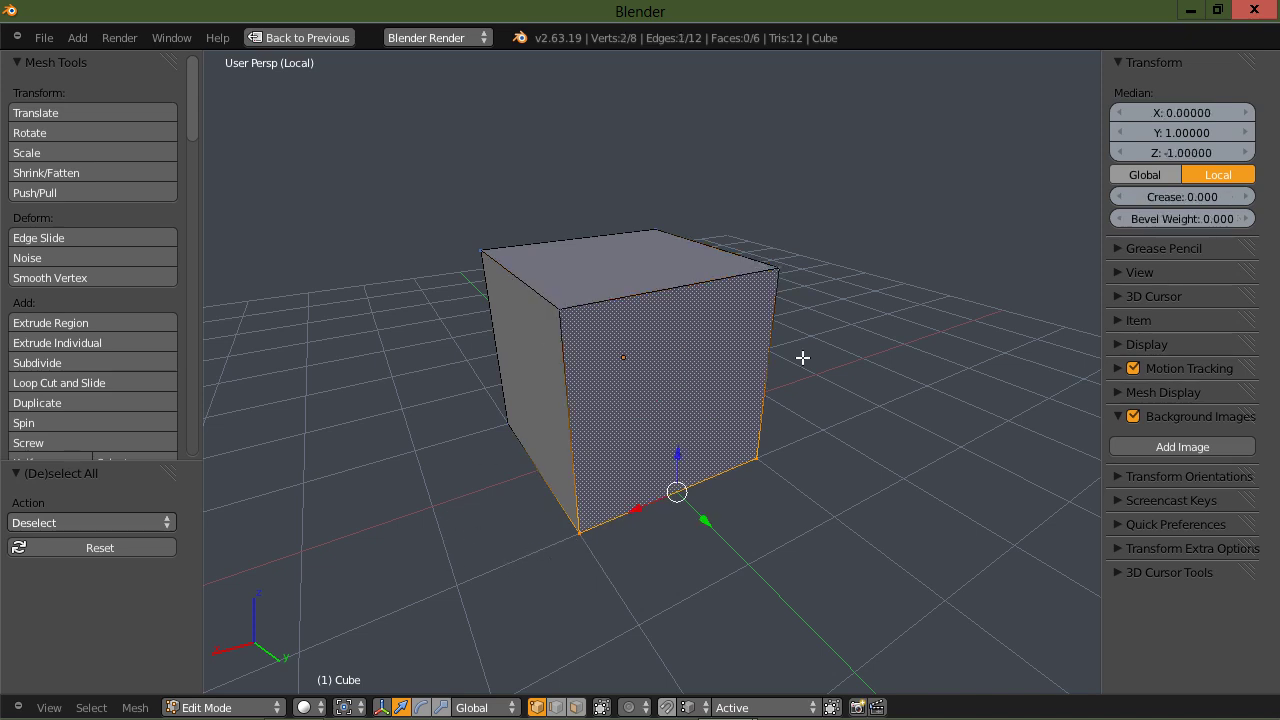
pyautogui.keyDown('shift'); pyautogui.rightClick(762, 452); pyautogui.keyUp('shift')
pyautogui.press('a')
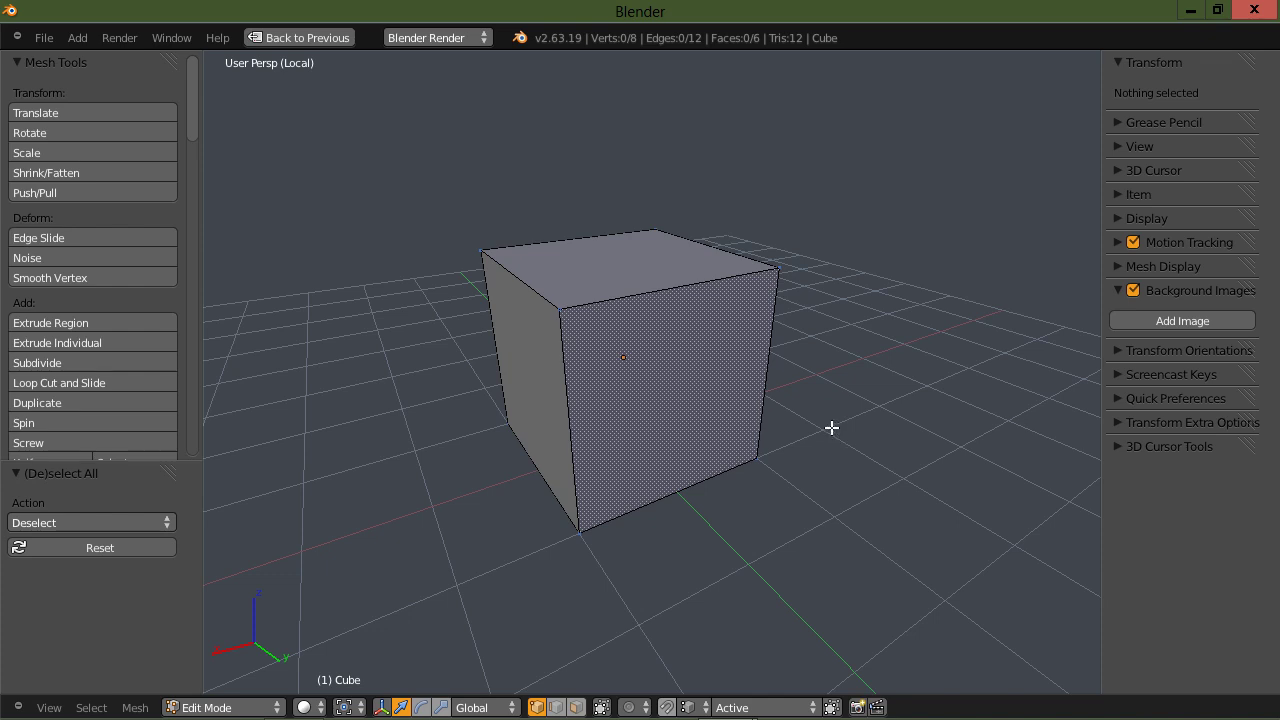
pyautogui.moveTo(776, 428)
pyautogui.keyDown('ctrl'); pyautogui.mouseDown()
pyautogui.moveTo(677, 494)
pyautogui.moveTo(883, 546)
pyautogui.moveTo(923, 423)
pyautogui.moveTo(915, 468)
pyautogui.mouseUp(); pyautogui.keyUp('ctrl')
# Lasso- and box-select corner vertices, clearing the selection with A after each
pyautogui.moveTo(843, 251)
pyautogui.keyDown('ctrl'); pyautogui.mouseDown()
pyautogui.moveTo(923, 377)
pyautogui.moveTo(930, 320)
pyautogui.mouseUp(); pyautogui.keyUp('ctrl')
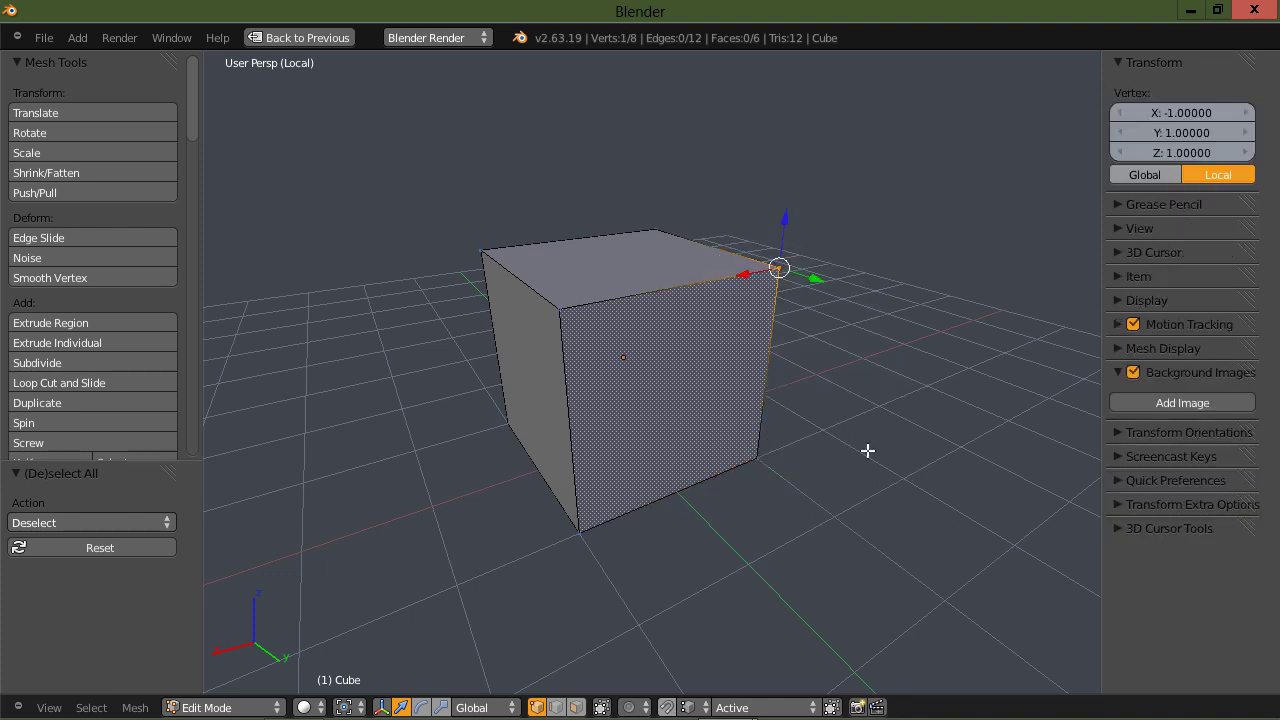
pyautogui.press('a')
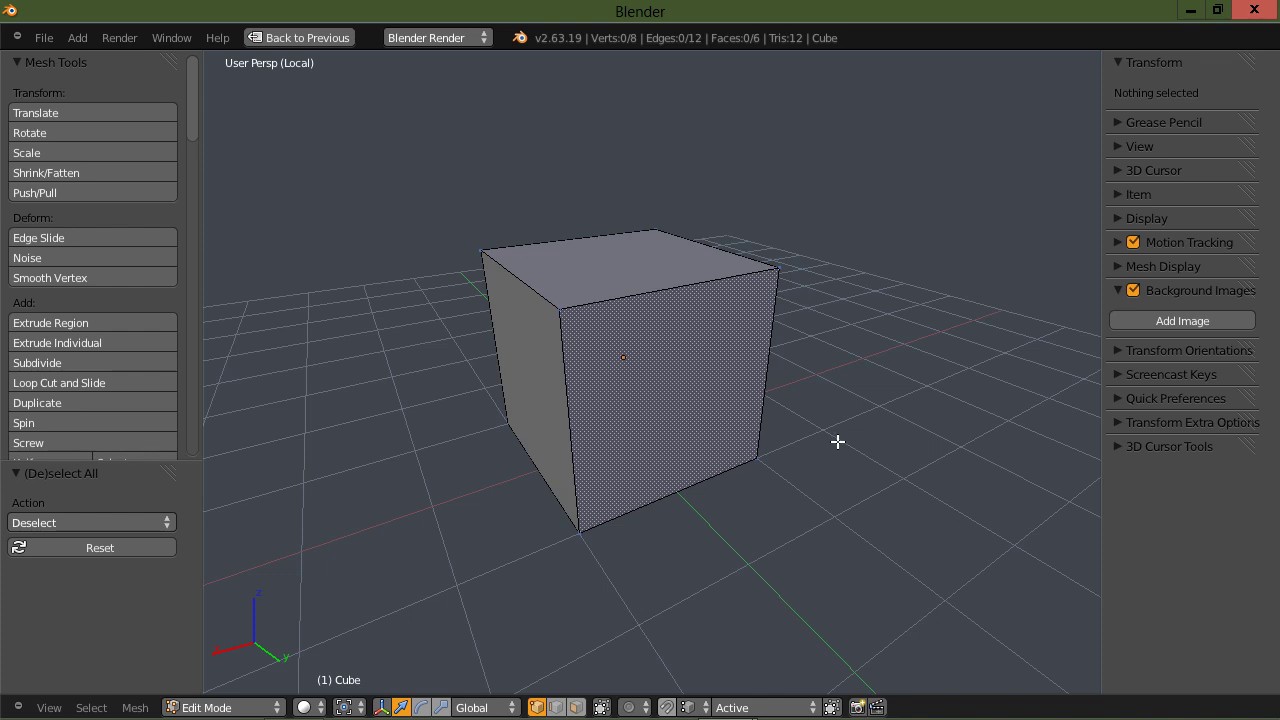
pyautogui.moveTo(808, 421); pyautogui.dragTo(669, 527)
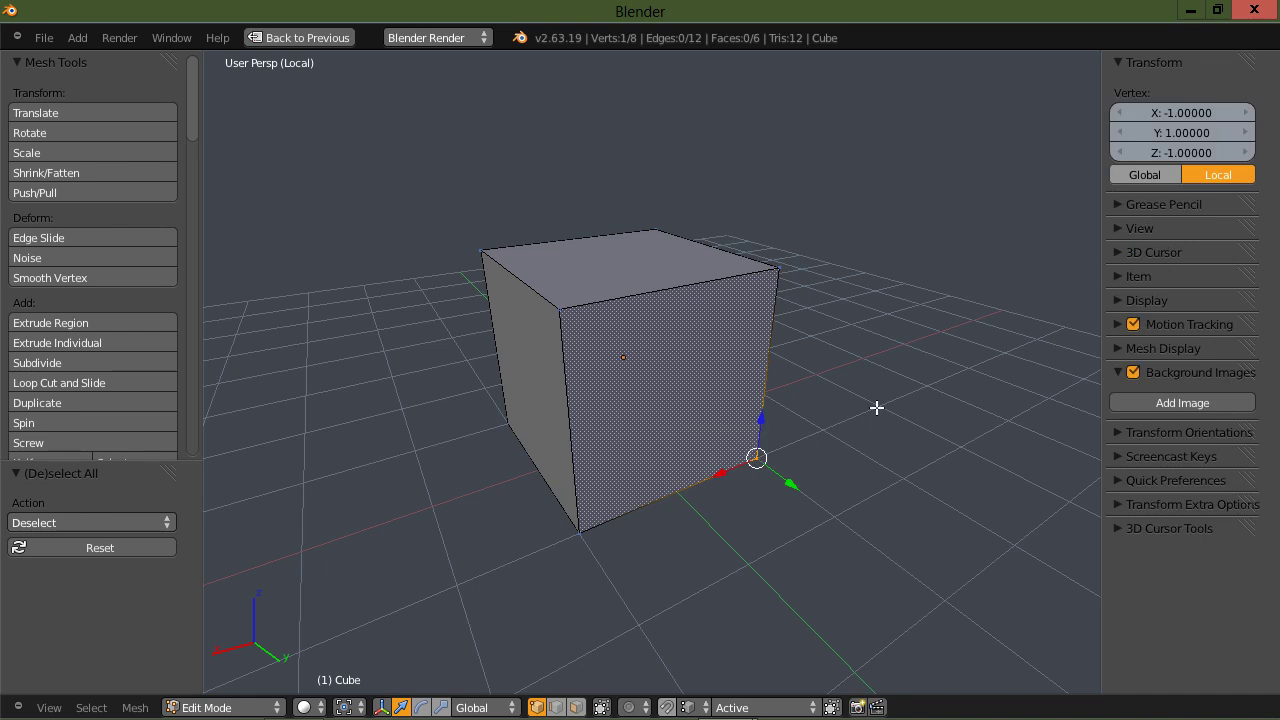
pyautogui.press('a')
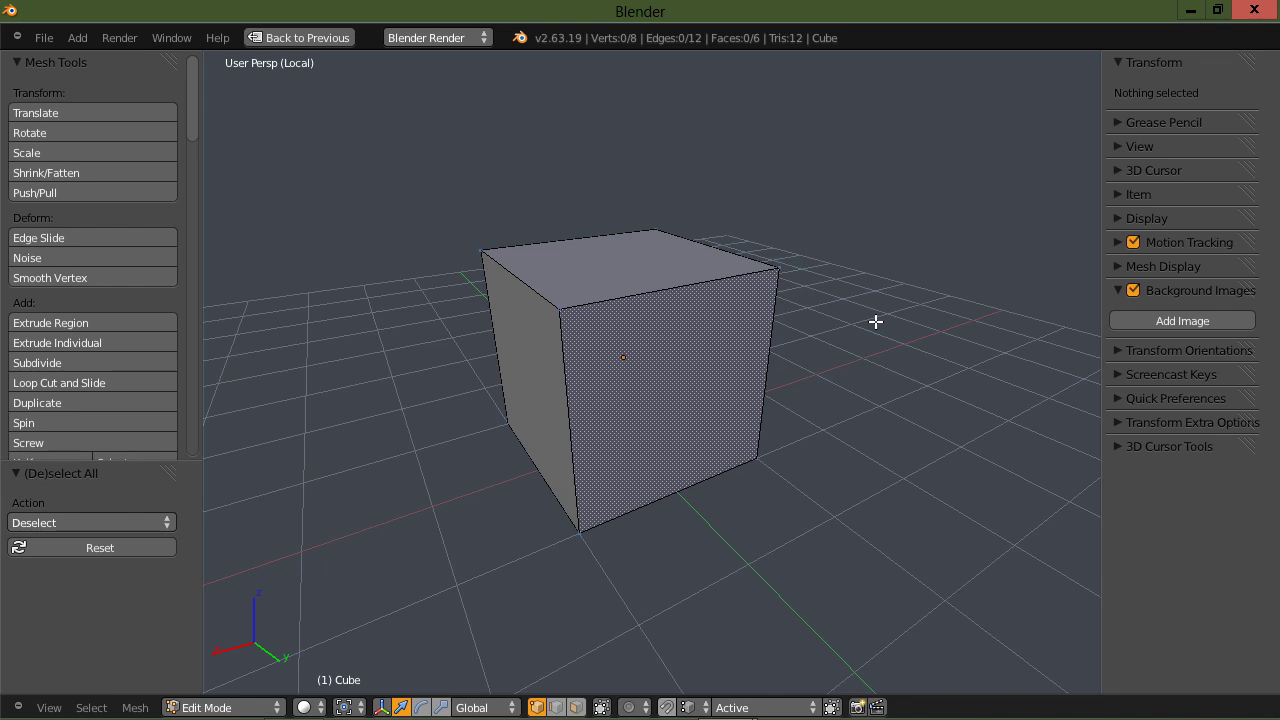
pyautogui.moveTo(876, 320)
pyautogui.keyDown('ctrl'); pyautogui.mouseDown()
pyautogui.moveTo(834, 245)
pyautogui.moveTo(784, 234)
pyautogui.moveTo(717, 271)
pyautogui.moveTo(709, 336)
pyautogui.moveTo(778, 396)
pyautogui.moveTo(890, 410)
pyautogui.mouseUp(); pyautogui.keyUp('ctrl')
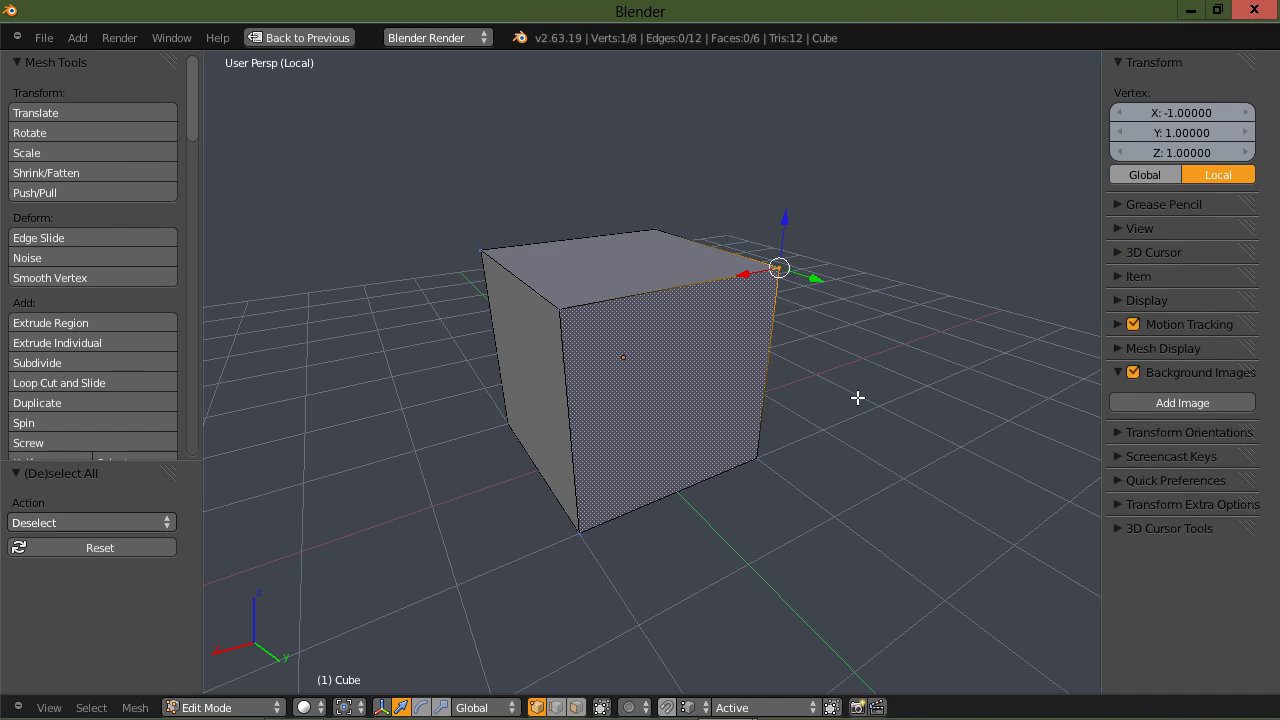
pyautogui.press('a')
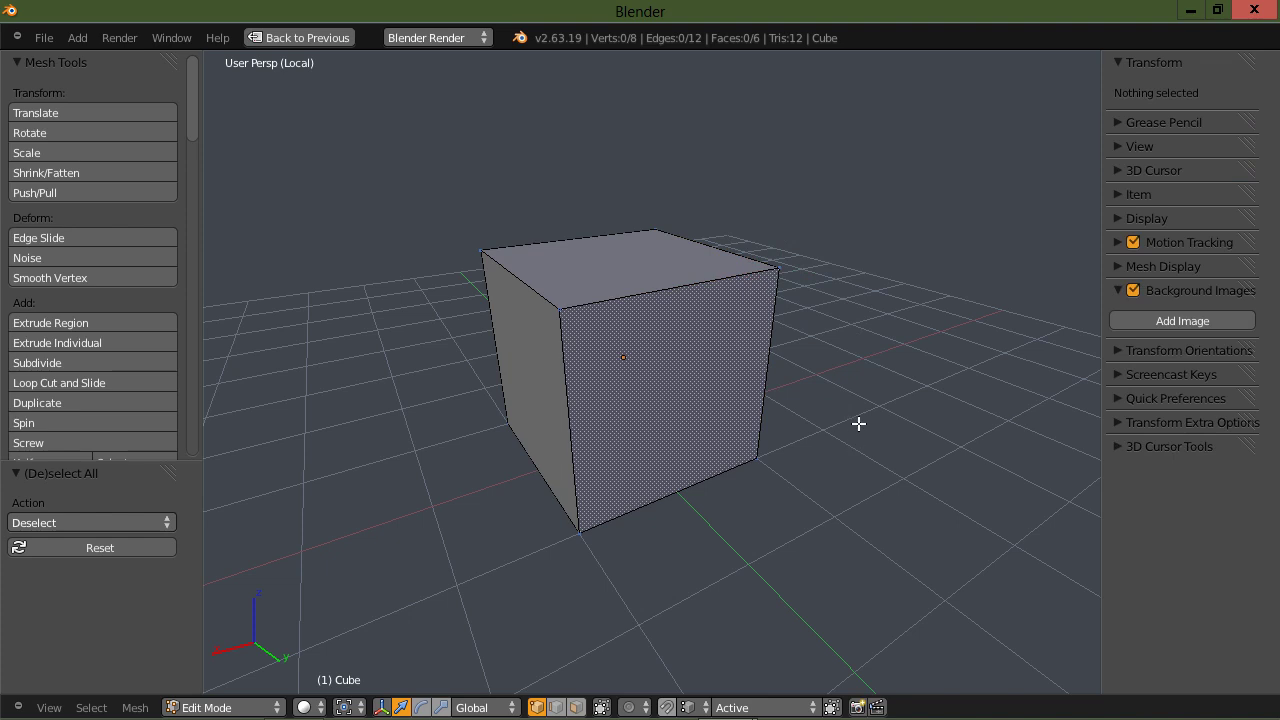
# Orbit the view turntable-style around the Edit Mode cube
pyautogui.moveTo(863, 420); pyautogui.dragTo(889, 419, button='middle')
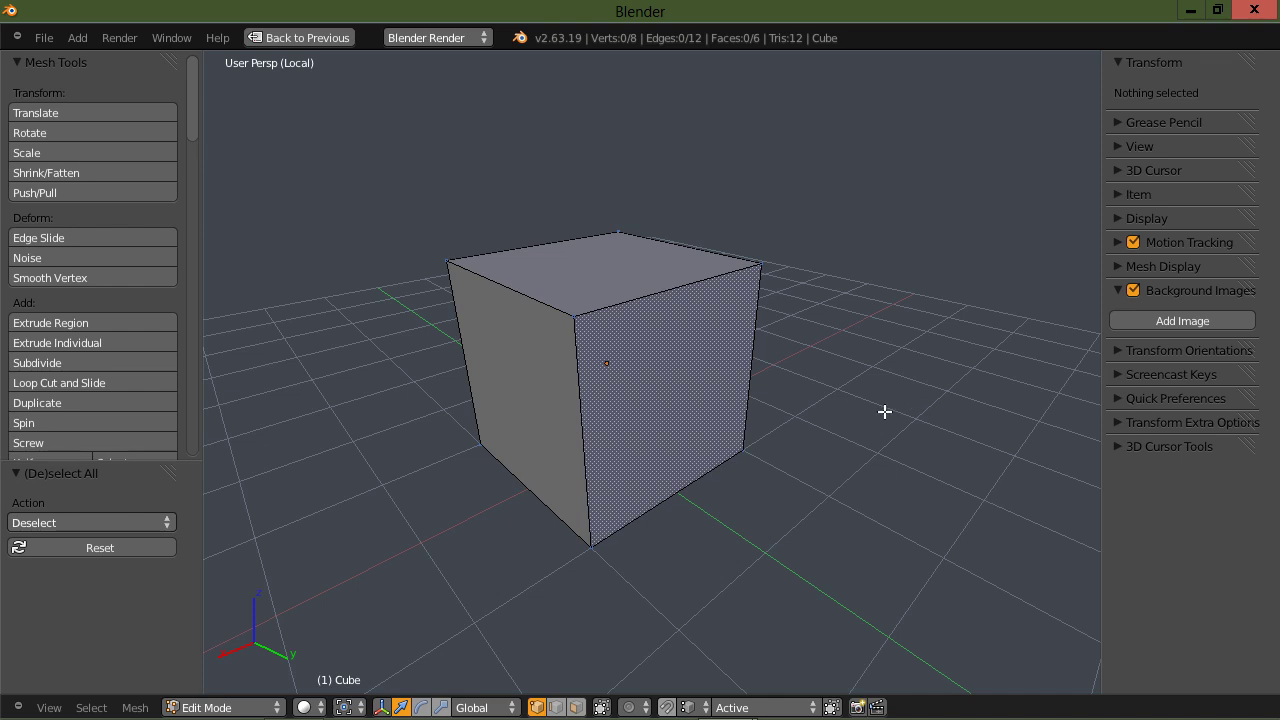
pyautogui.scroll(-1, 884, 413)
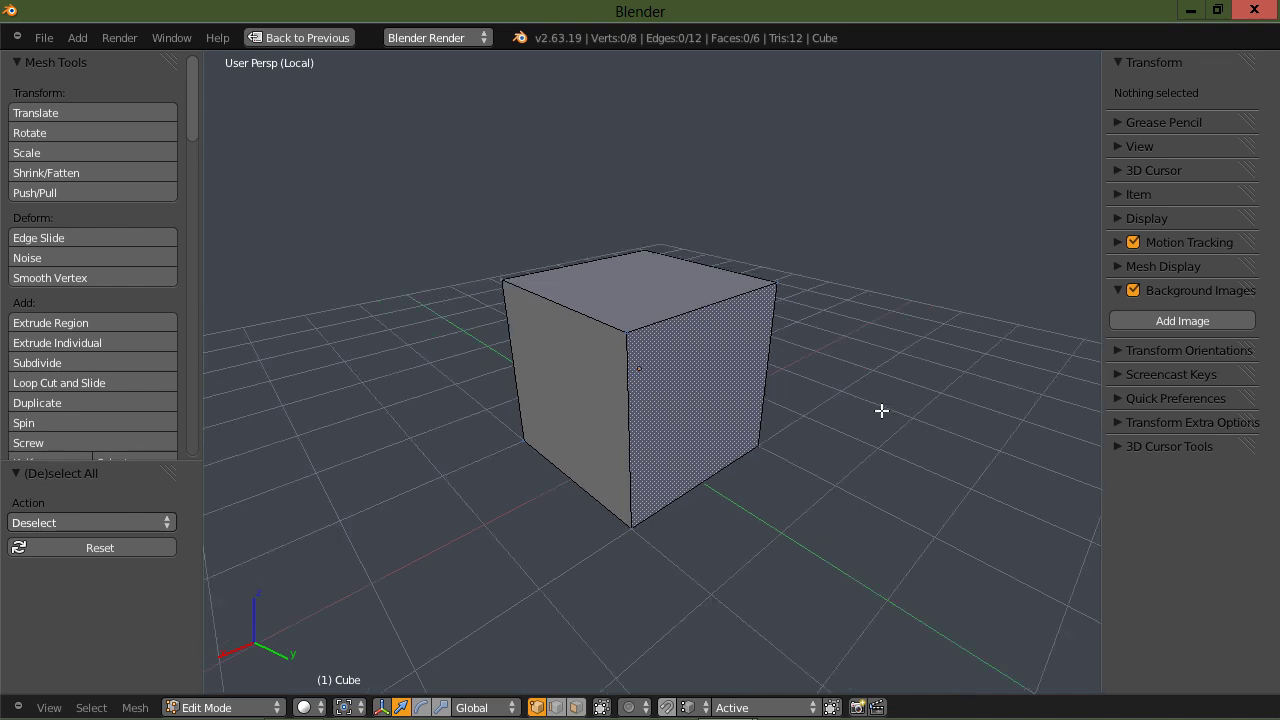
pyautogui.moveTo(861, 418); pyautogui.dragTo(826, 425, button='middle')
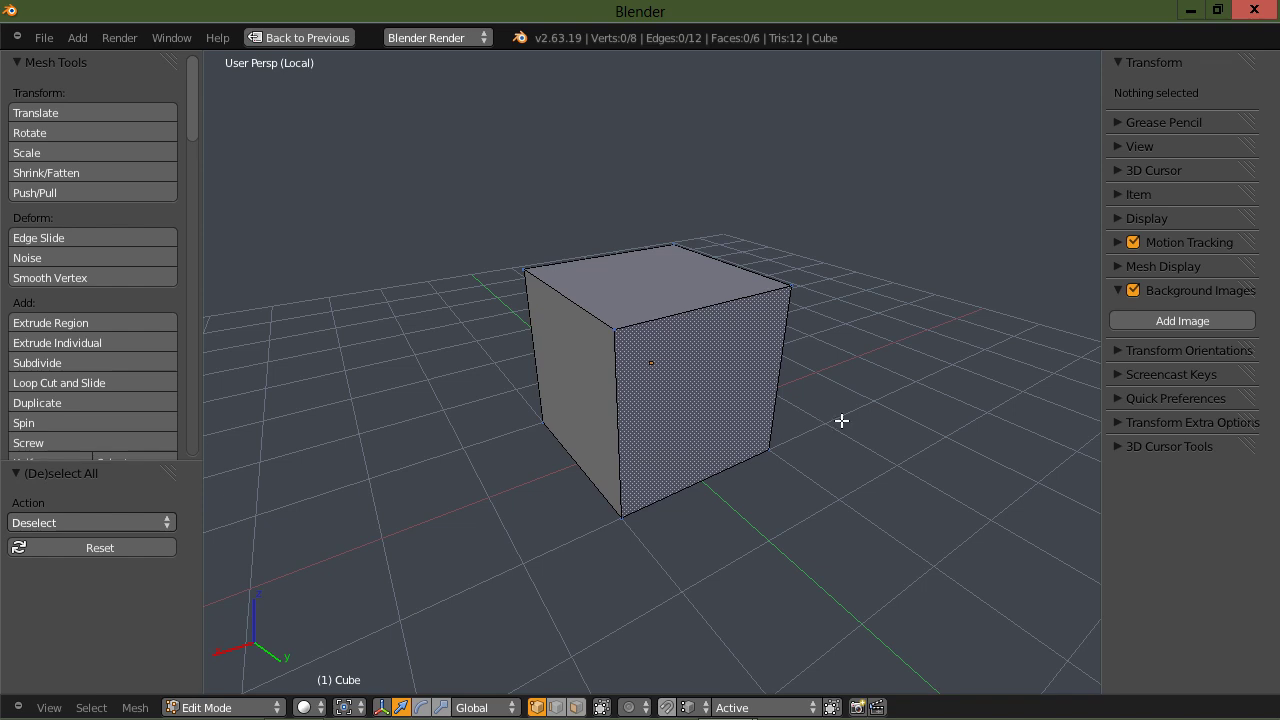
pyautogui.hotkey('ctrl', 'alt', 'u')
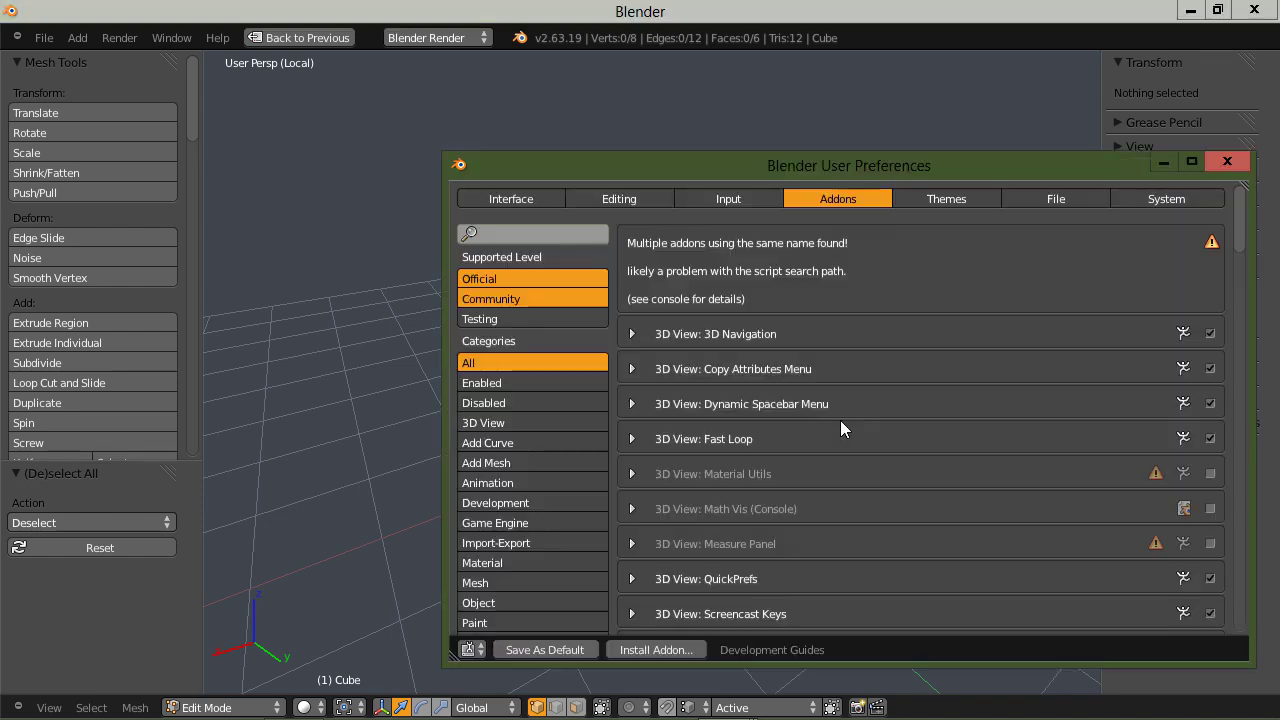
# Show the Input preferences page and move the window up and left
pyautogui.click(728, 200)
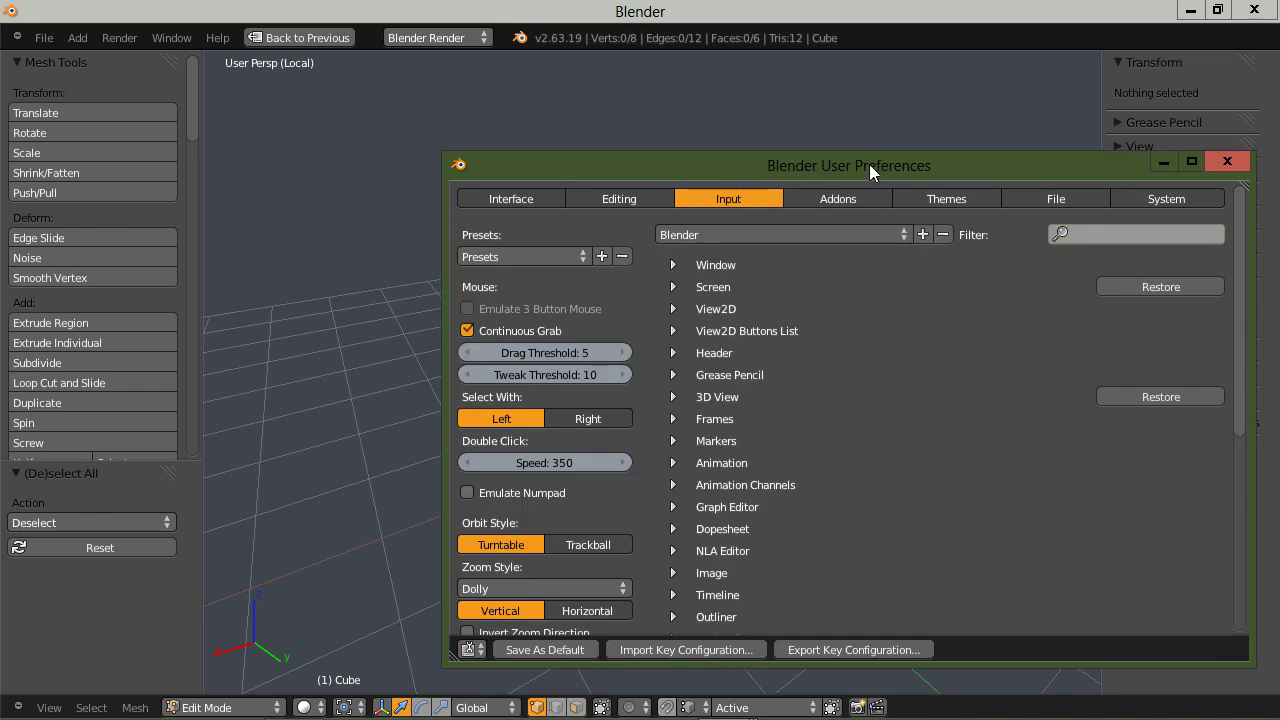
pyautogui.moveTo(869, 165); pyautogui.dragTo(791, 142)
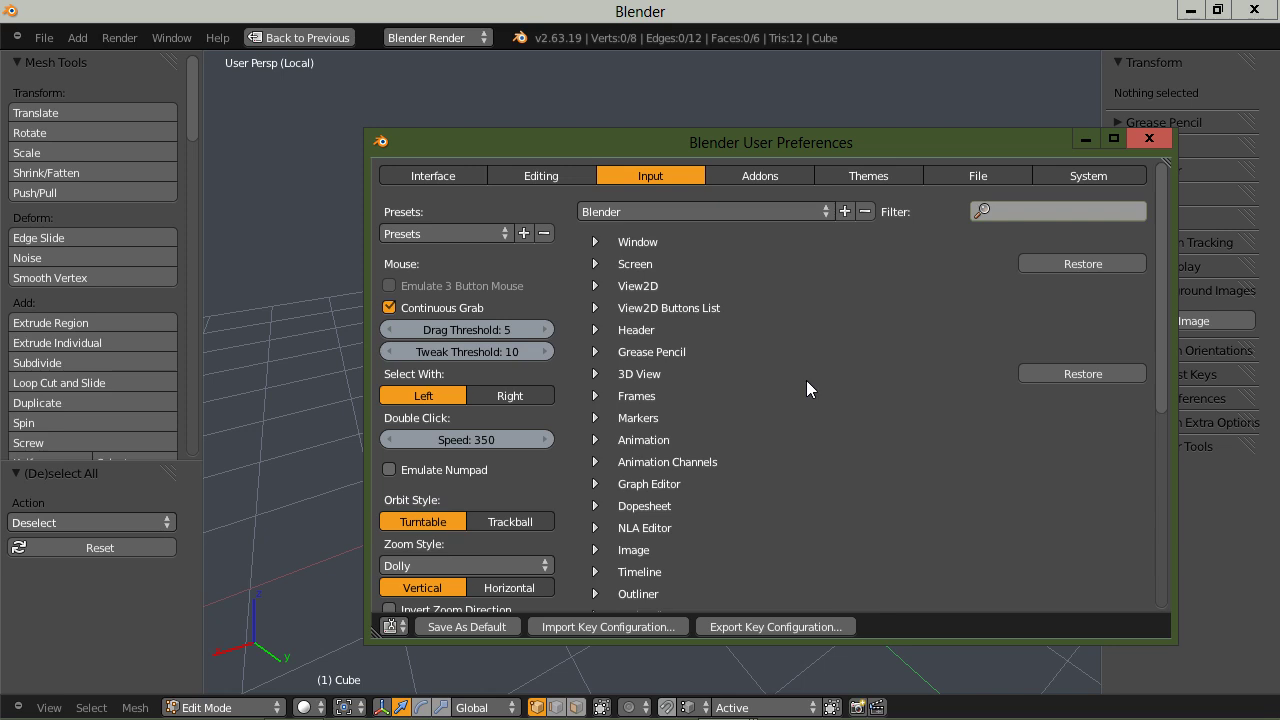
# Expand the 3D View > Mesh keymap and inspect the Right Mouse Call Menu binding, then collapse it
pyautogui.click(595, 375)
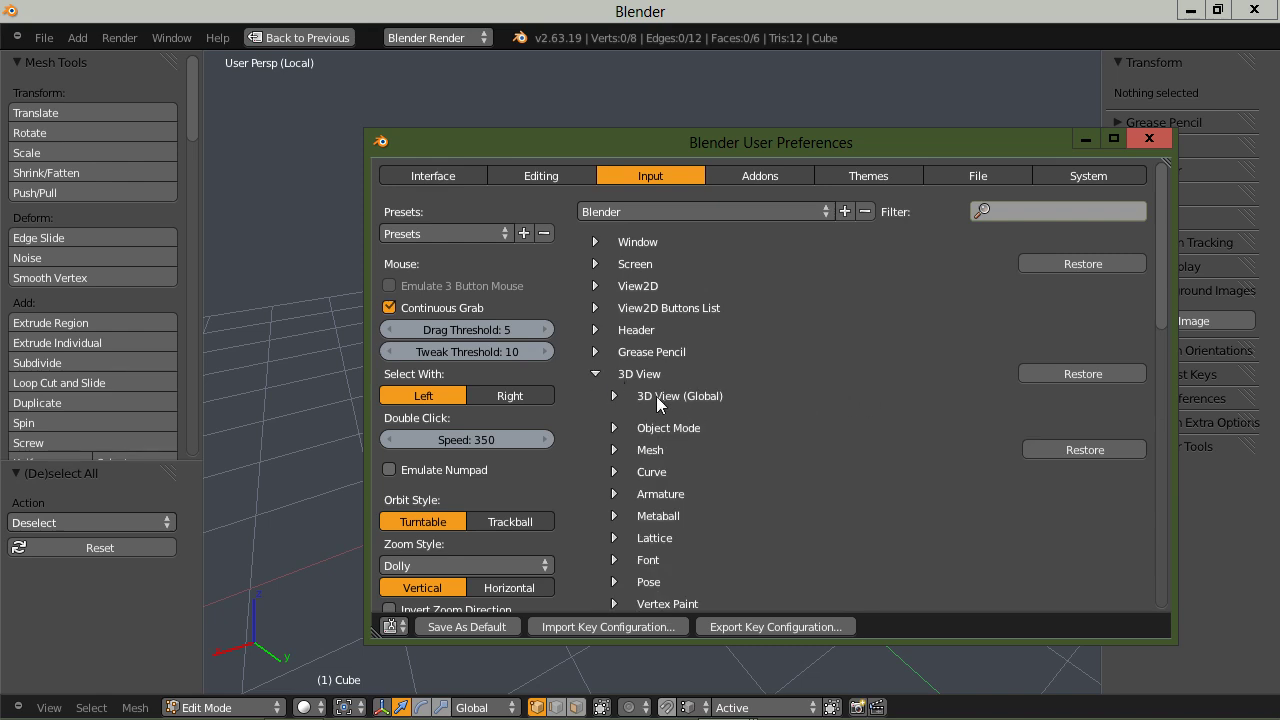
pyautogui.click(614, 450)
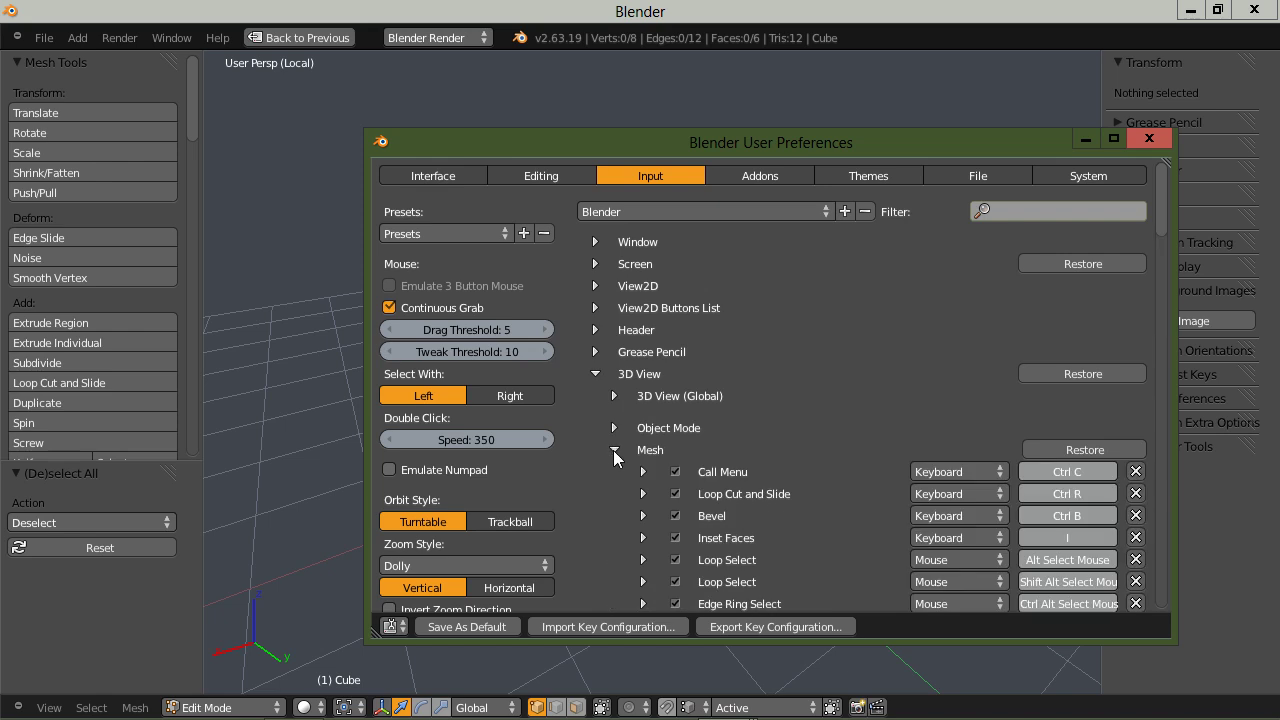
pyautogui.scroll(-1, 708, 456)
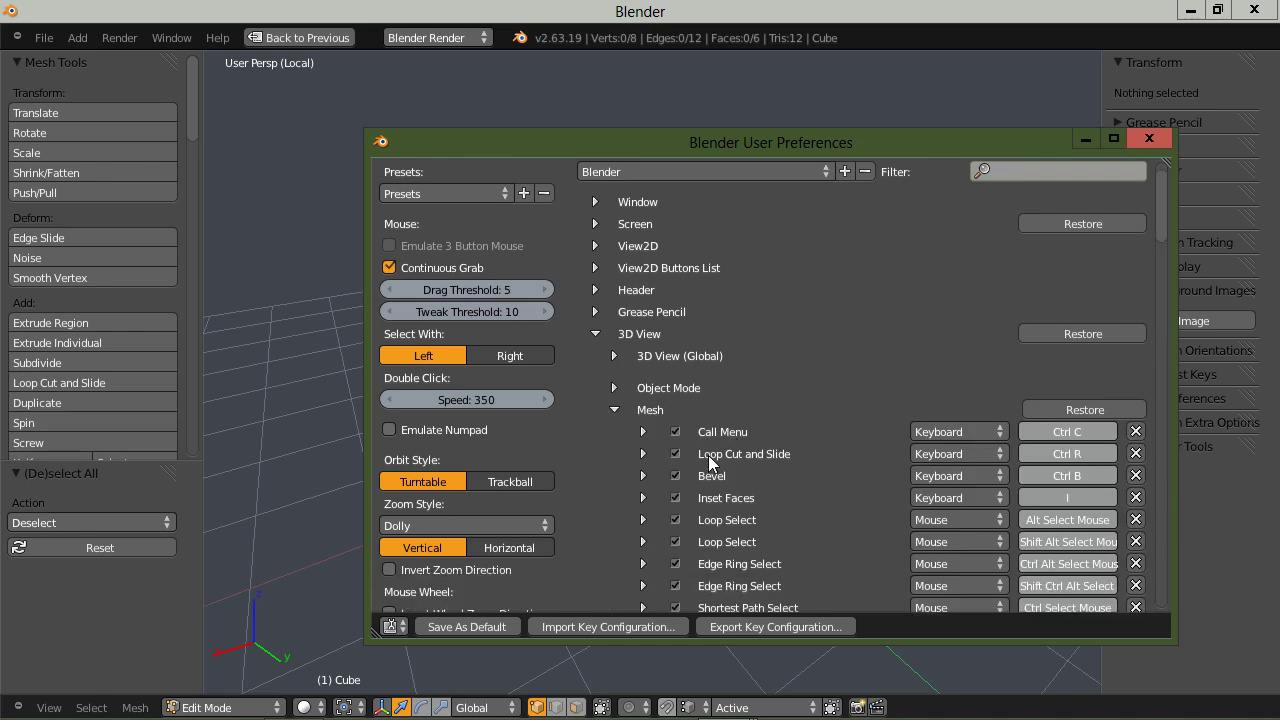
pyautogui.scroll(-3, 740, 432)
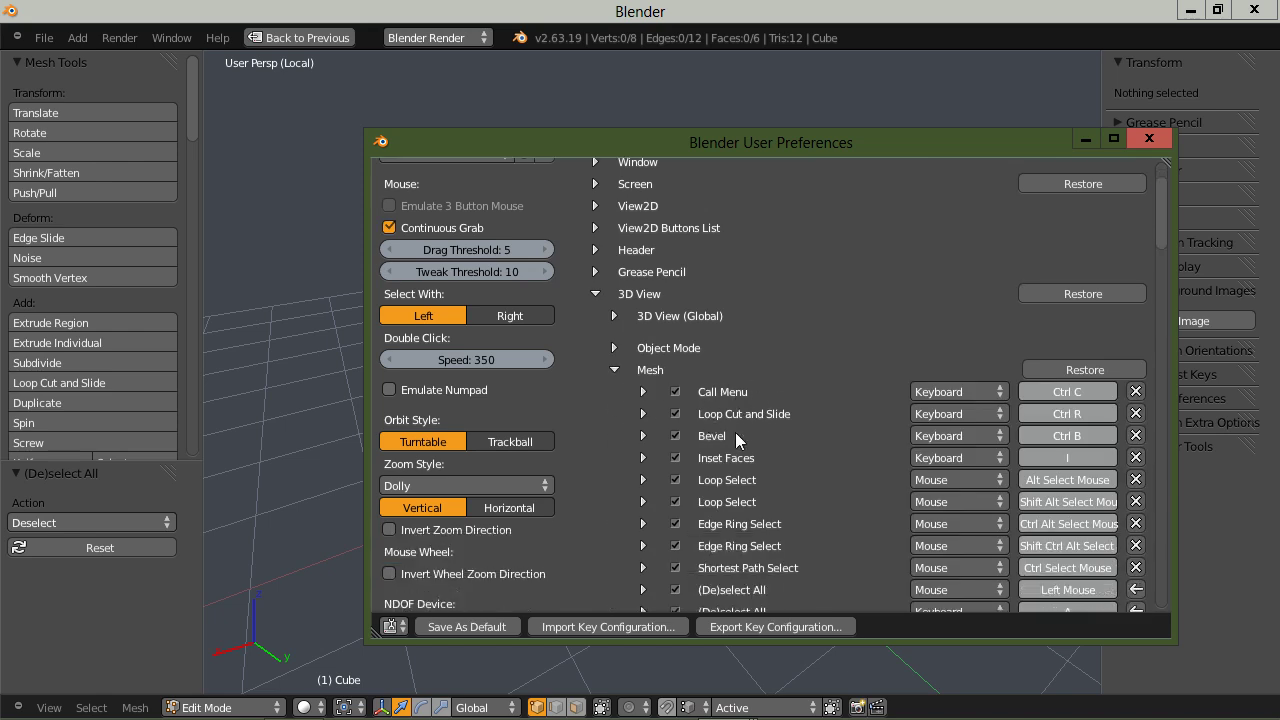
pyautogui.scroll(-1, 735, 432)
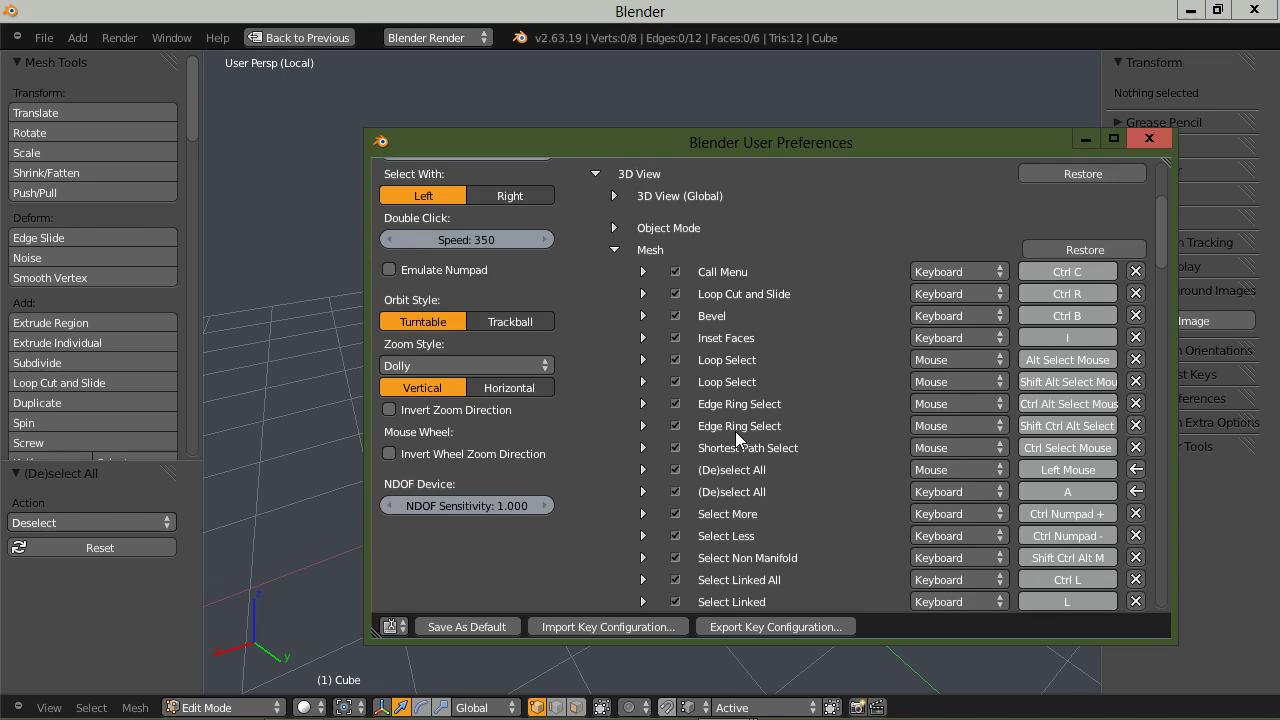
pyautogui.scroll(-3, 735, 431)
pyautogui.scroll(-1, 735, 431)
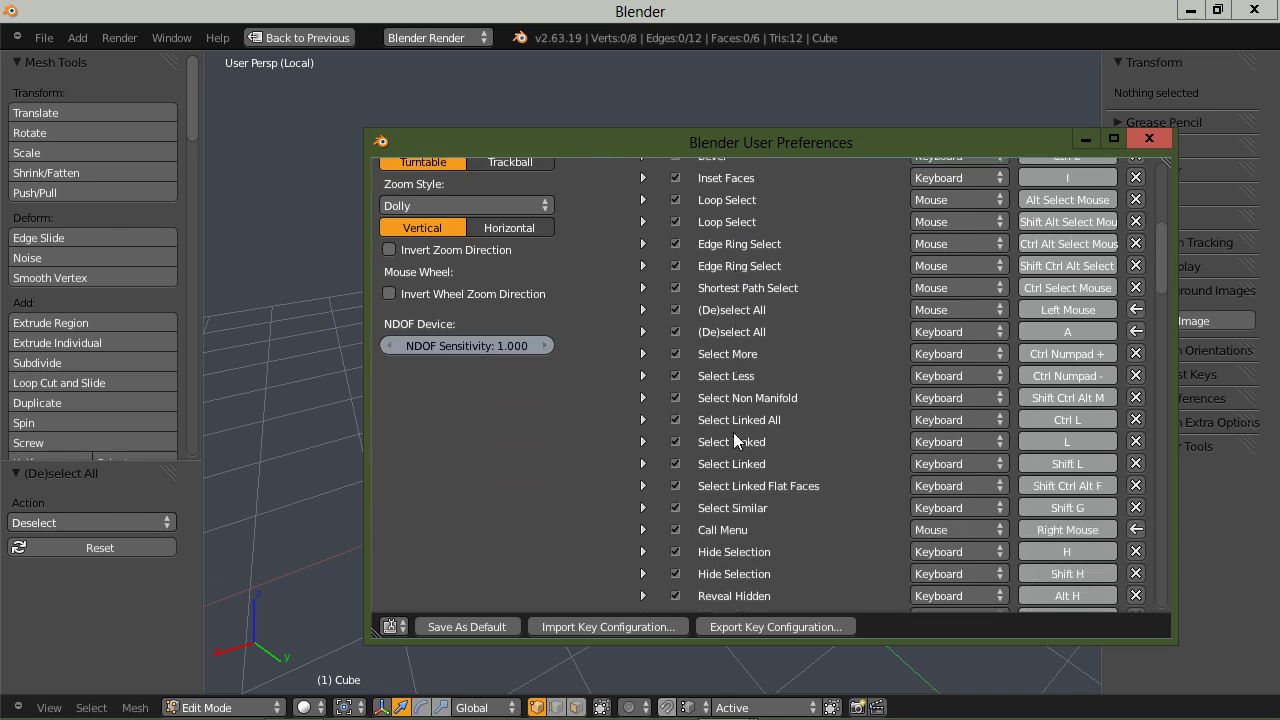
pyautogui.click(643, 530)
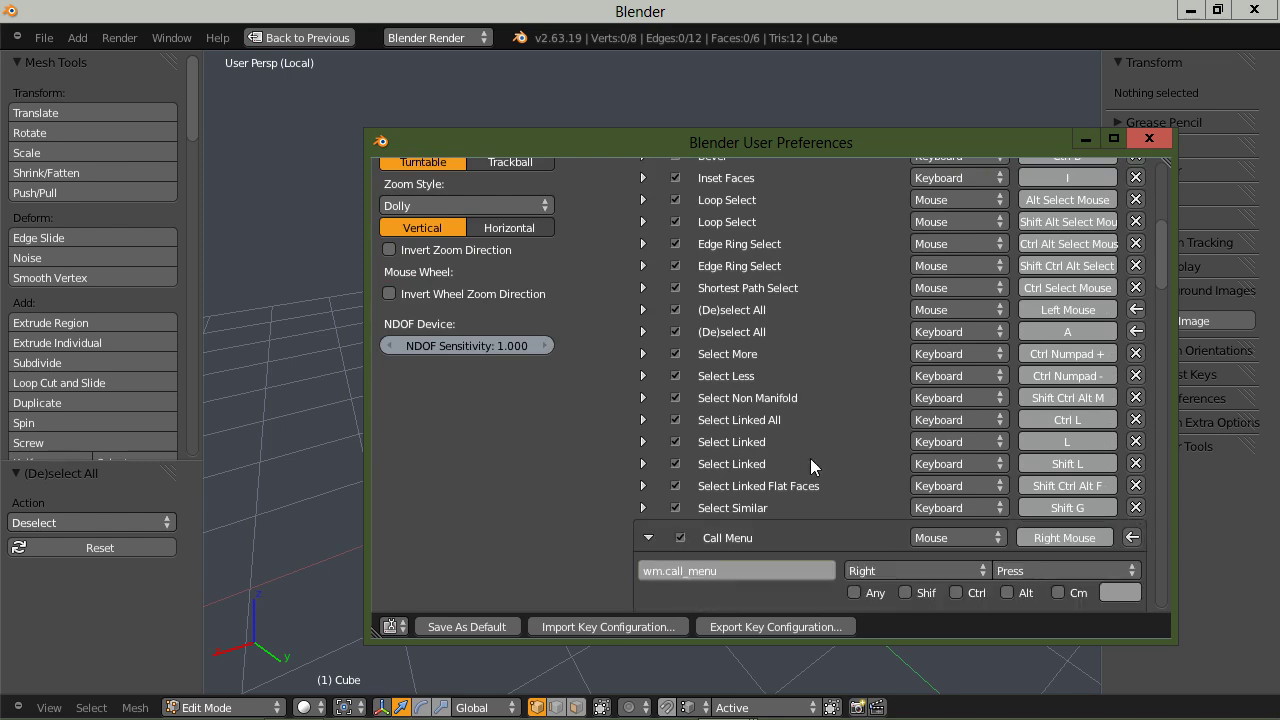
pyautogui.scroll(-3, 795, 455)
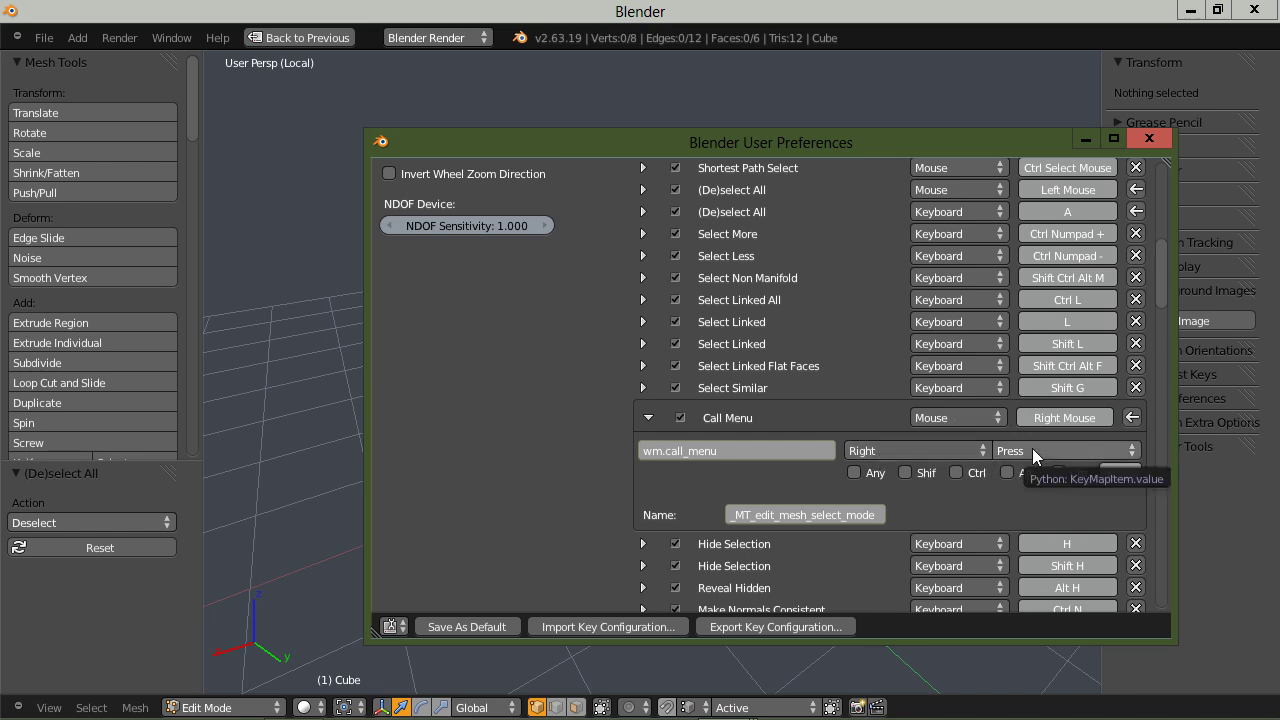
pyautogui.click(648, 417)
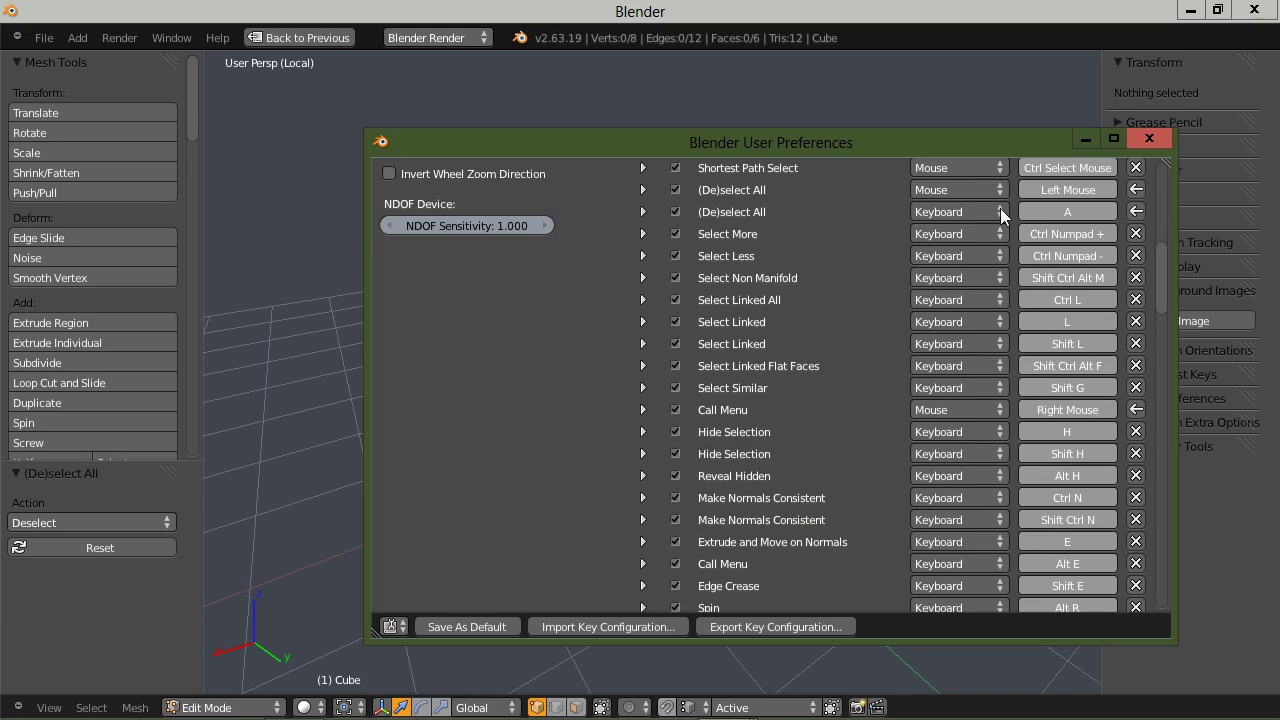
pyautogui.scroll(2, 670, 343)
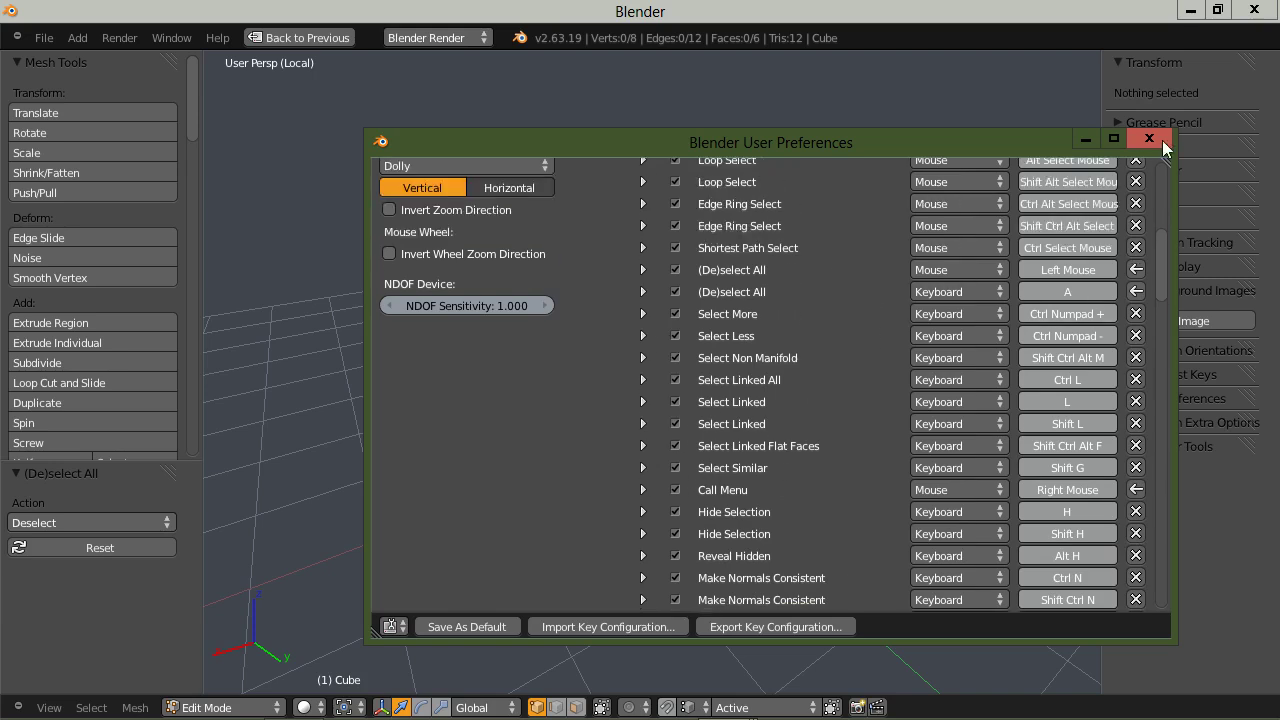
# Minimize preferences, select and deselect the top-front-right vertex four times, then return to preferences
pyautogui.click(1086, 141)
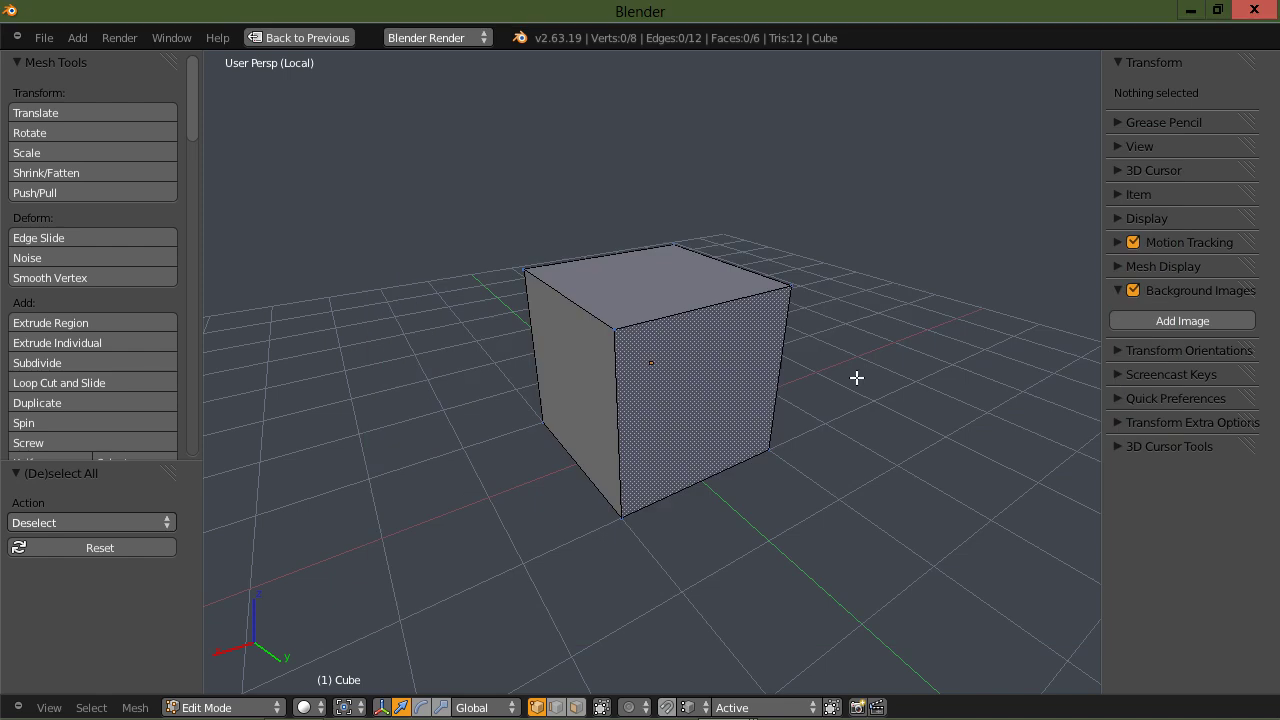
pyautogui.rightClick(791, 285)
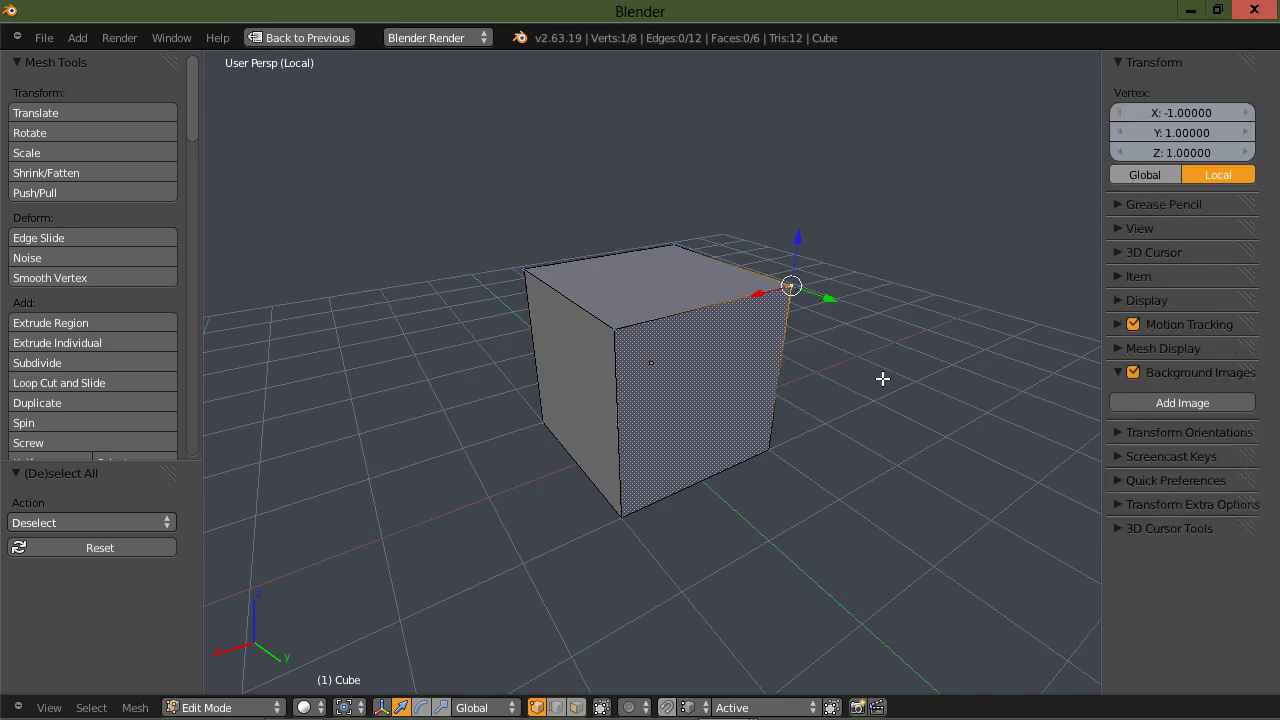
pyautogui.press('a')
pyautogui.rightClick(789, 285)
pyautogui.press('a')
pyautogui.rightClick(788, 286)
pyautogui.press('a')
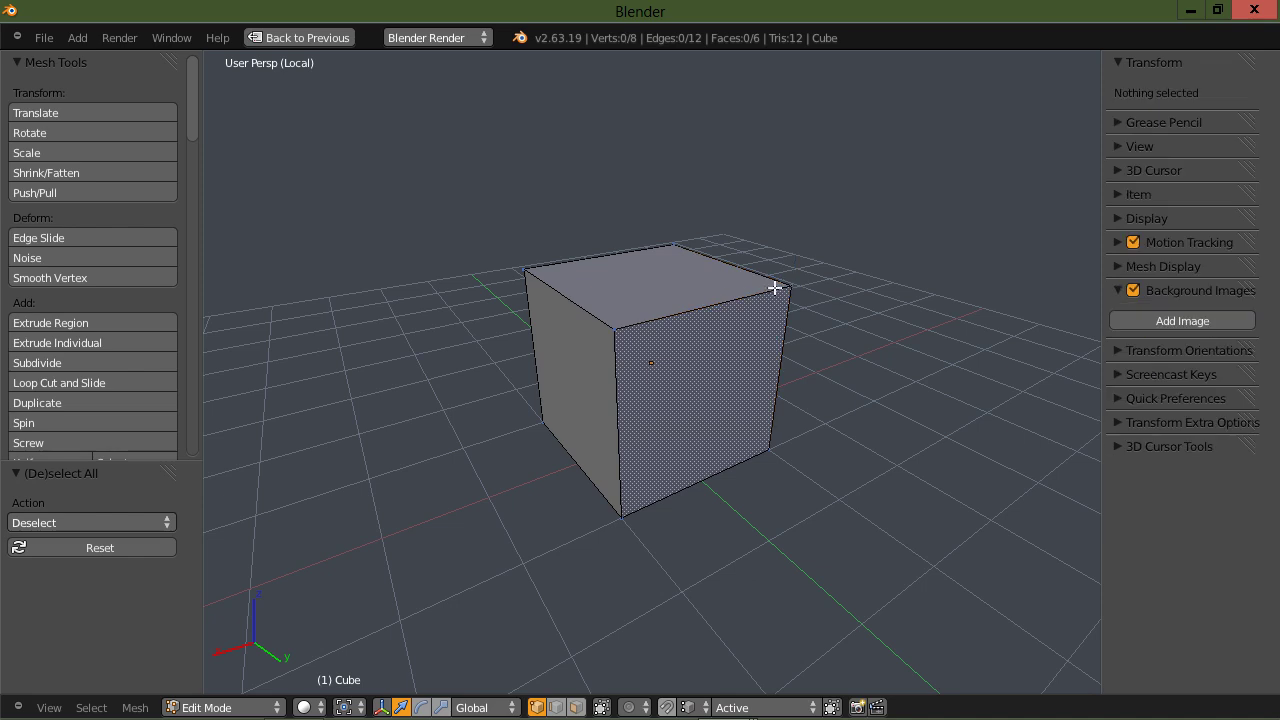
pyautogui.rightClick(790, 288)
pyautogui.press('a')
pyautogui.hotkey('alt', 'Tab')
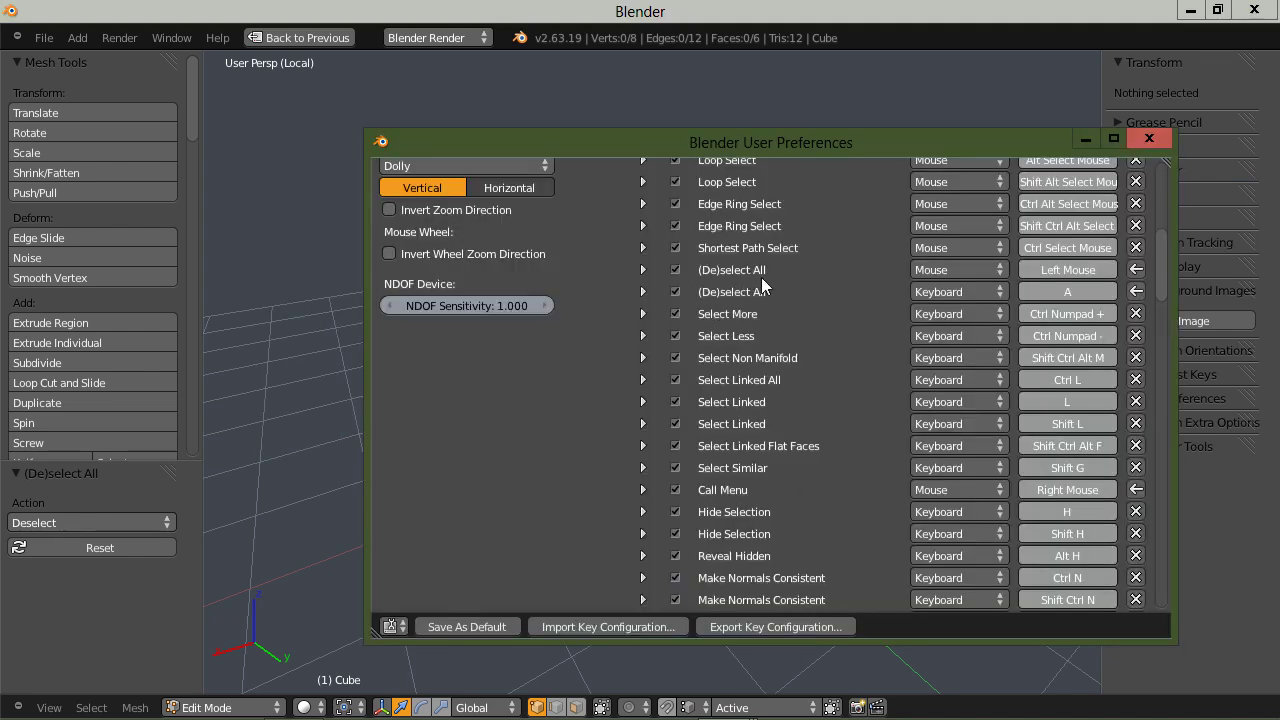
# Confirm the Mesh Left Mouse (De)select All binding is set to Deselect, then close User Preferences
pyautogui.scroll(1, 837, 278)
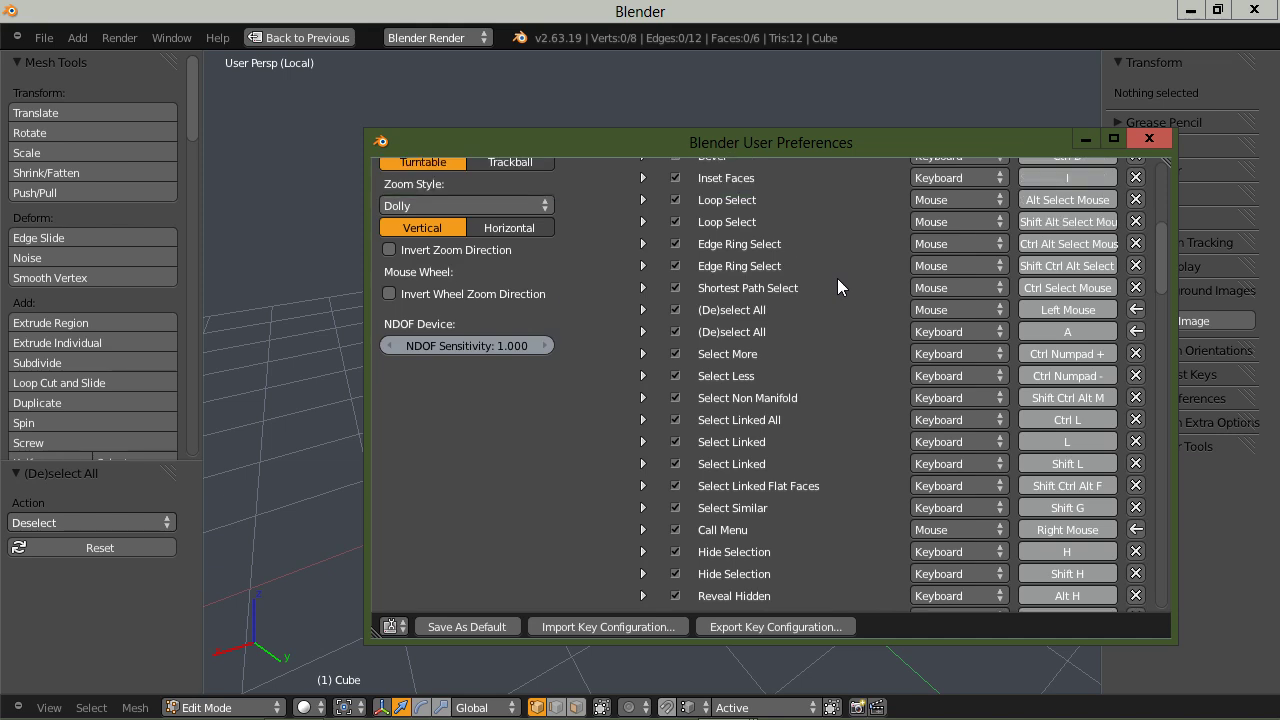
pyautogui.scroll(3, 837, 278)
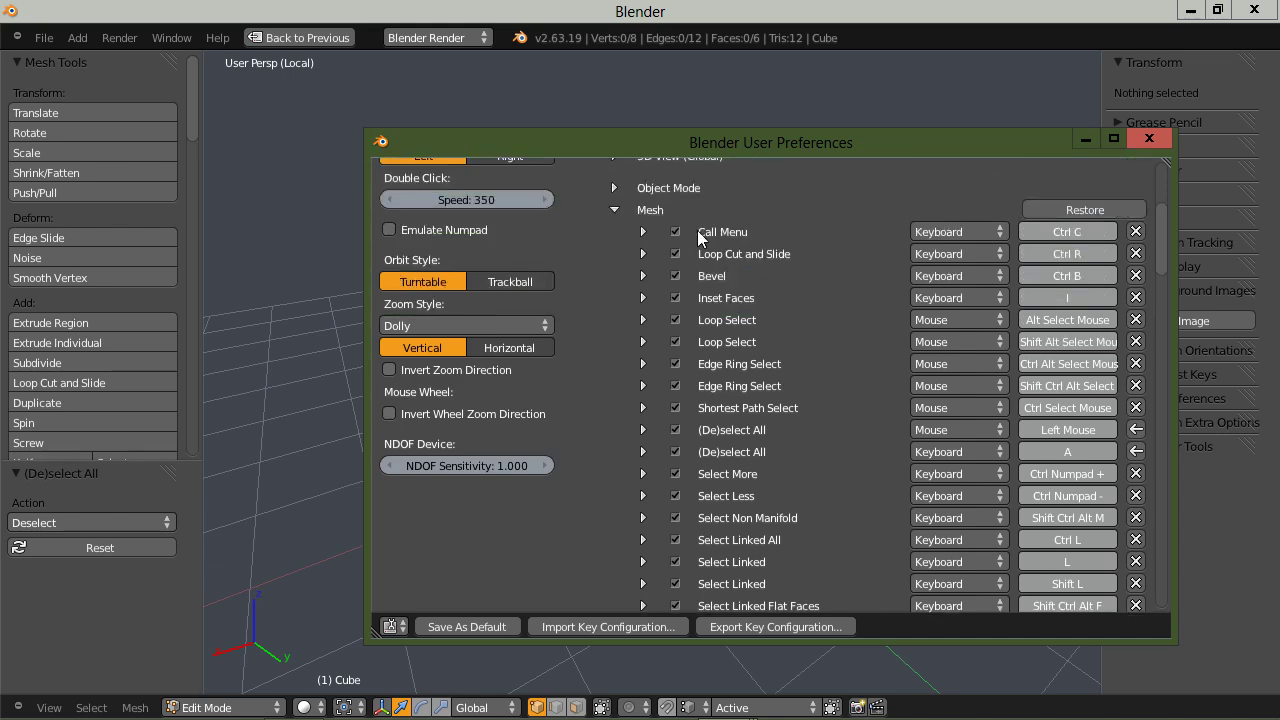
pyautogui.scroll(-2, 809, 327)
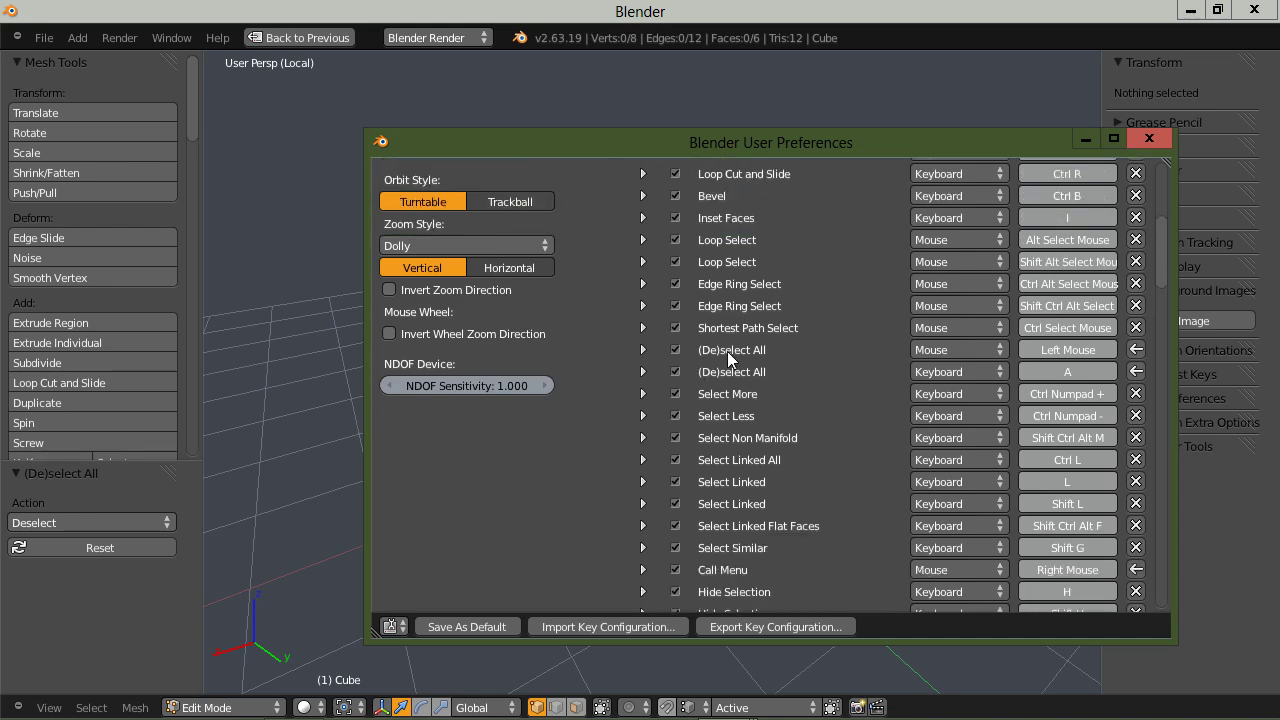
pyautogui.click(644, 349)
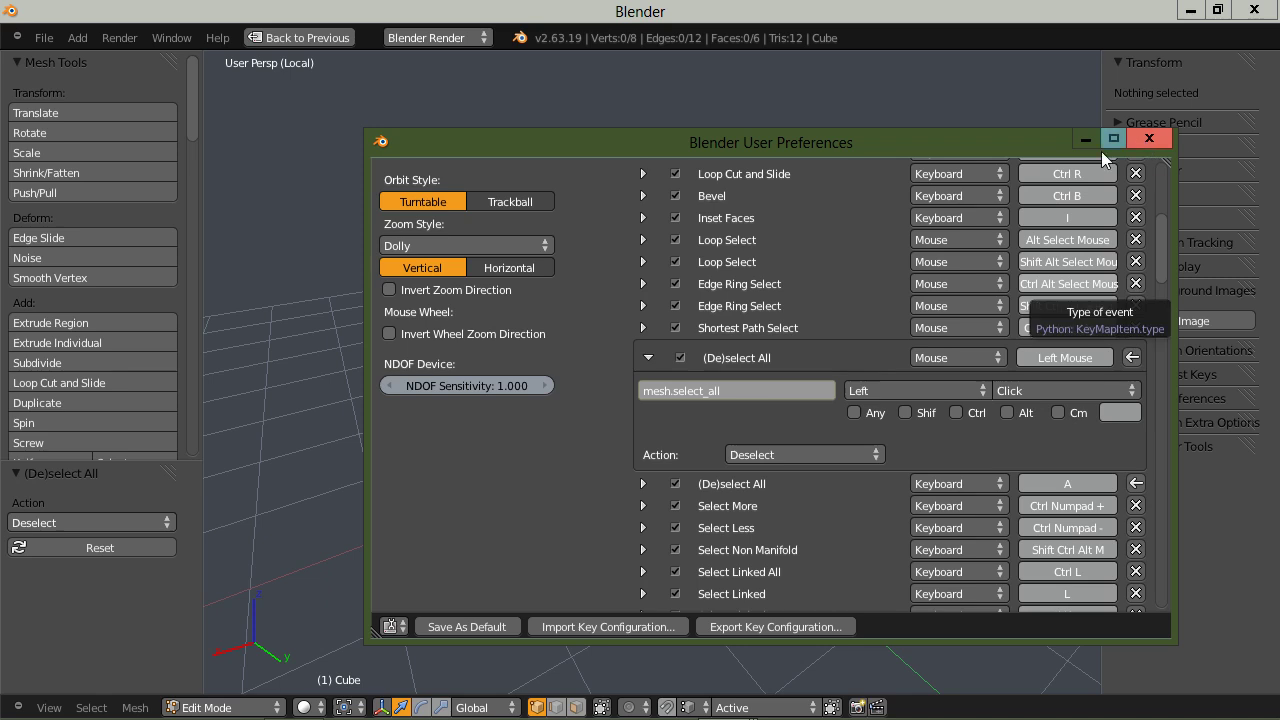
pyautogui.click(1149, 139)
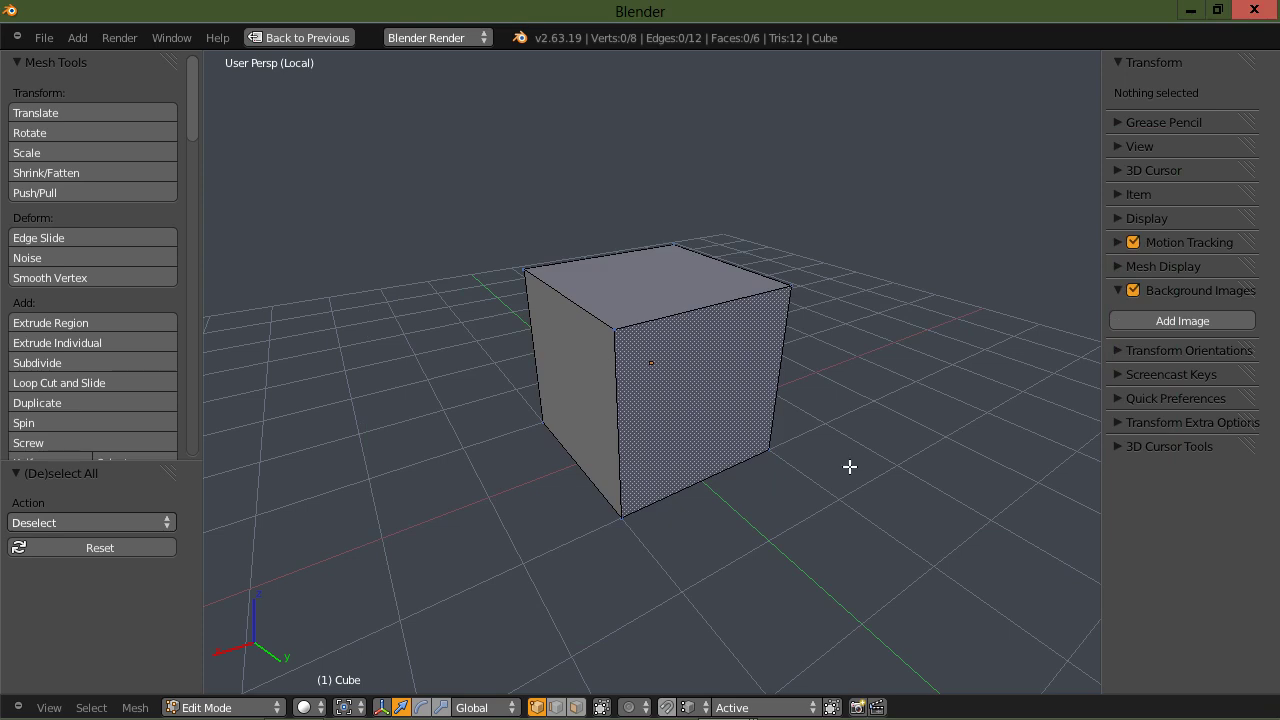
# Switch the cube to face select mode, select and deselect all with A, then return to User Preferences
pyautogui.hotkey('ctrl', 'Tab')
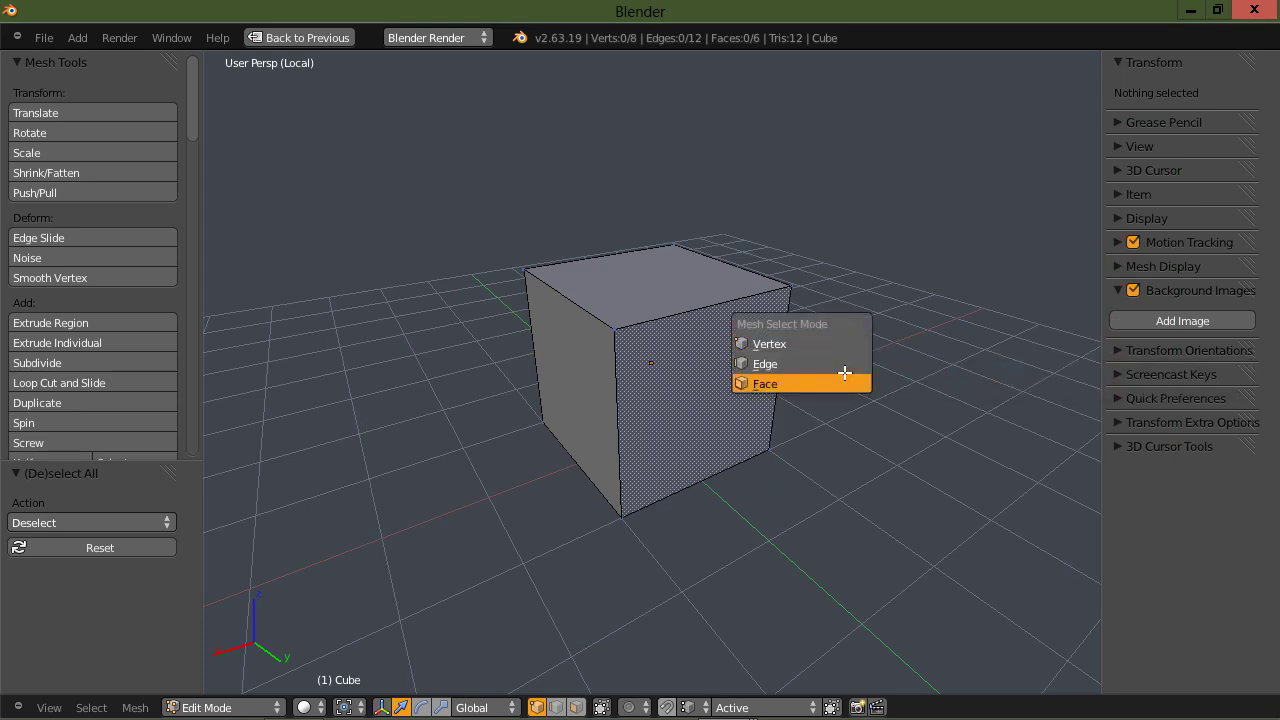
pyautogui.click(847, 383)
pyautogui.press('a')
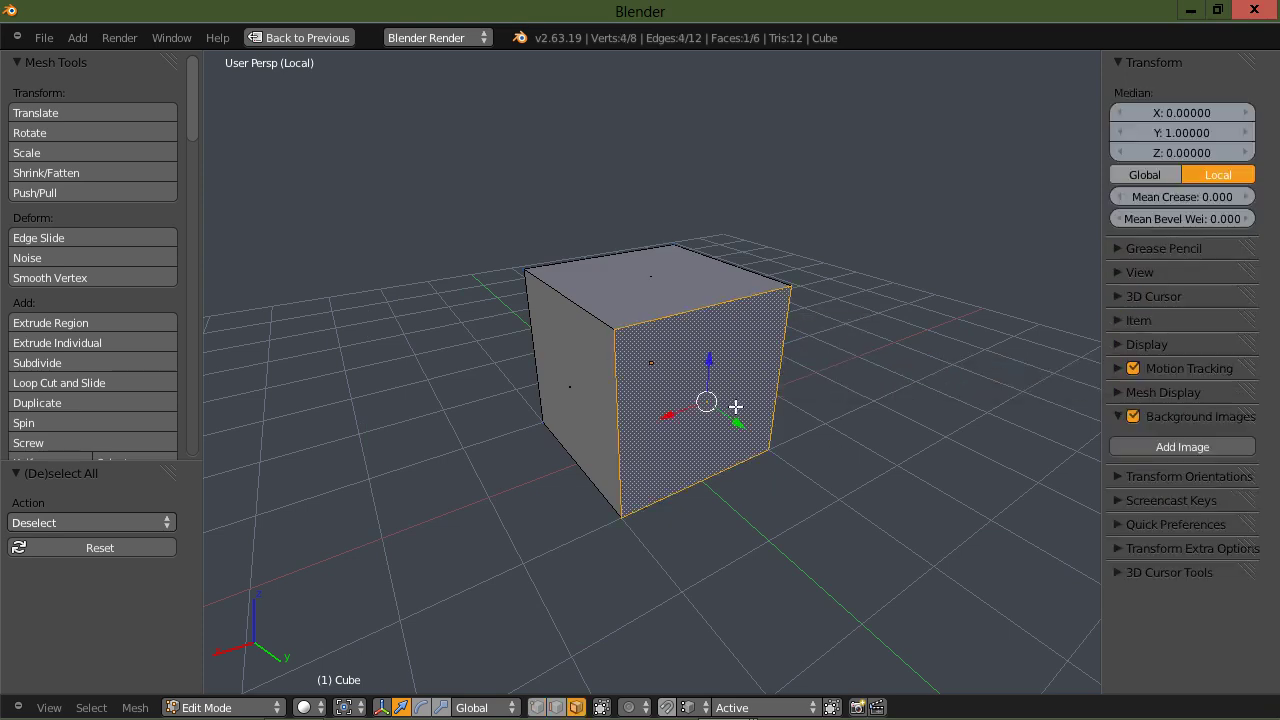
pyautogui.press('a')
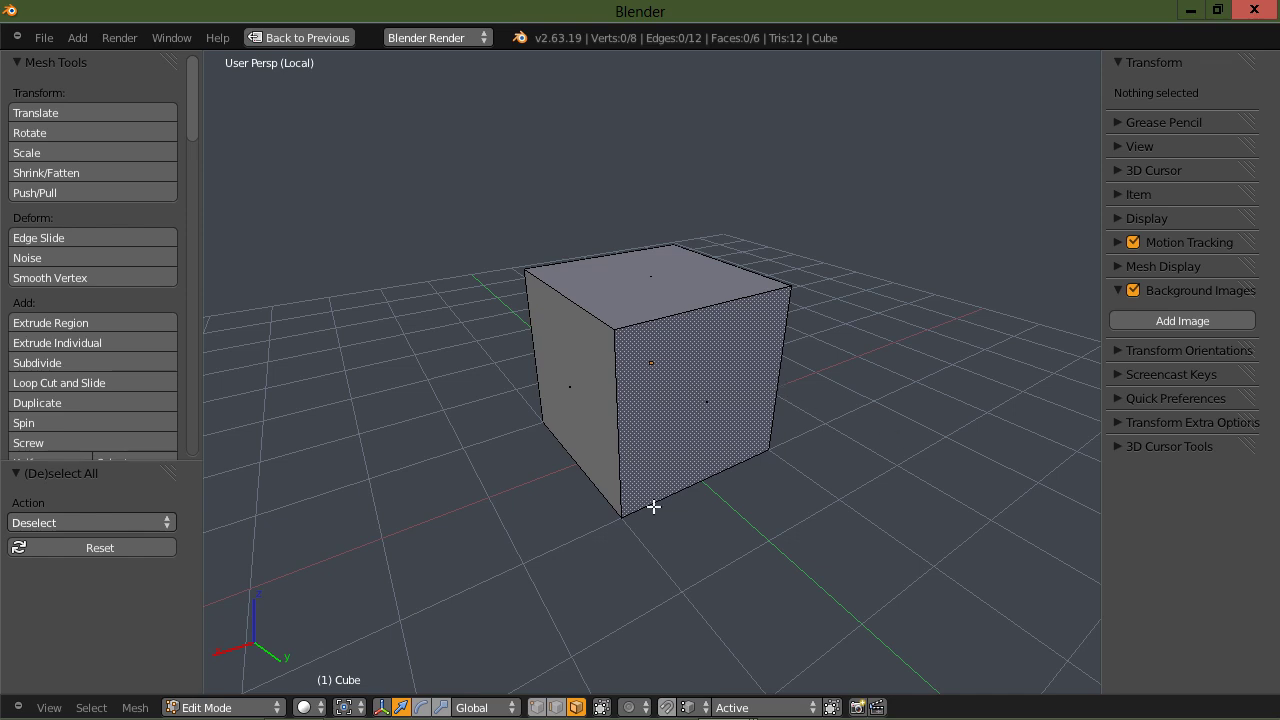
pyautogui.hotkey('alt', 'Tab')
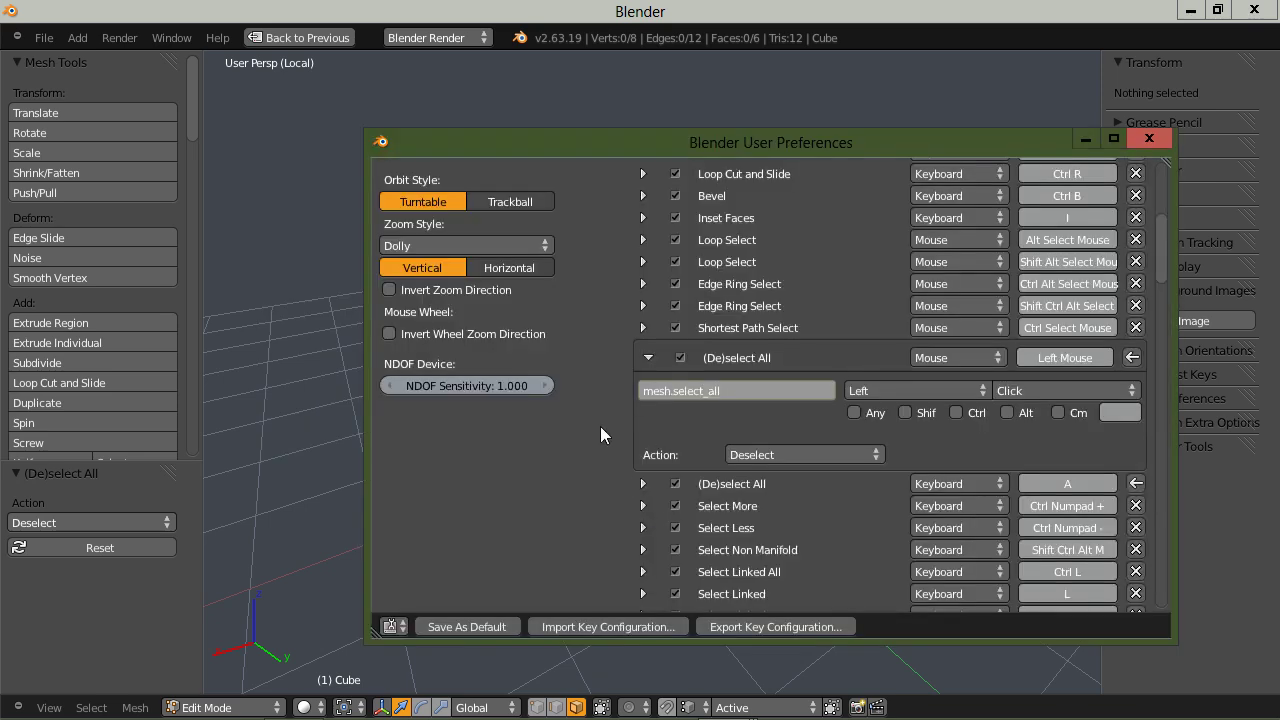
# Collapse the (De)select All binding and the Mesh and 3D View keymap sections
pyautogui.click(646, 358)
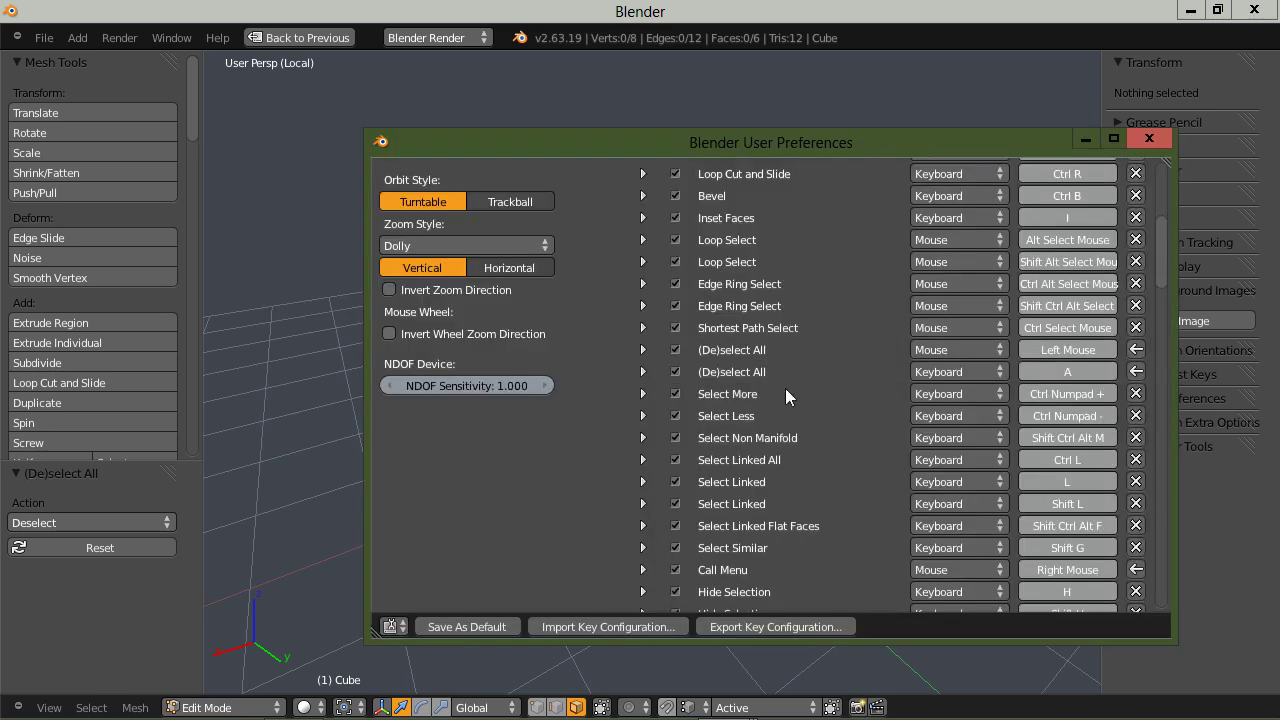
pyautogui.scroll(5, 785, 396)
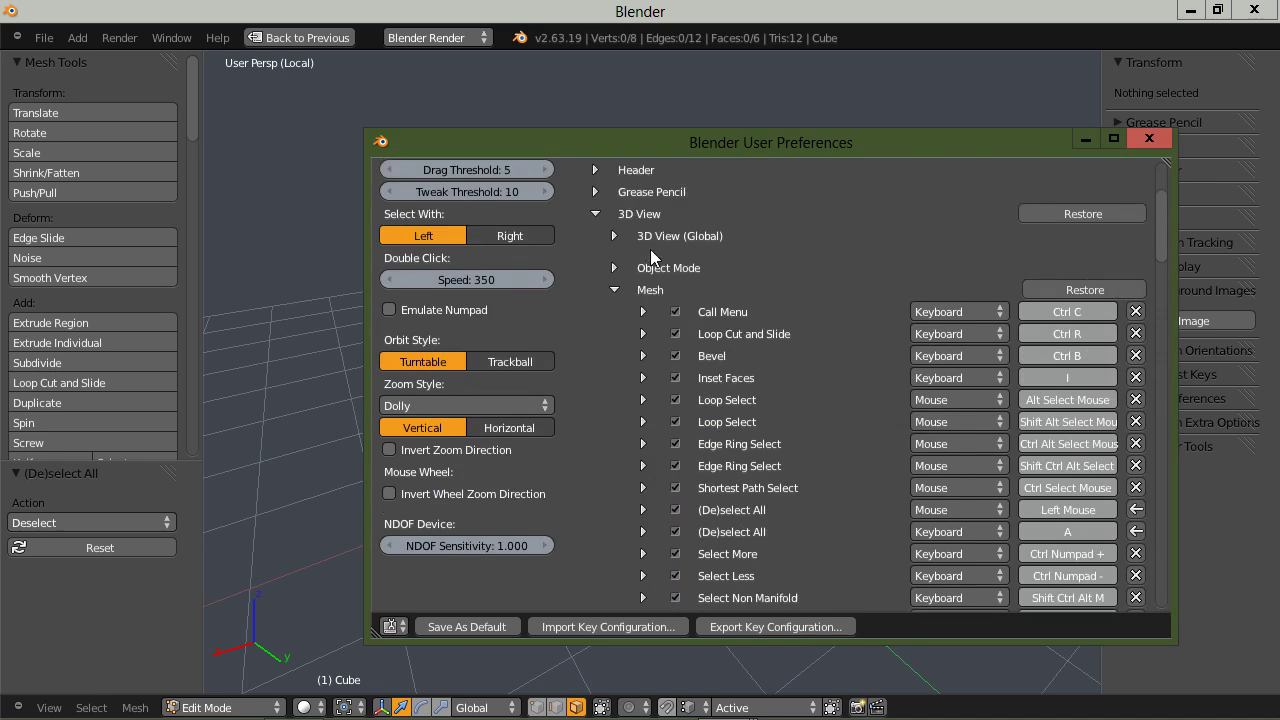
pyautogui.scroll(1, 651, 258)
pyautogui.click(614, 330)
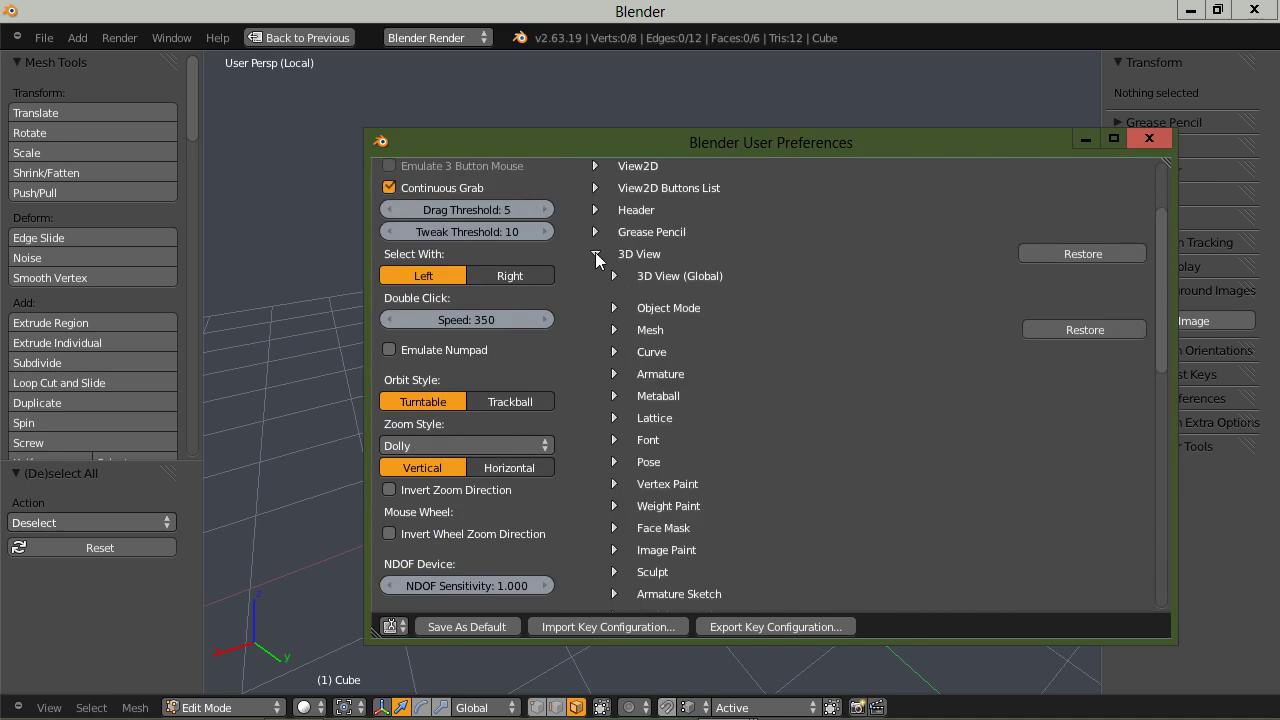
pyautogui.click(596, 255)
pyautogui.scroll(-2, 730, 407)
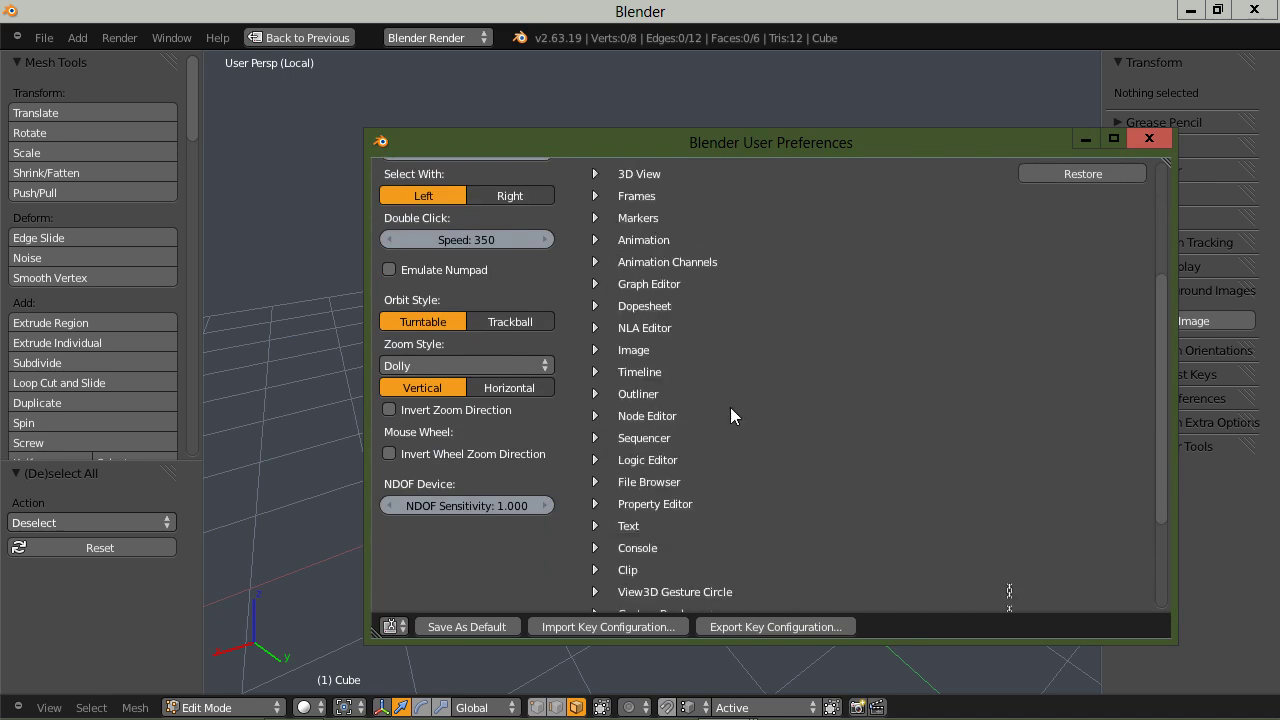
pyautogui.scroll(-1, 730, 408)
pyautogui.scroll(2, 730, 408)
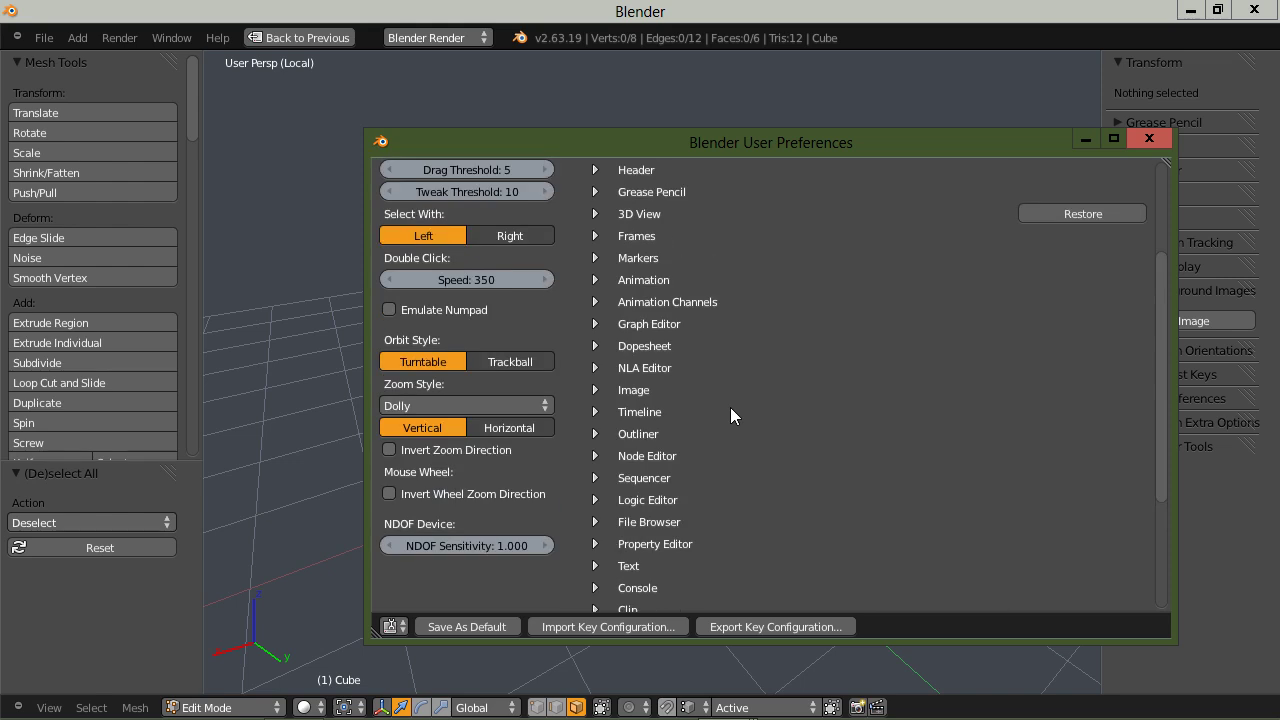
pyautogui.scroll(1, 730, 407)
pyautogui.scroll(3, 730, 407)
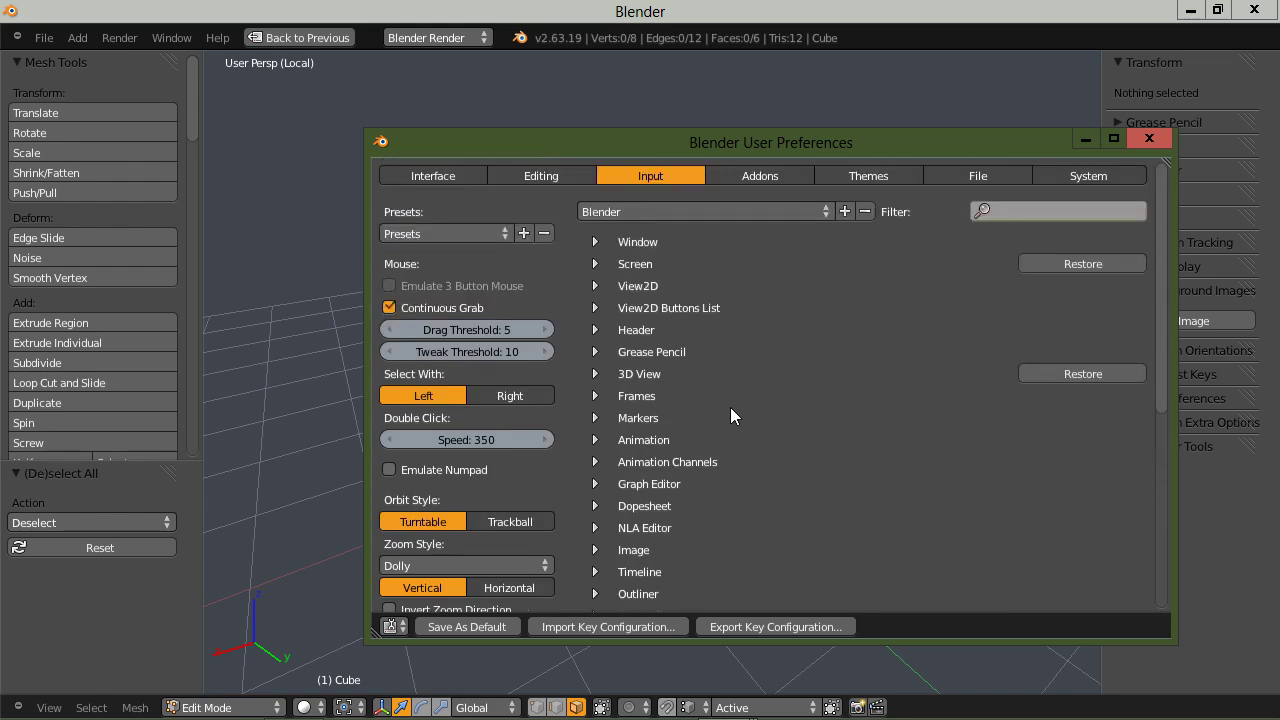
# Expand 3D View > 3D View (Global) and scroll down to the Border Select binding
pyautogui.click(596, 374)
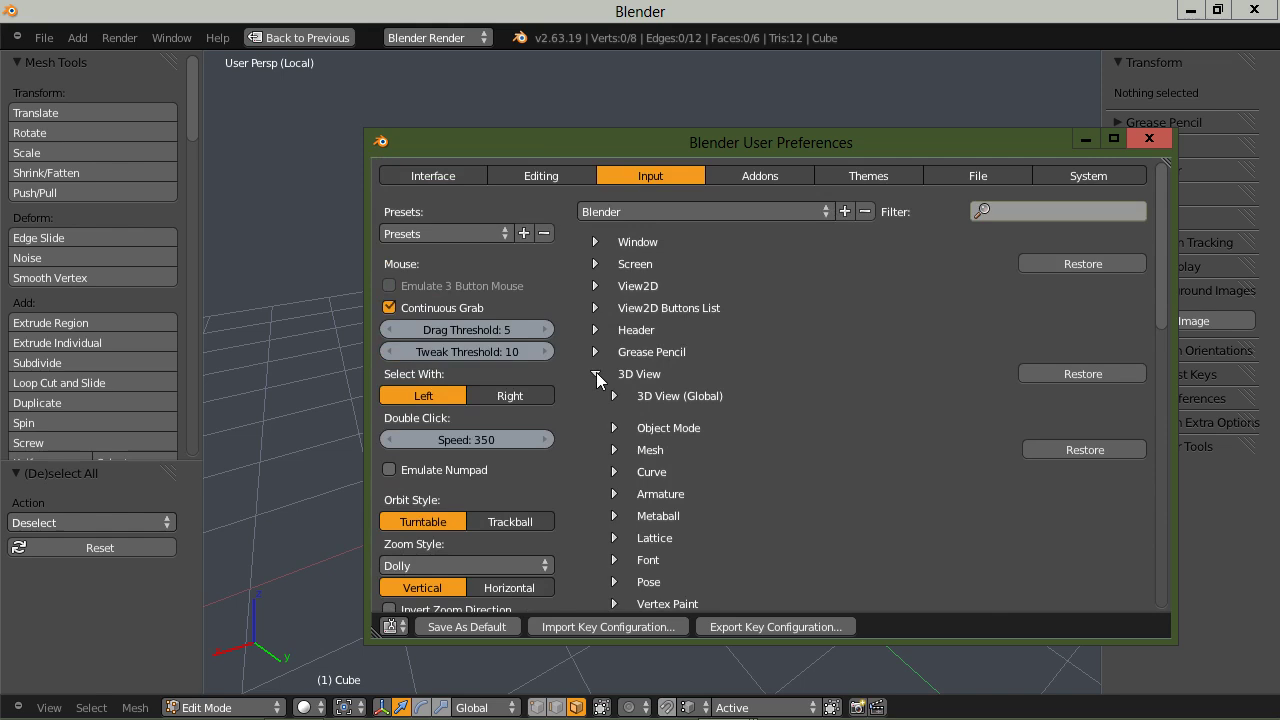
pyautogui.click(612, 396)
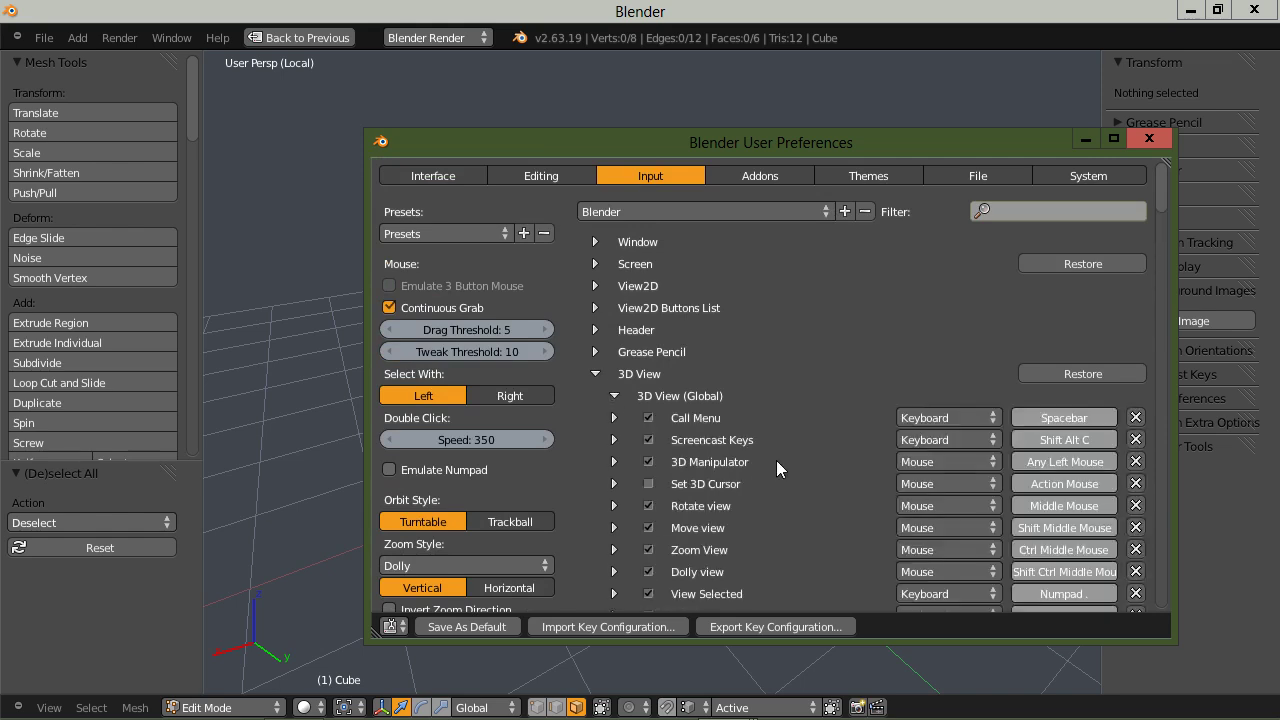
pyautogui.scroll(-4, 776, 460)
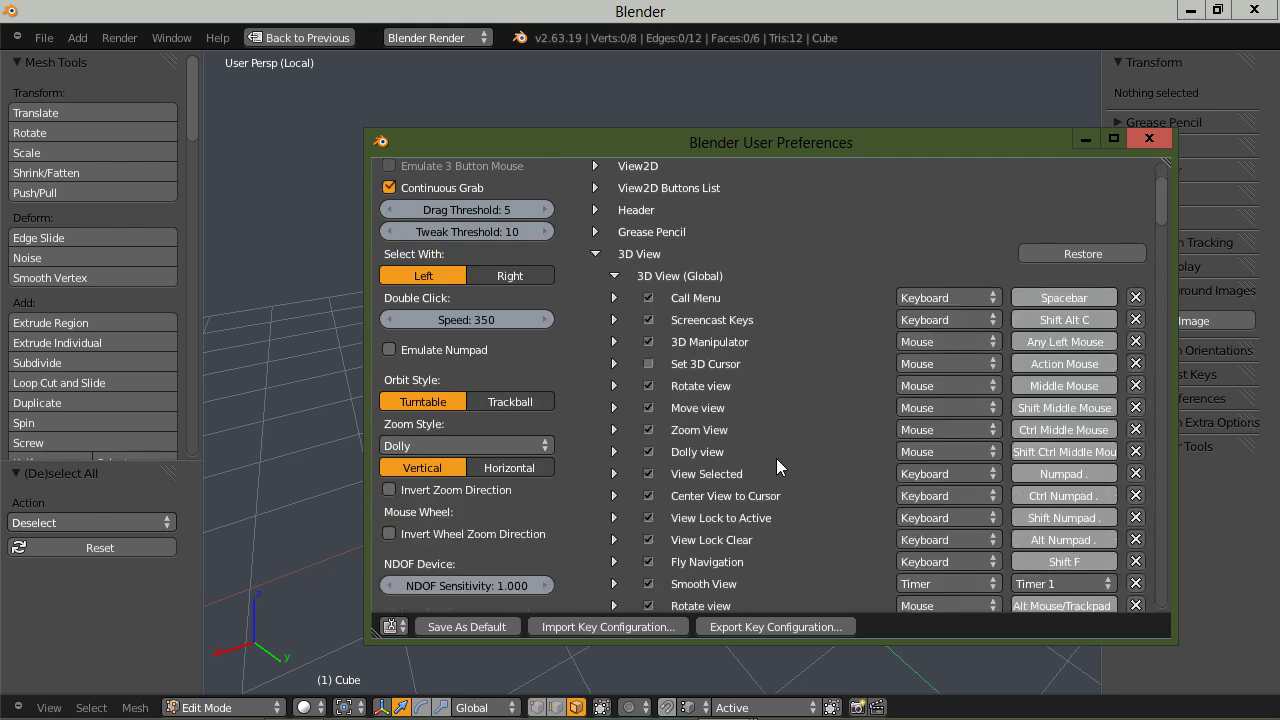
pyautogui.scroll(-7, 775, 456)
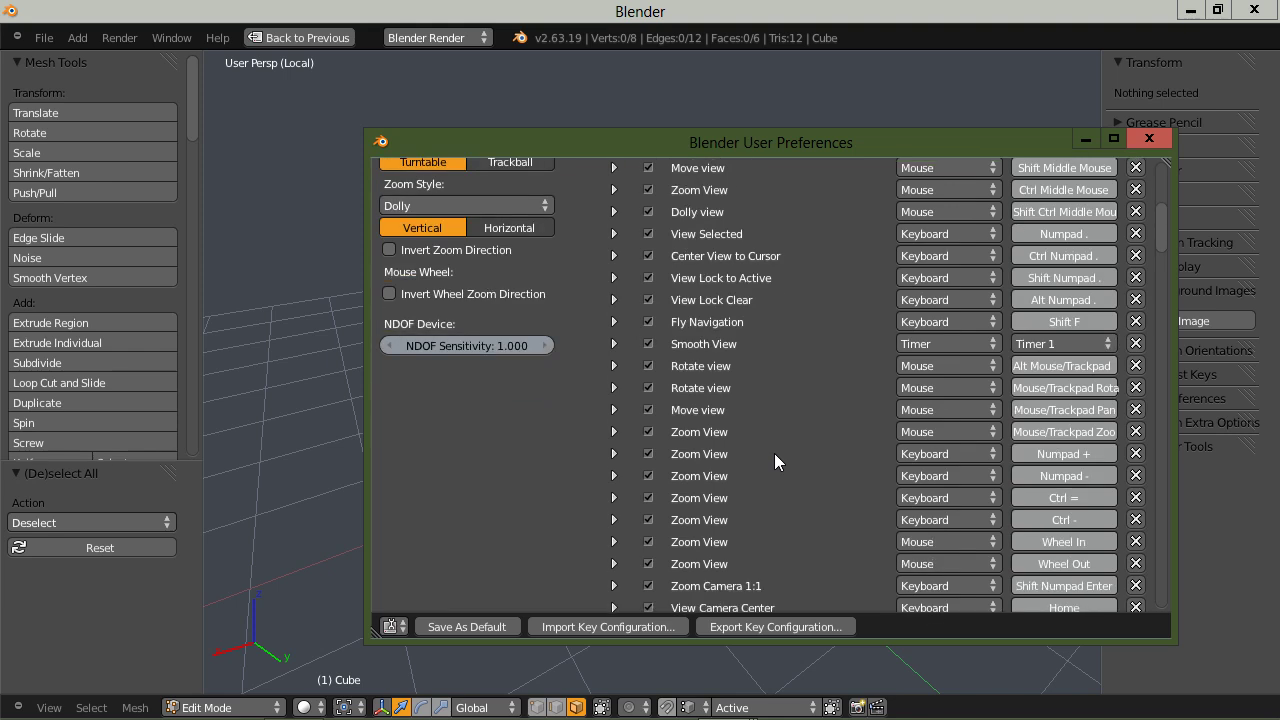
pyautogui.scroll(-6, 773, 452)
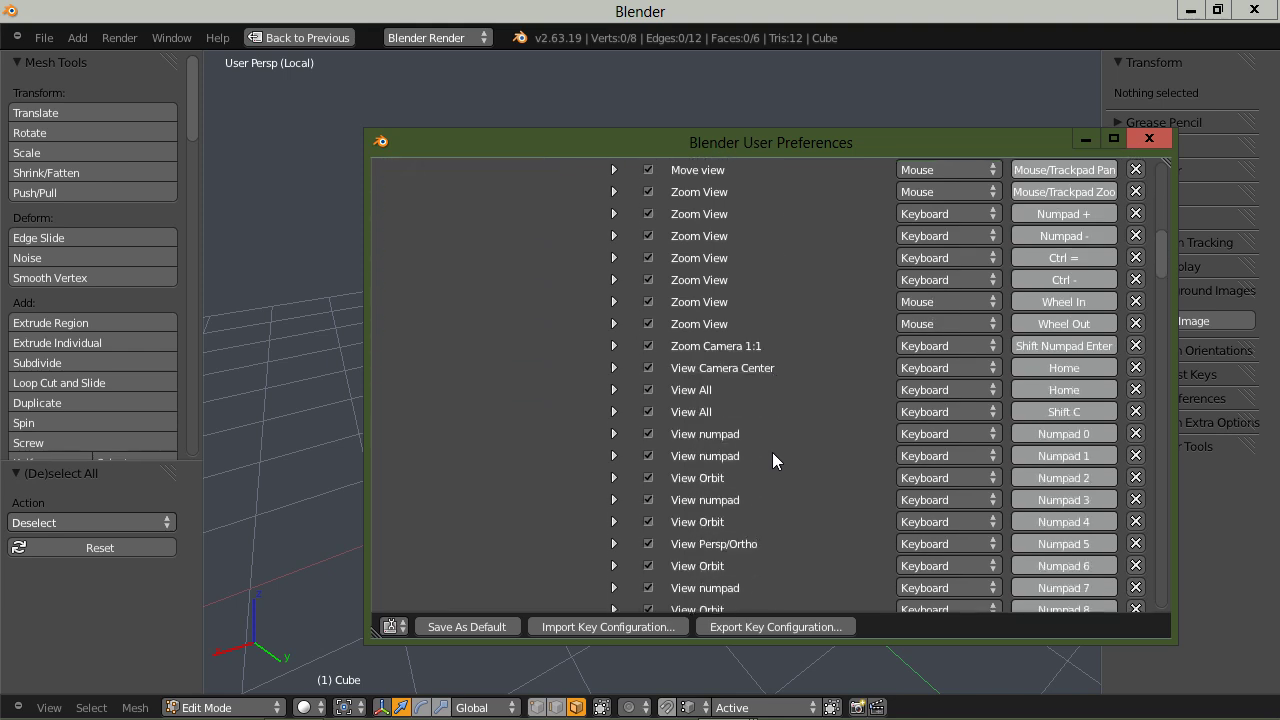
pyautogui.scroll(-7, 772, 452)
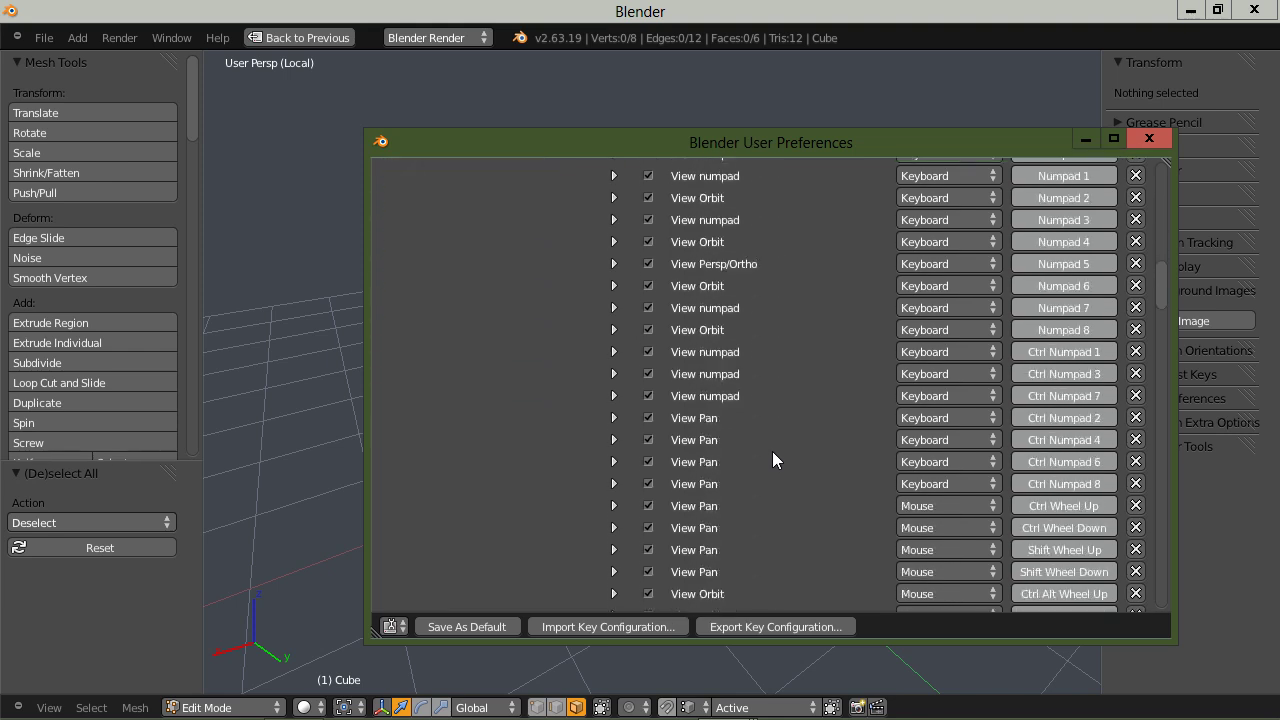
pyautogui.scroll(-7, 772, 451)
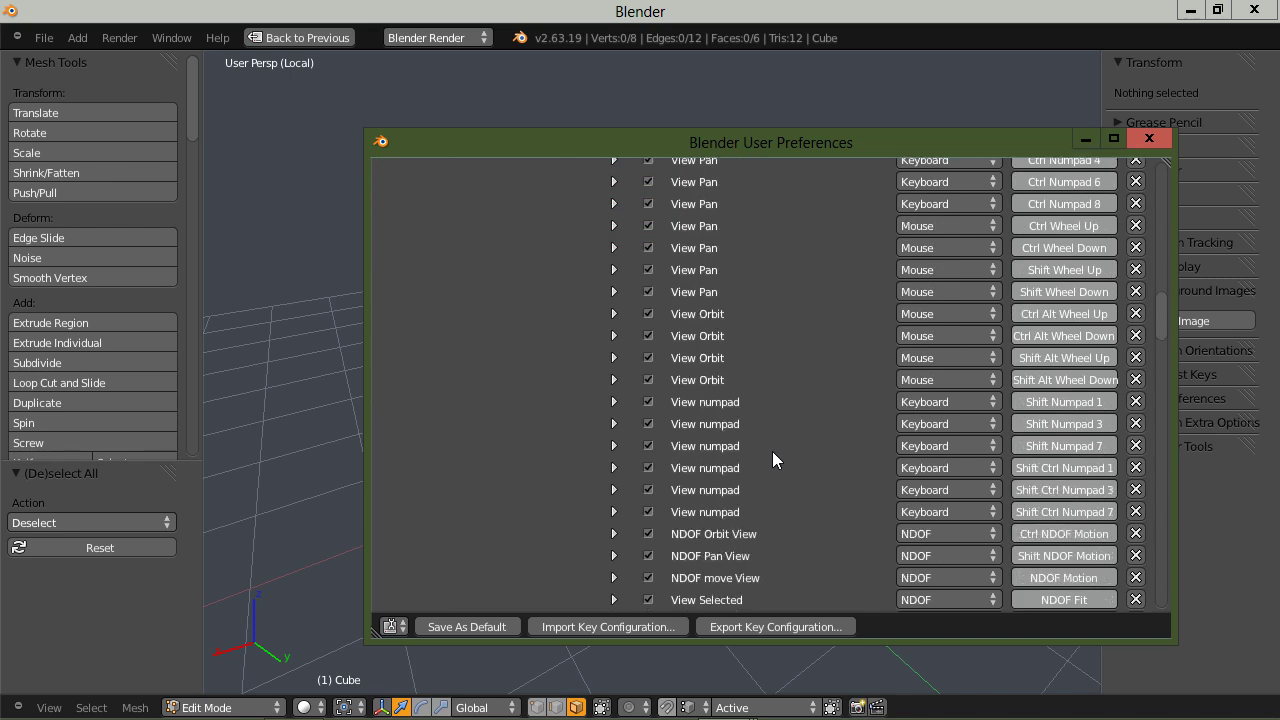
pyautogui.scroll(-7, 772, 458)
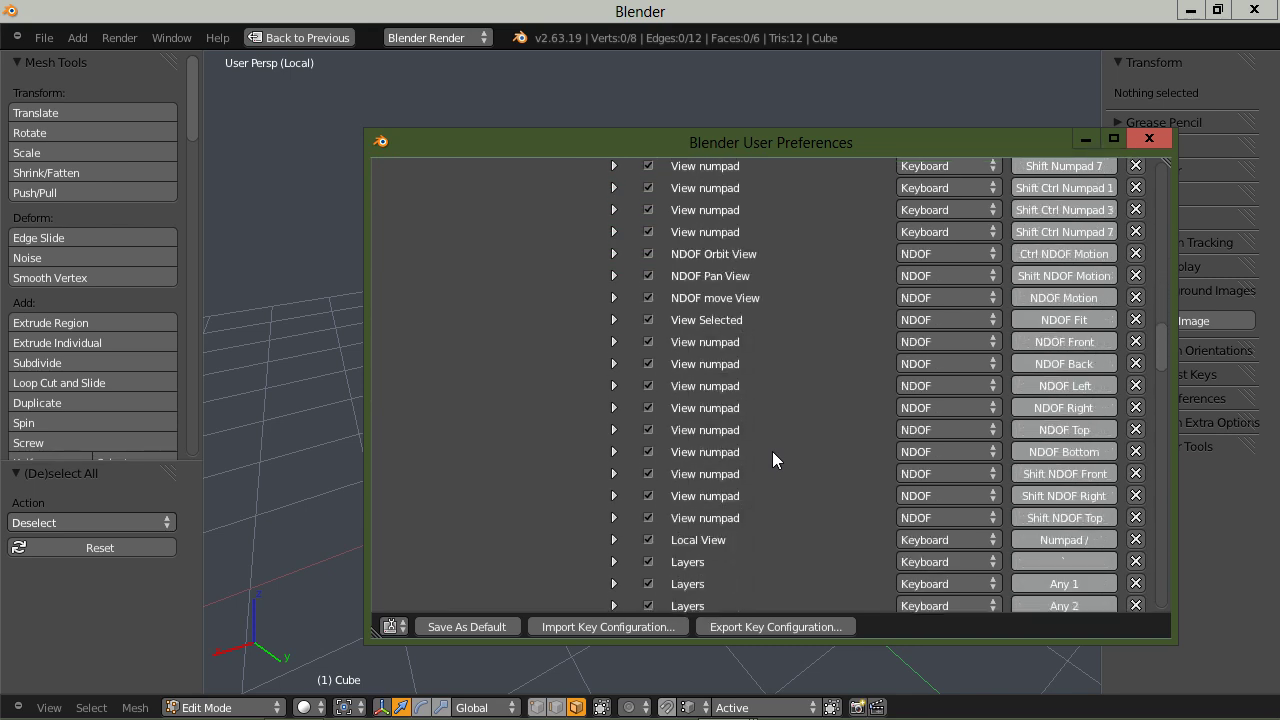
pyautogui.scroll(-3, 772, 459)
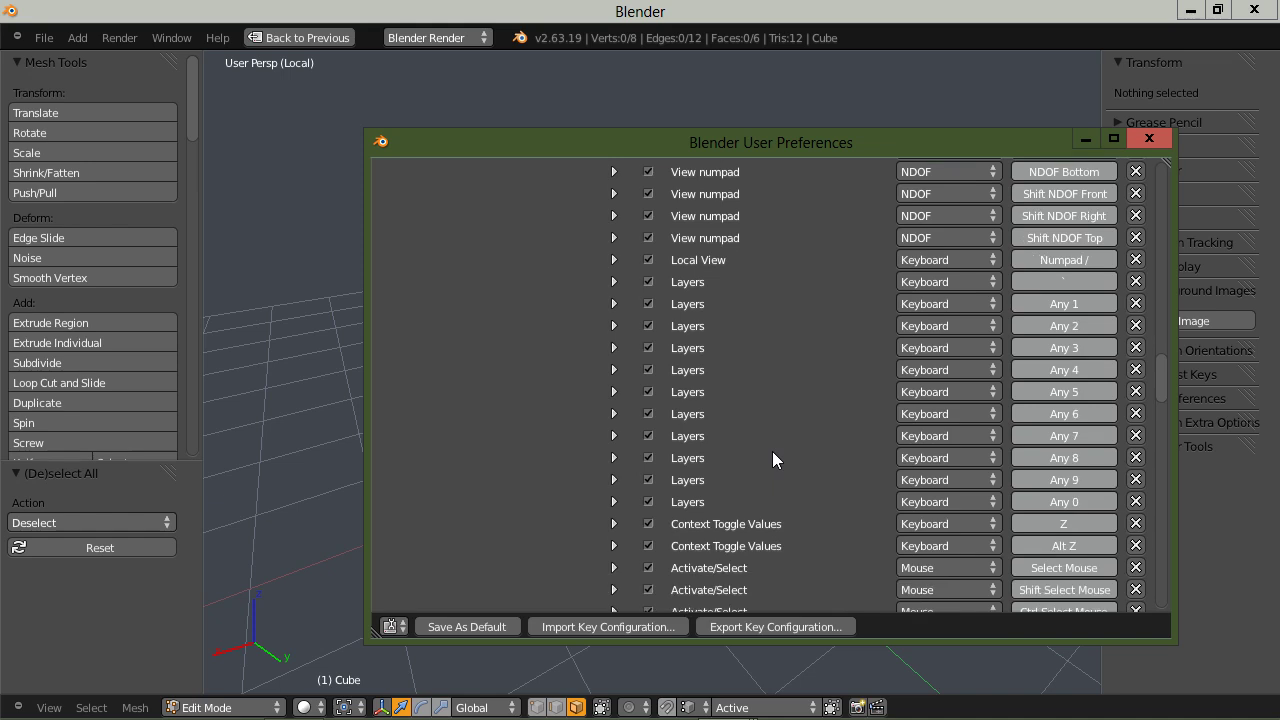
pyautogui.scroll(-6, 772, 451)
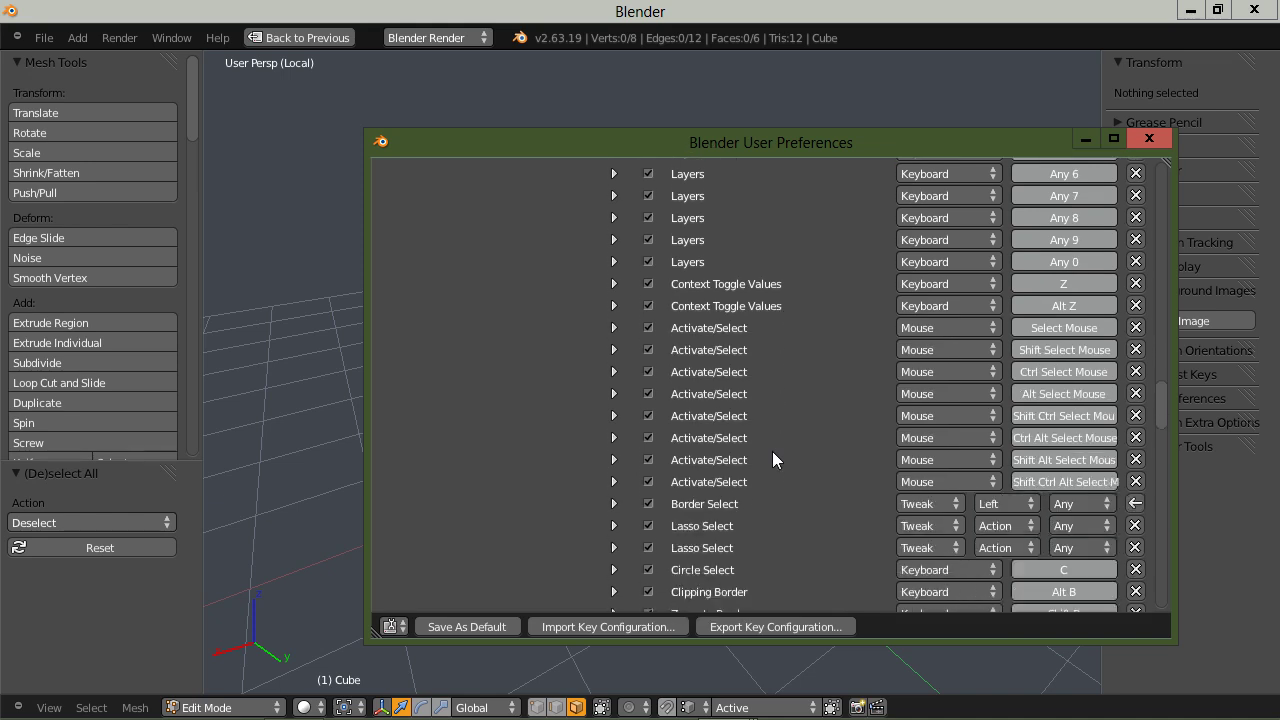
pyautogui.scroll(-1, 772, 459)
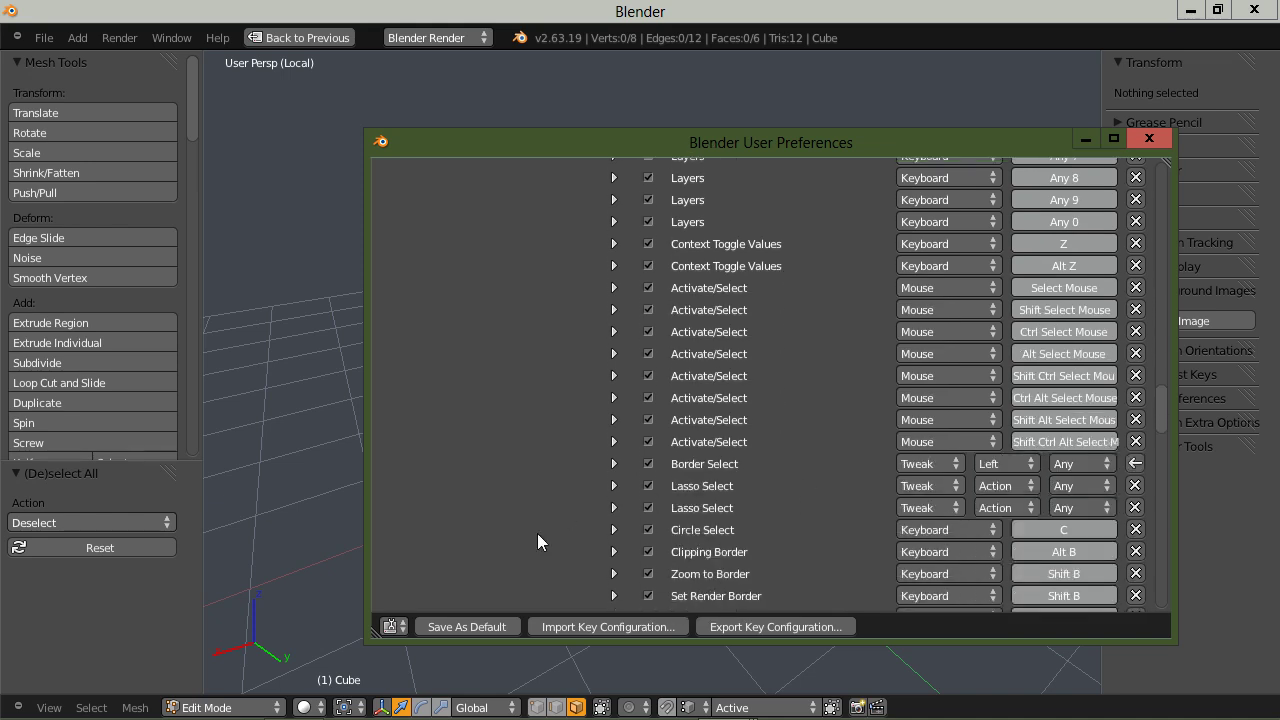
# Verify Border Select uses a Ctrl + left-button tweak, then fold its details back up
pyautogui.click(613, 464)
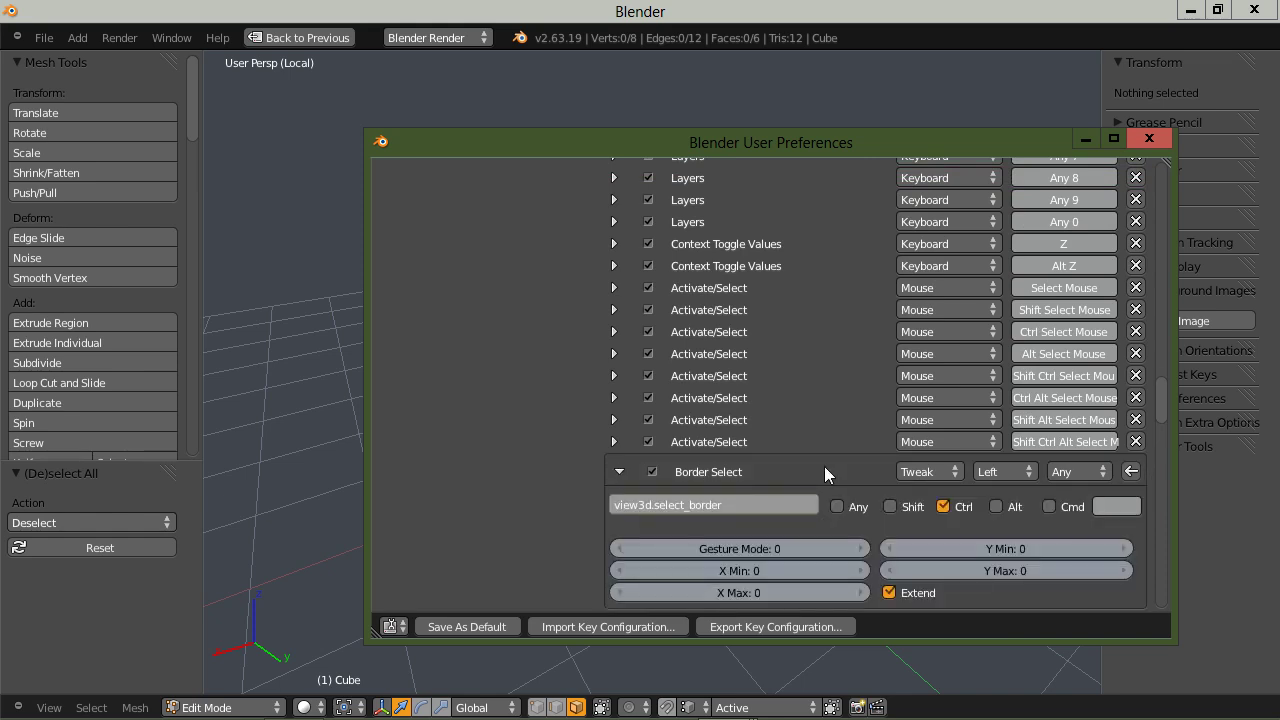
pyautogui.scroll(-1, 824, 466)
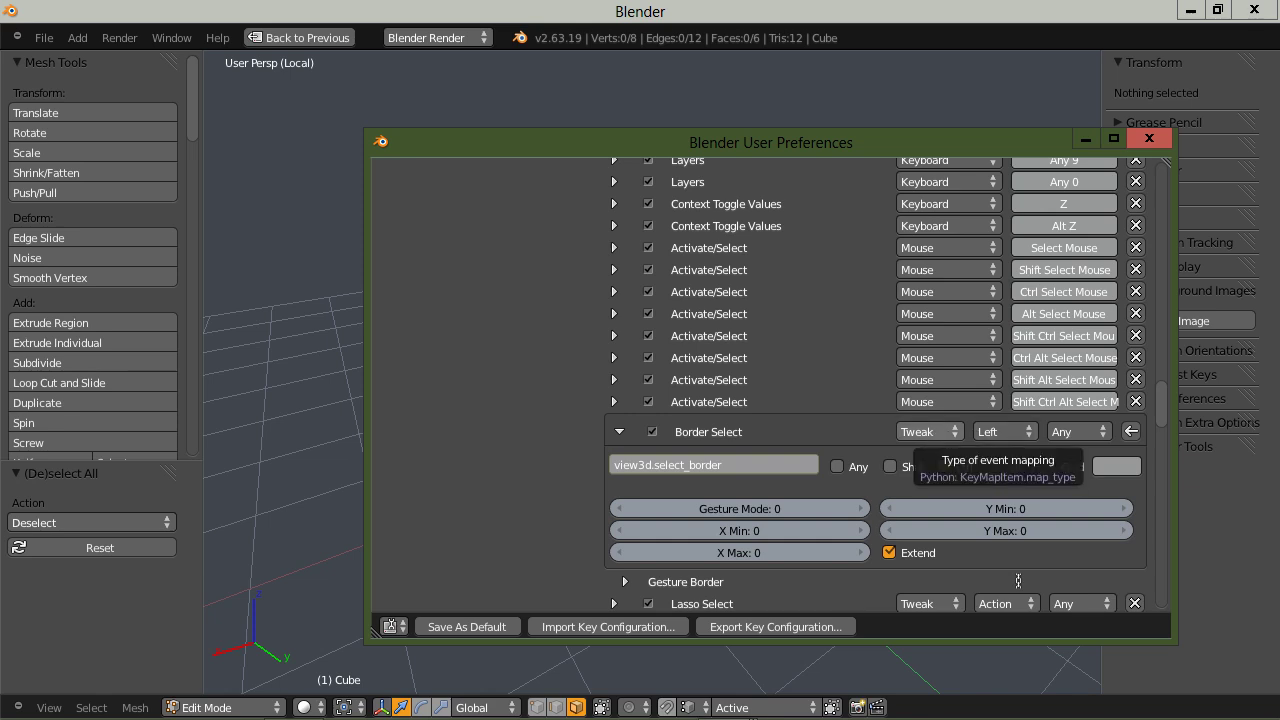
pyautogui.moveTo(945, 411)
pyautogui.mouseDown()
pyautogui.moveTo(842, 429)
pyautogui.moveTo(941, 463)
pyautogui.moveTo(1179, 471)
pyautogui.moveTo(1010, 403)
pyautogui.mouseUp()
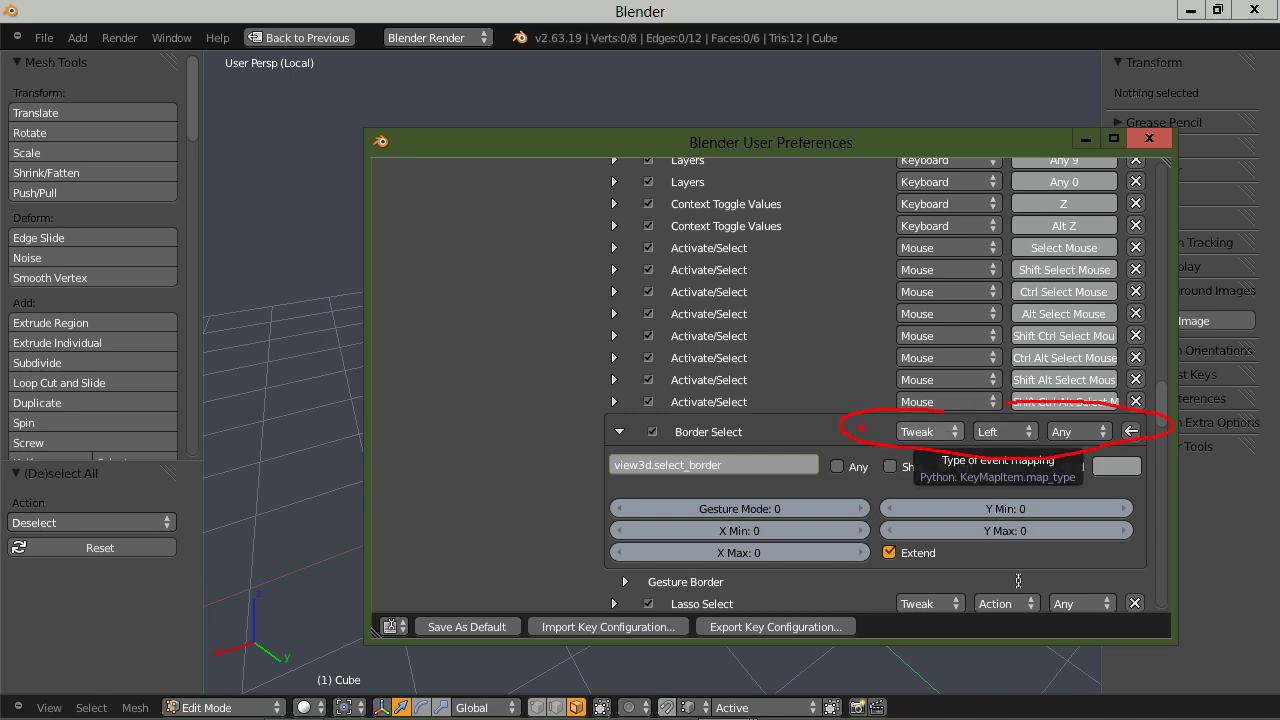
pyautogui.press('Escape')
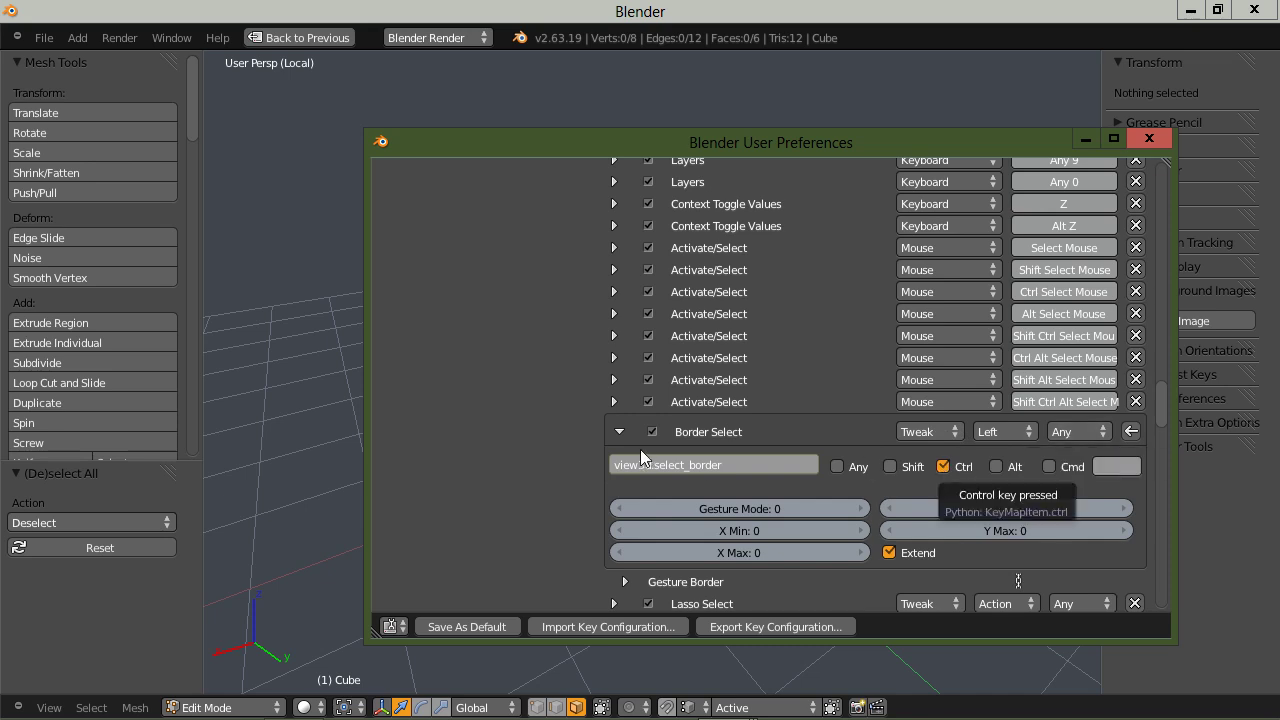
pyautogui.click(619, 431)
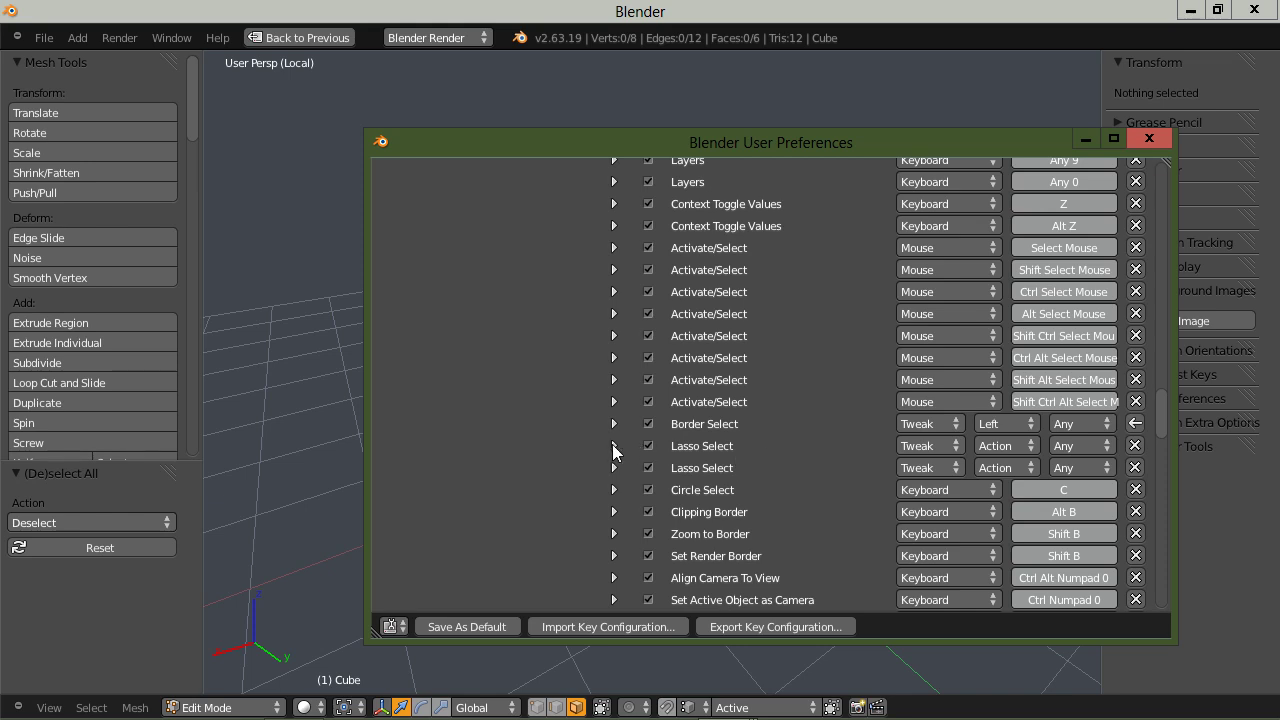
pyautogui.click(614, 446)
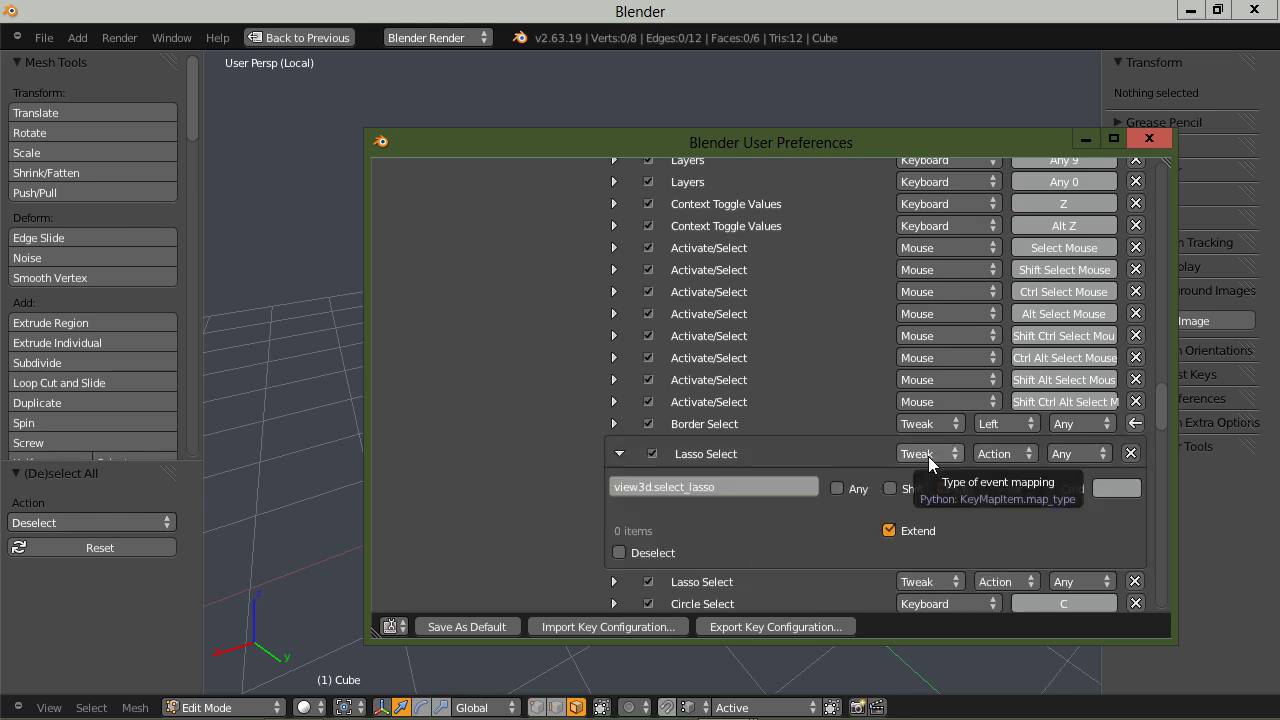
pyautogui.click(614, 423)
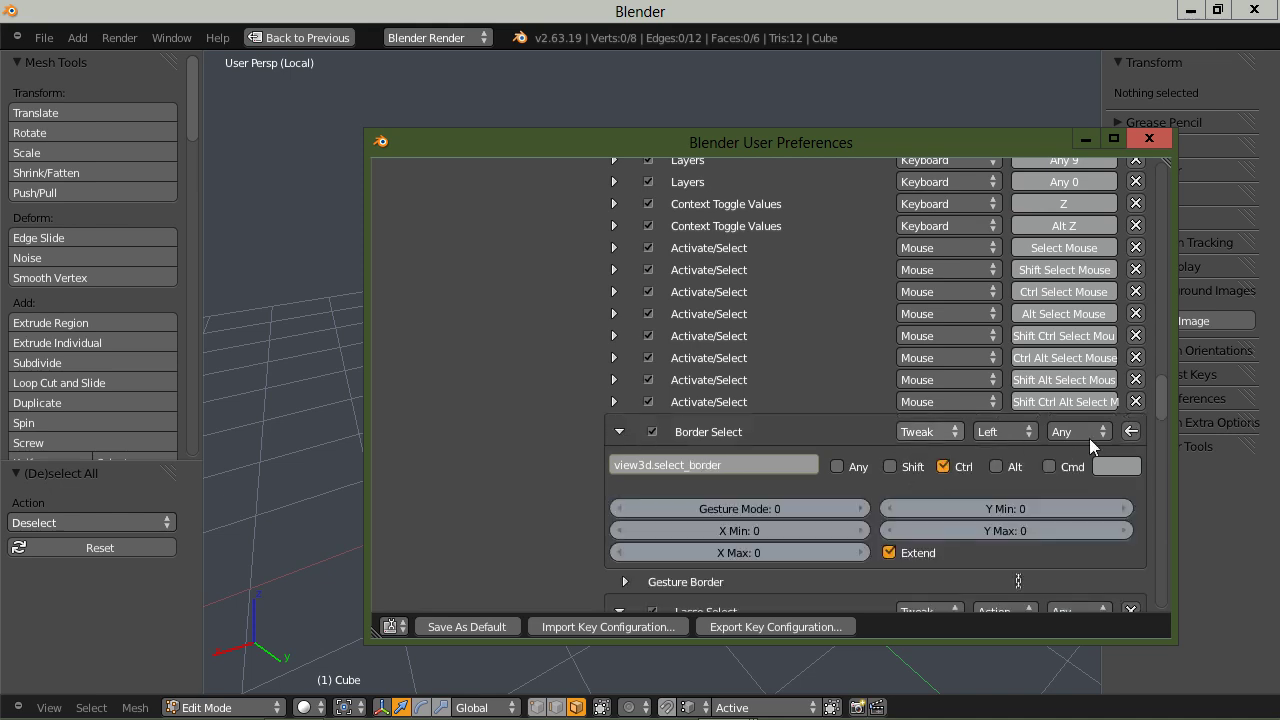
pyautogui.click(619, 431)
pyautogui.click(614, 445)
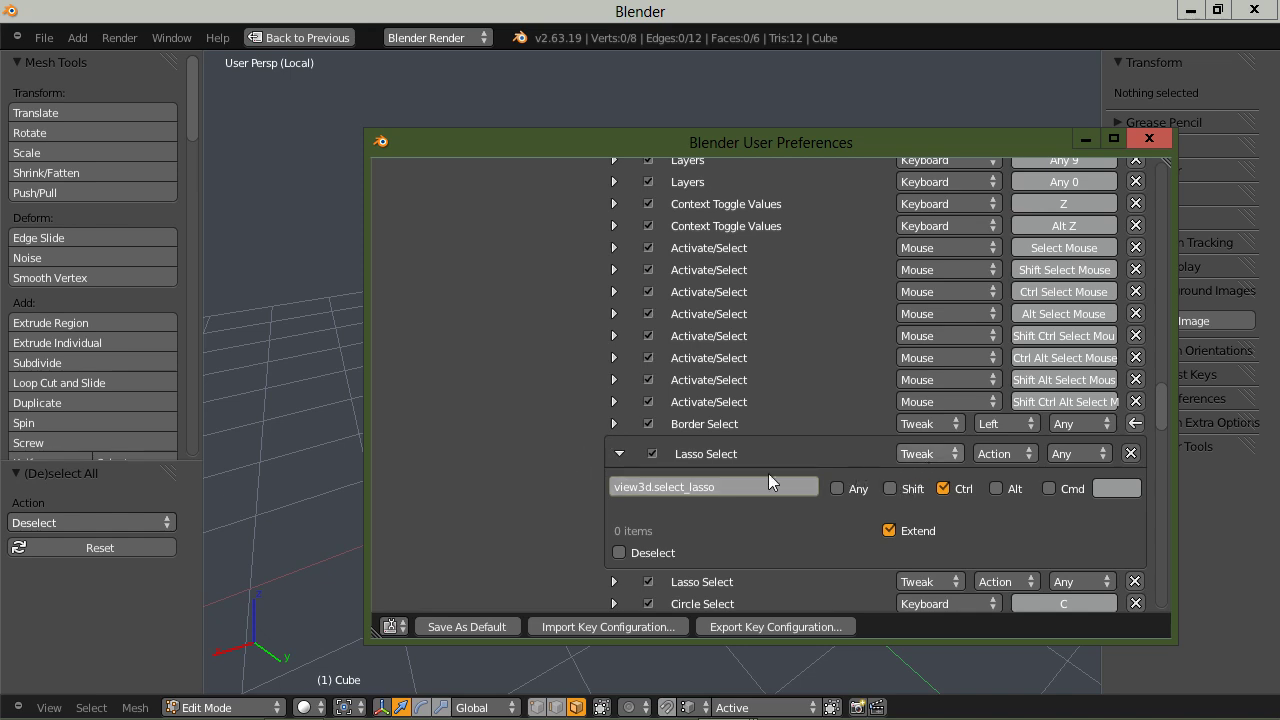
pyautogui.scroll(-1, 642, 468)
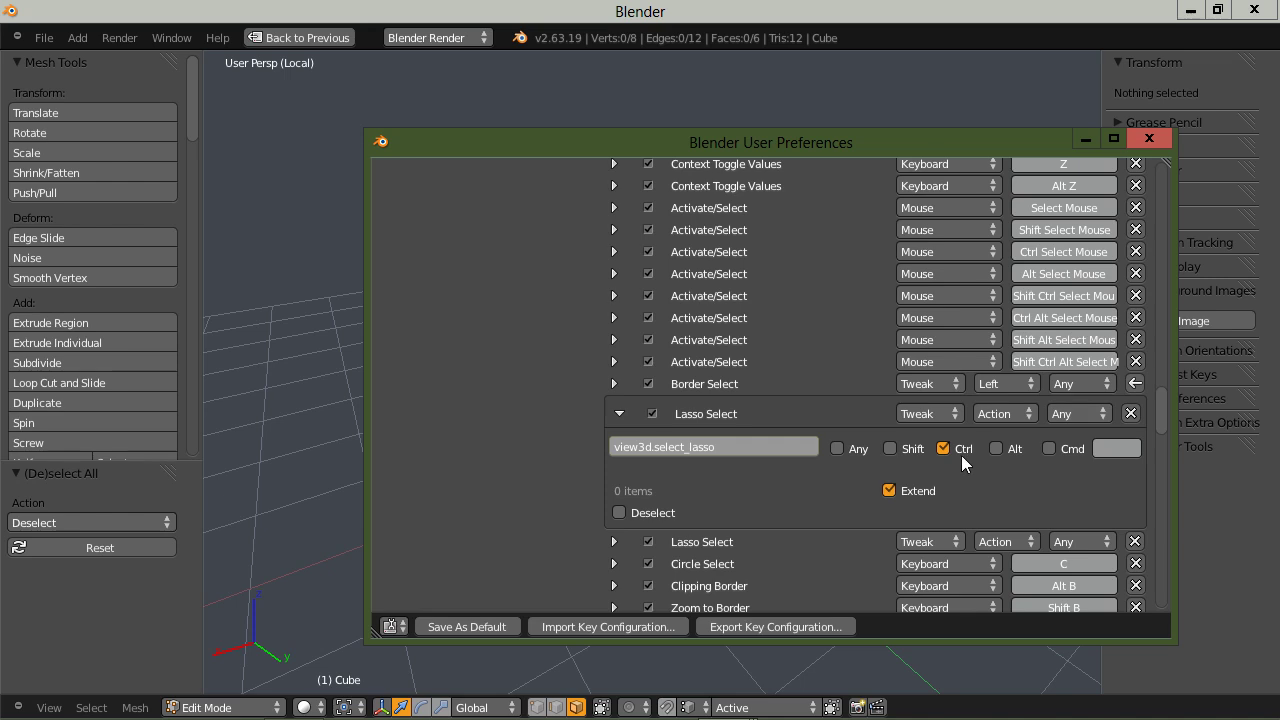
pyautogui.click(620, 414)
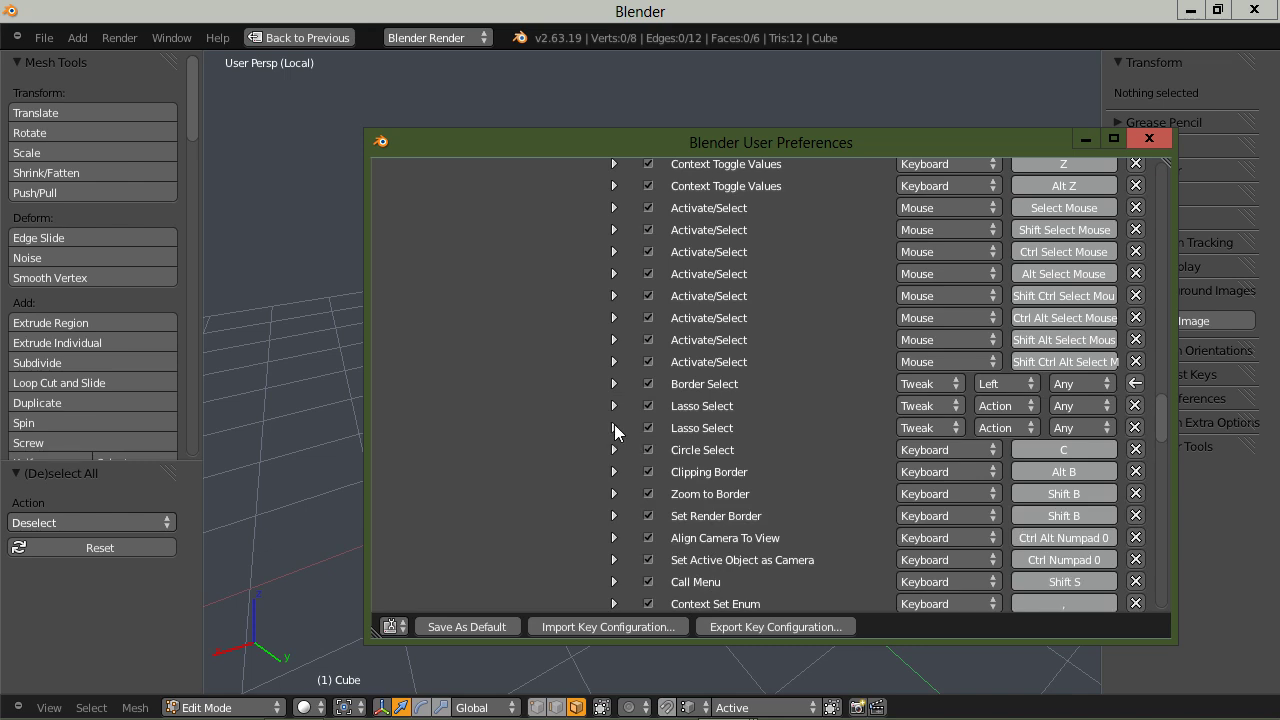
pyautogui.click(613, 427)
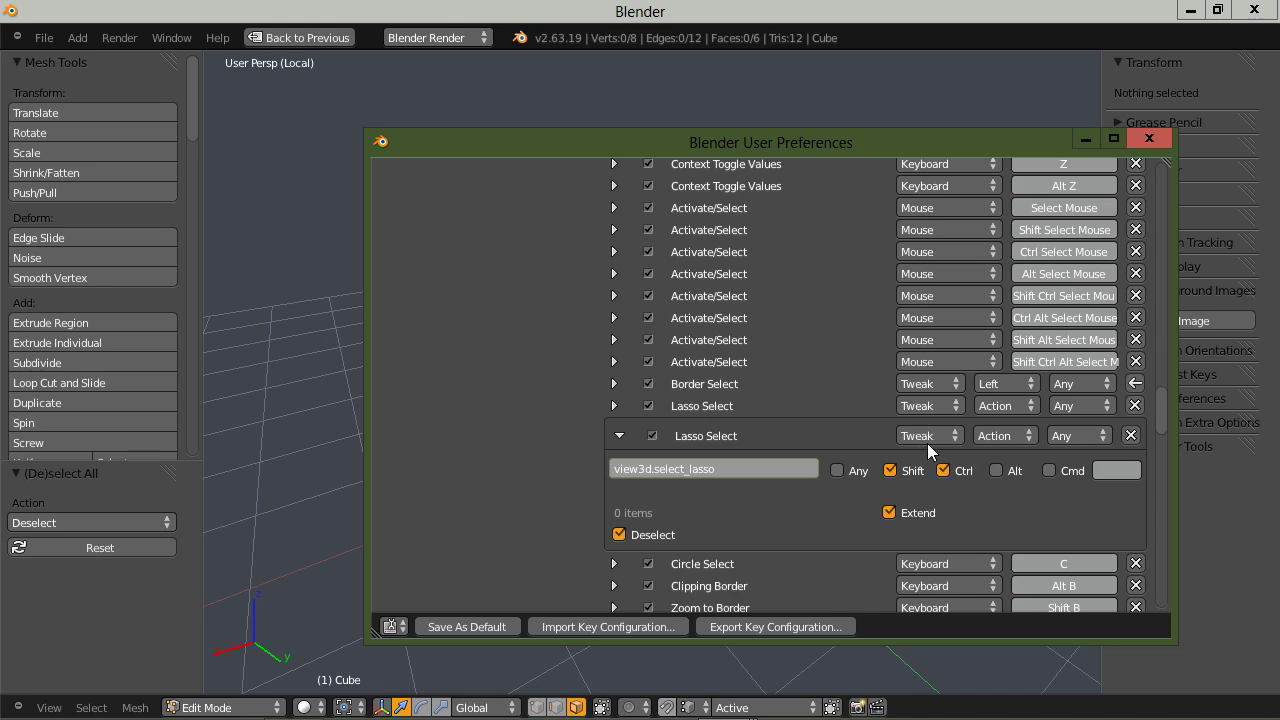
pyautogui.click(619, 436)
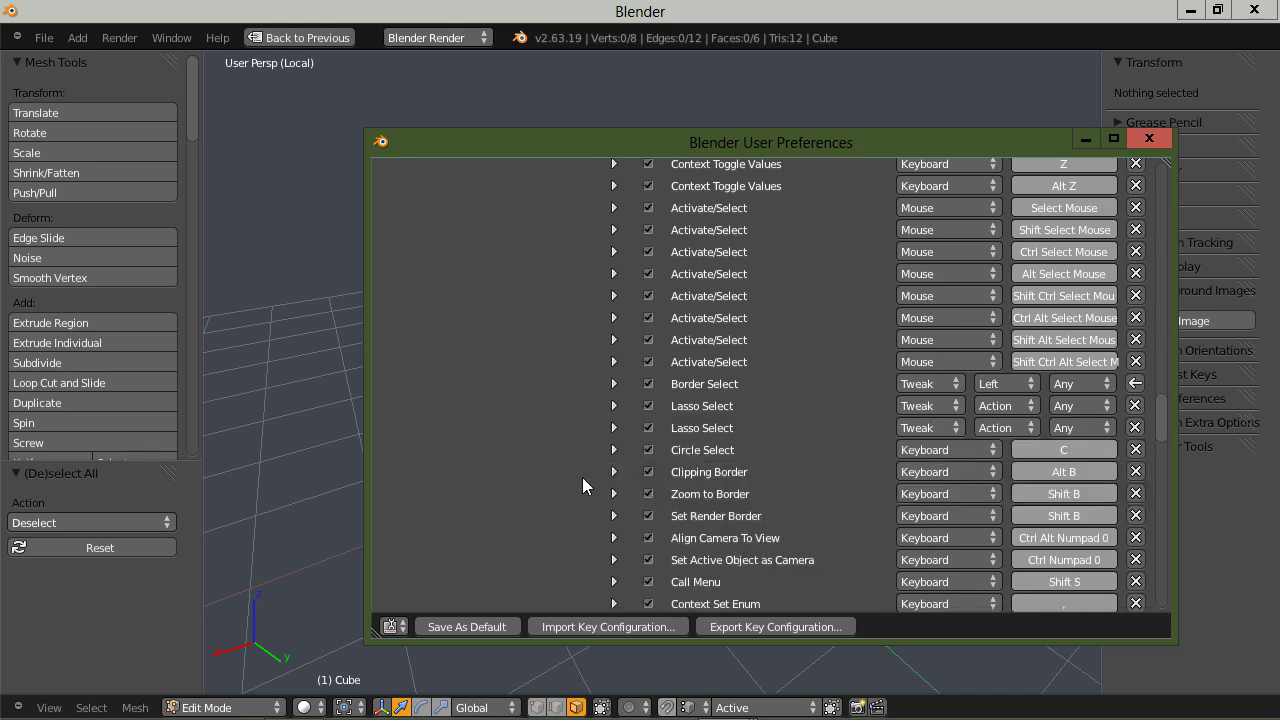
pyautogui.scroll(5, 582, 477)
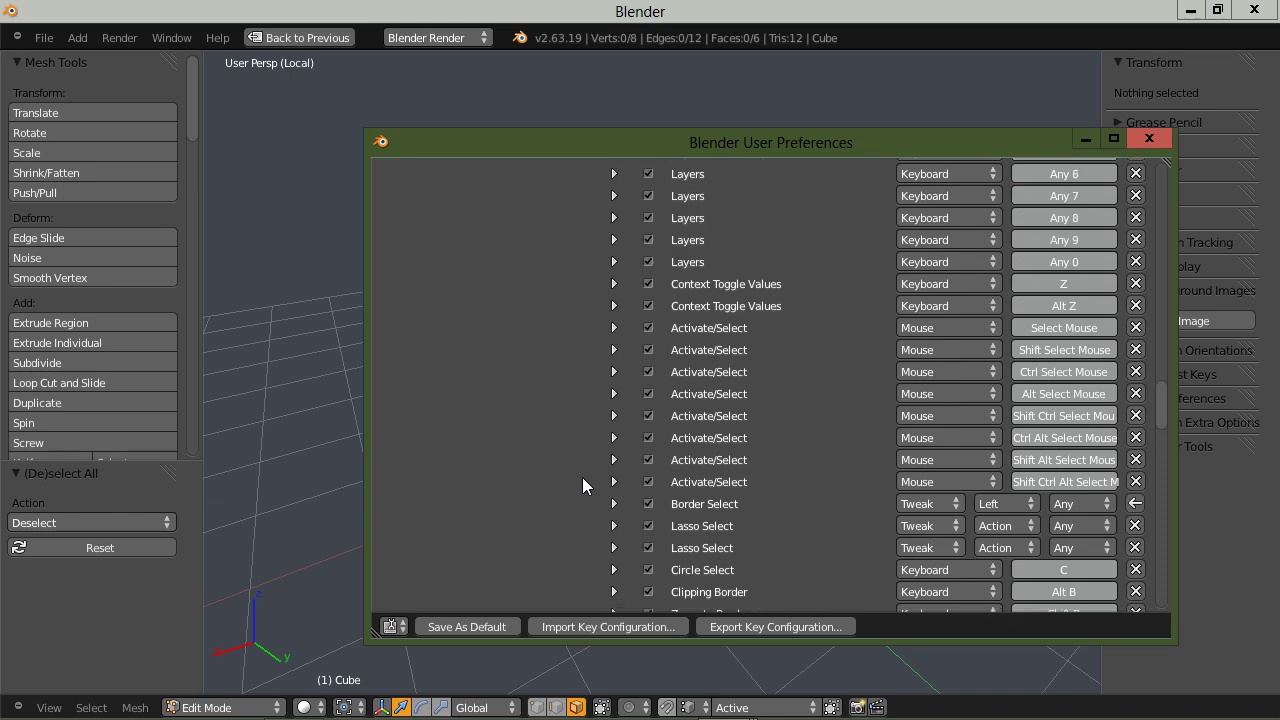
pyautogui.scroll(2, 582, 482)
pyautogui.scroll(2, 582, 477)
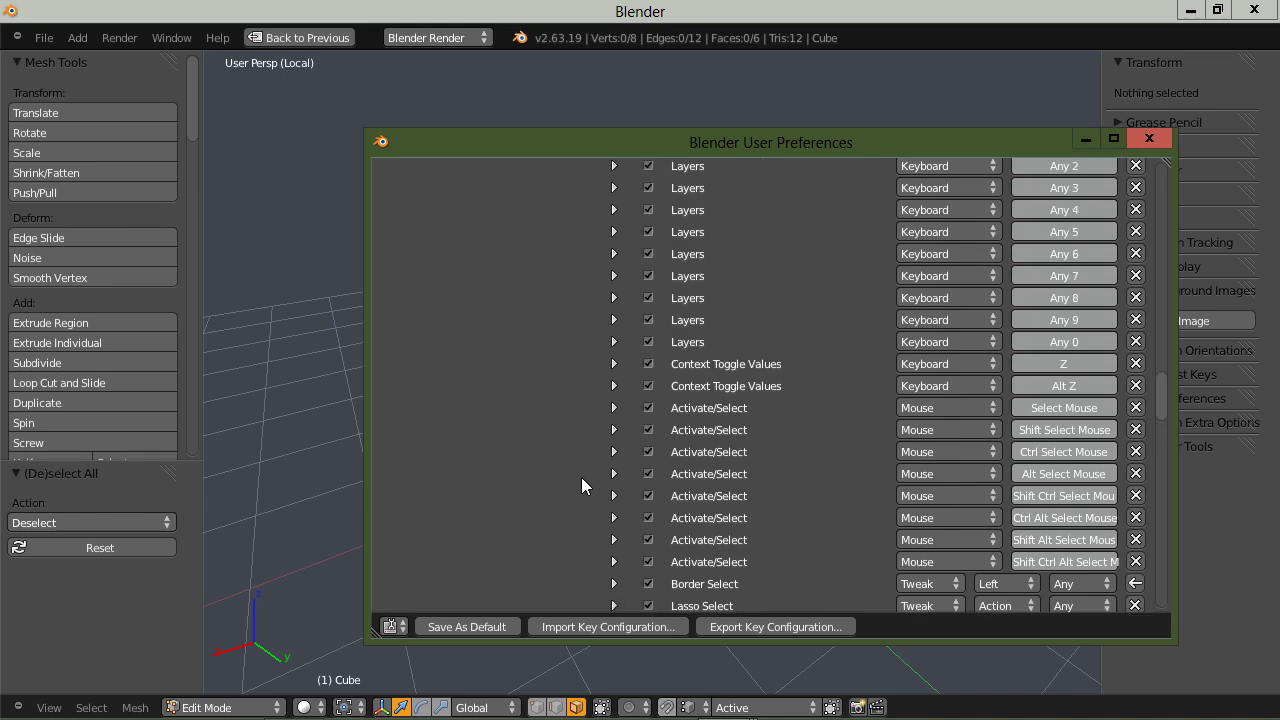
pyautogui.scroll(-5, 564, 473)
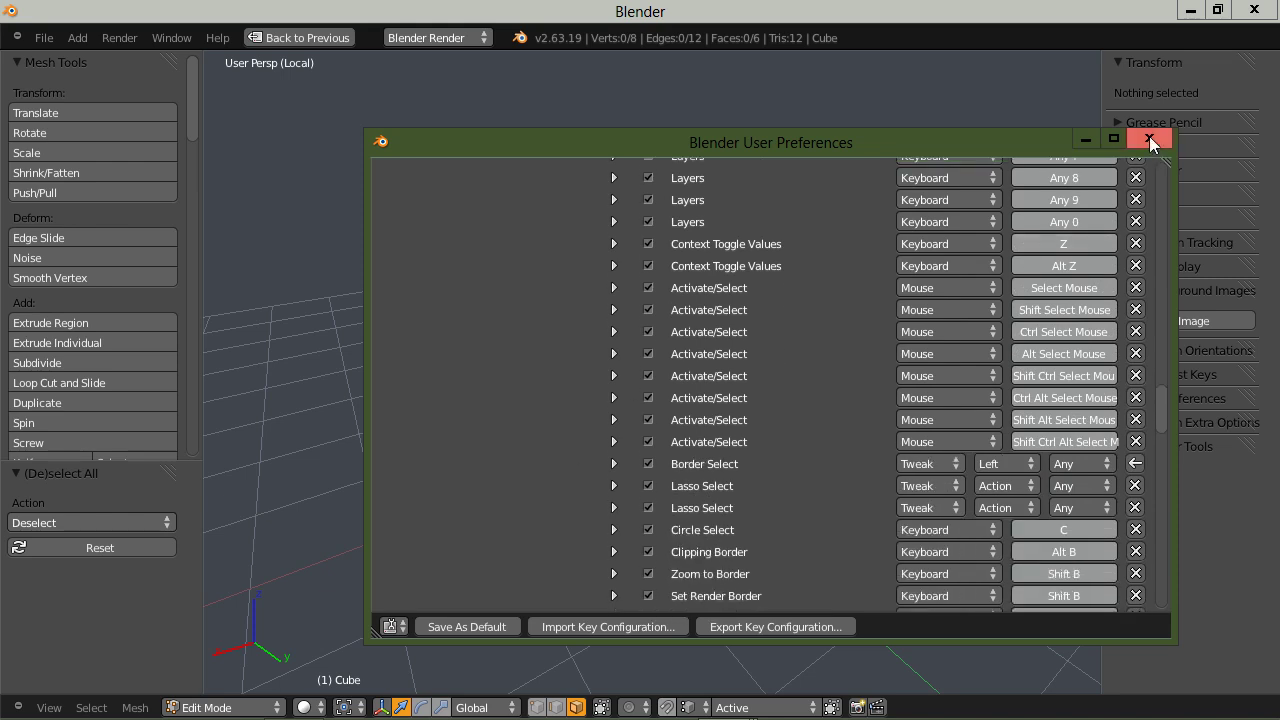
pyautogui.click(1149, 138)
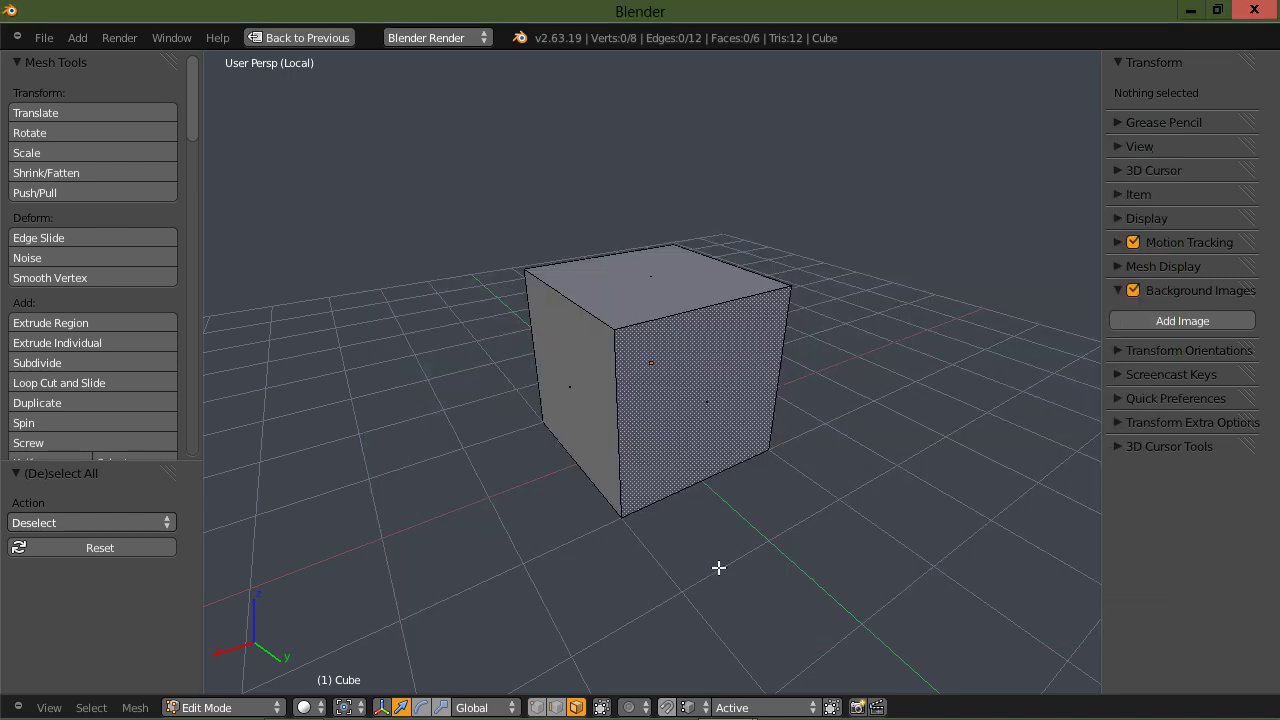
# Orbit the cube and cycle its select mode from edge to vertex with Ctrl+Tab
pyautogui.moveTo(717, 566); pyautogui.dragTo(748, 559, button='middle')
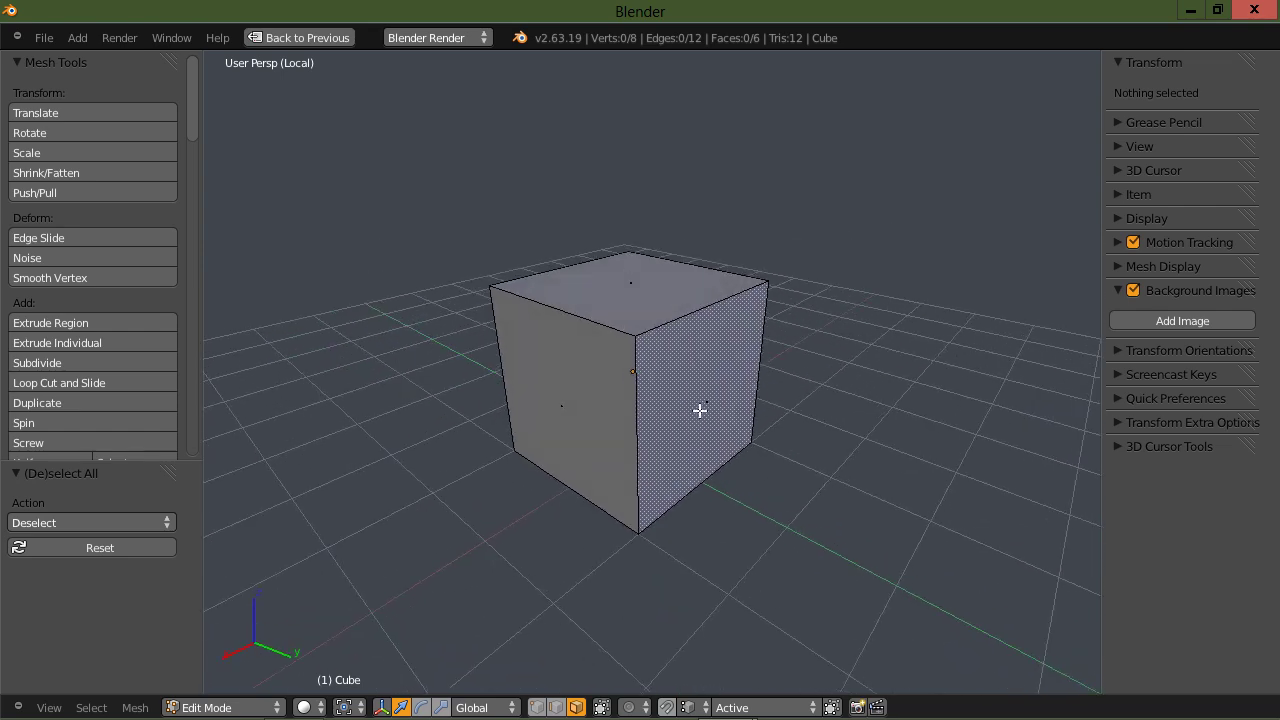
pyautogui.press('a')
pyautogui.press('a')
pyautogui.hotkey('ctrl', 'Tab')
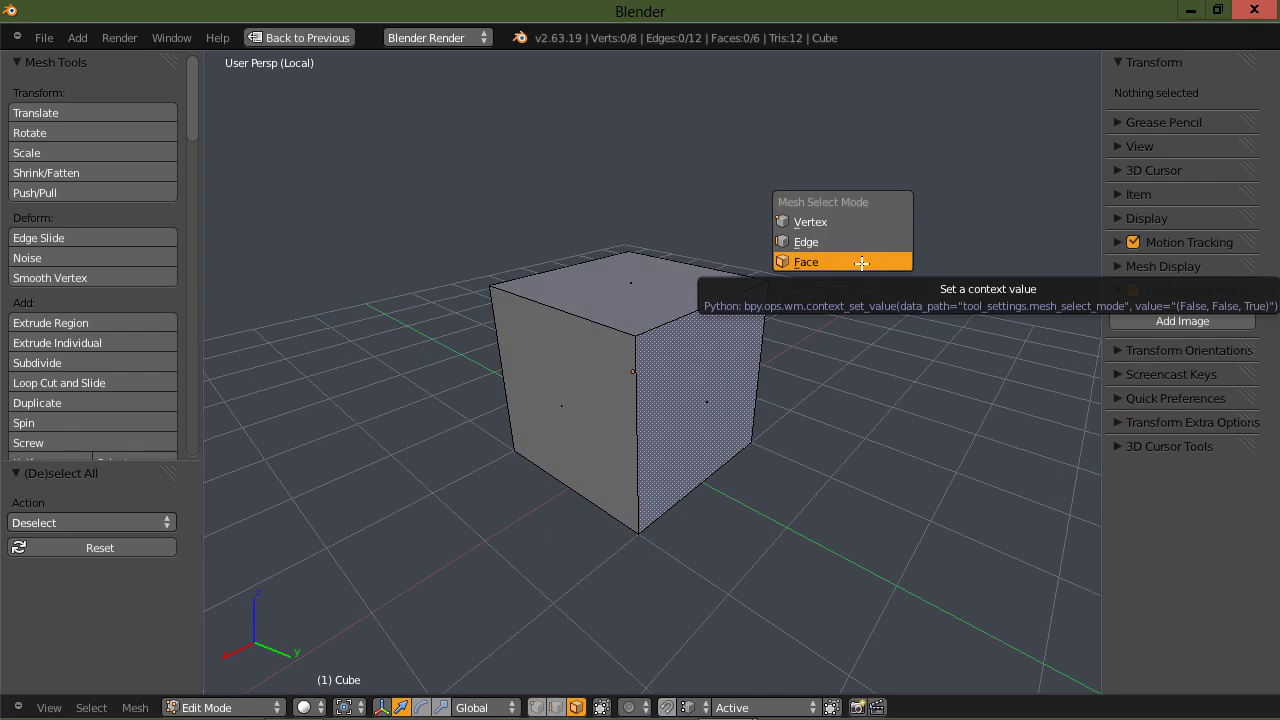
pyautogui.click(849, 241)
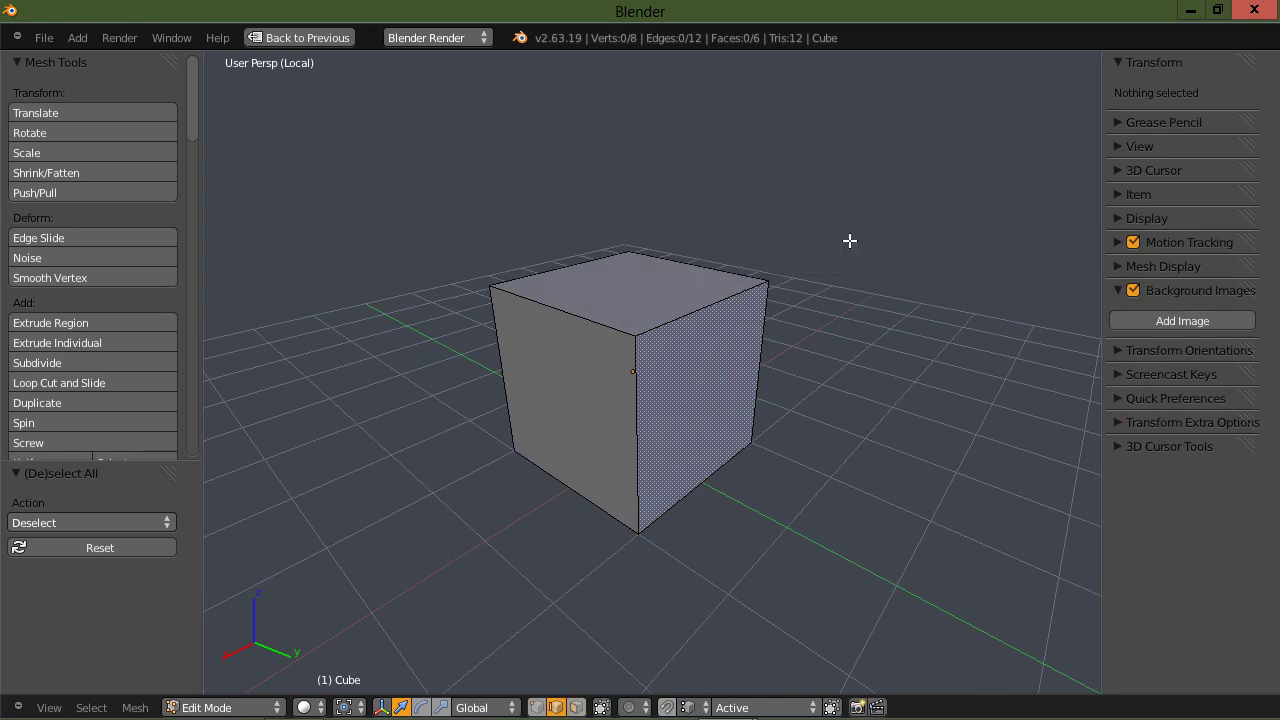
pyautogui.rightClick(747, 297)
pyautogui.press('a')
pyautogui.hotkey('ctrl', 'Tab')
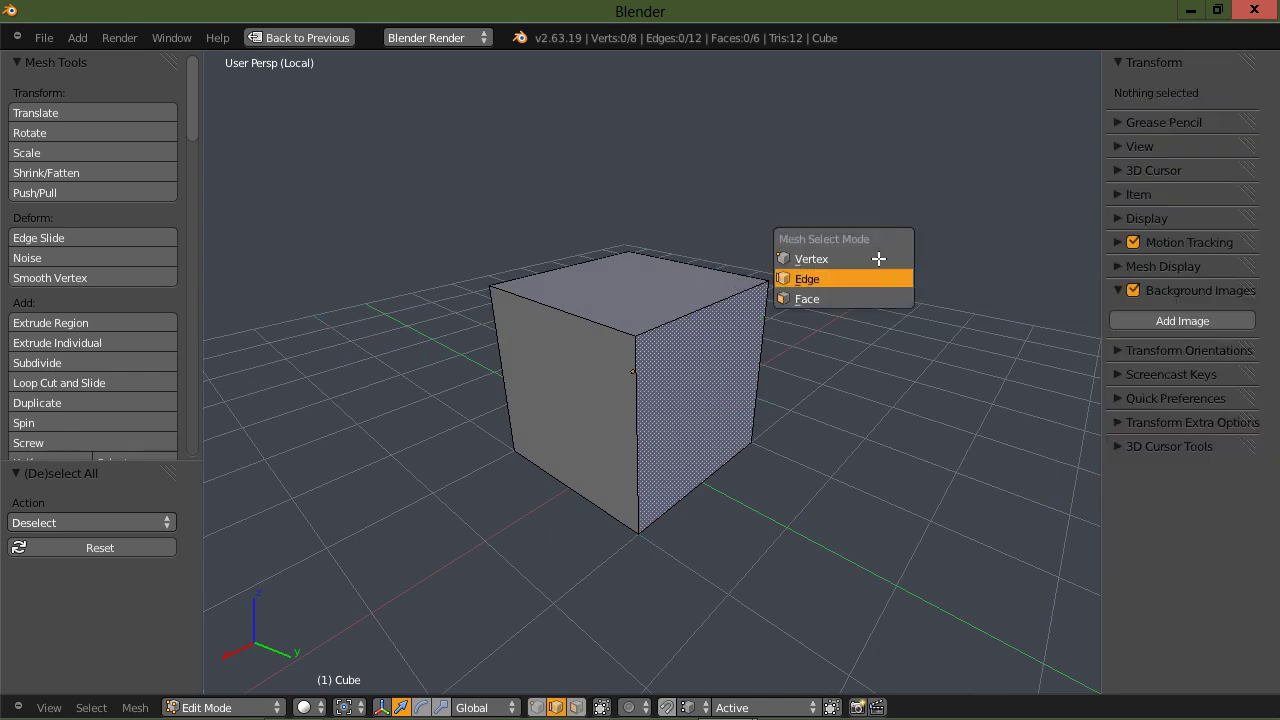
pyautogui.click(880, 260)
# Test selecting corner vertices by click, lasso and B border select, deselecting each with A
pyautogui.rightClick(767, 281)
pyautogui.press('a')
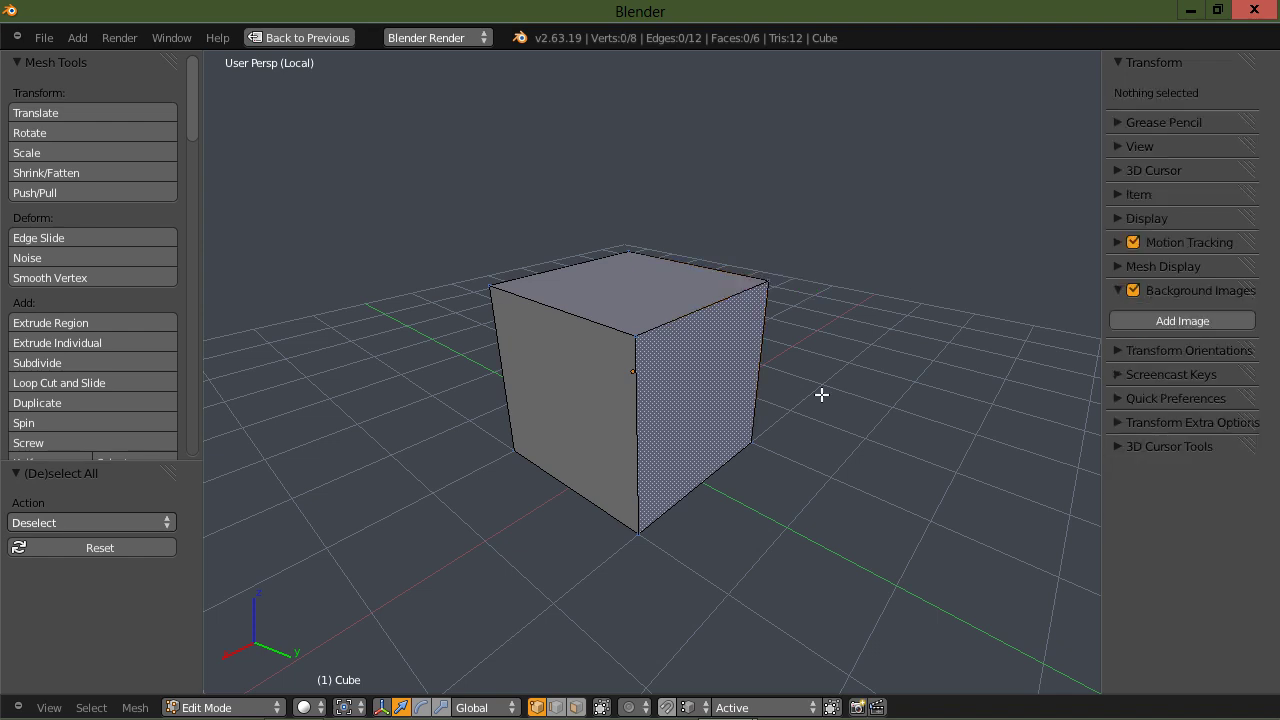
pyautogui.moveTo(843, 417)
pyautogui.keyDown('ctrl'); pyautogui.mouseDown()
pyautogui.moveTo(795, 276)
pyautogui.moveTo(768, 246)
pyautogui.moveTo(721, 254)
pyautogui.moveTo(714, 337)
pyautogui.moveTo(735, 382)
pyautogui.moveTo(780, 404)
pyautogui.moveTo(858, 398)
pyautogui.mouseUp(); pyautogui.keyUp('ctrl')
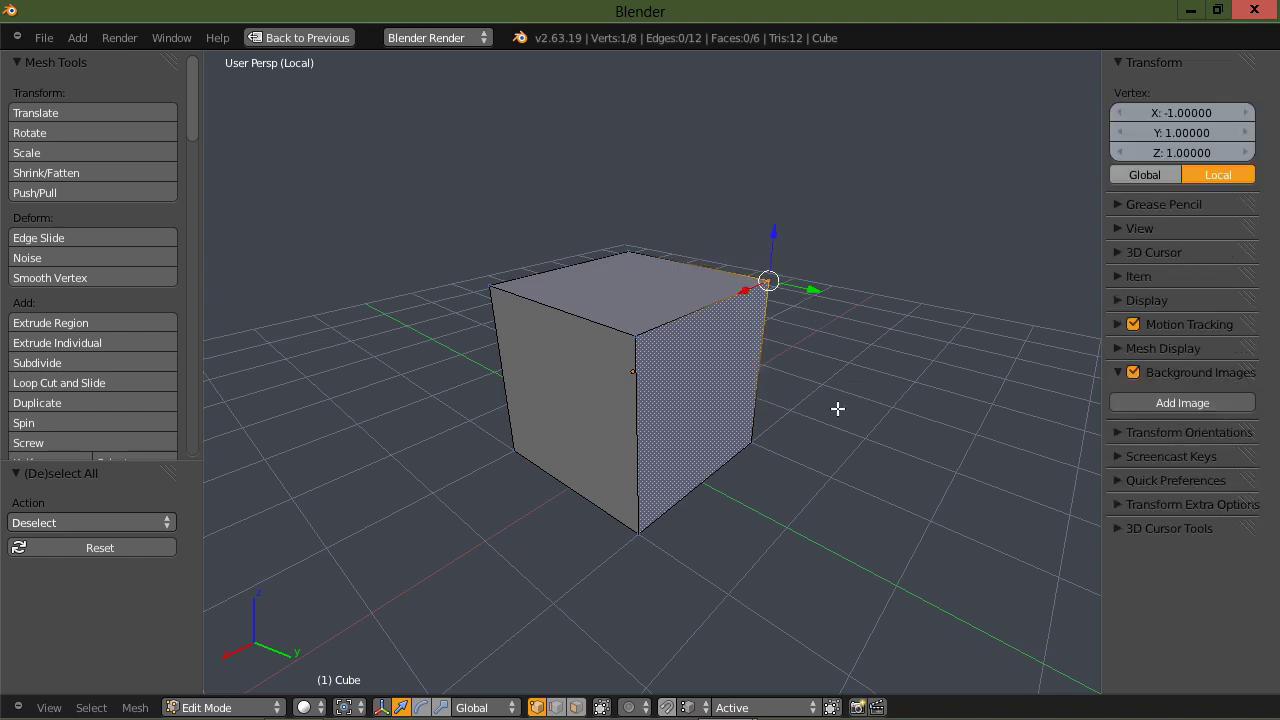
pyautogui.press('a')
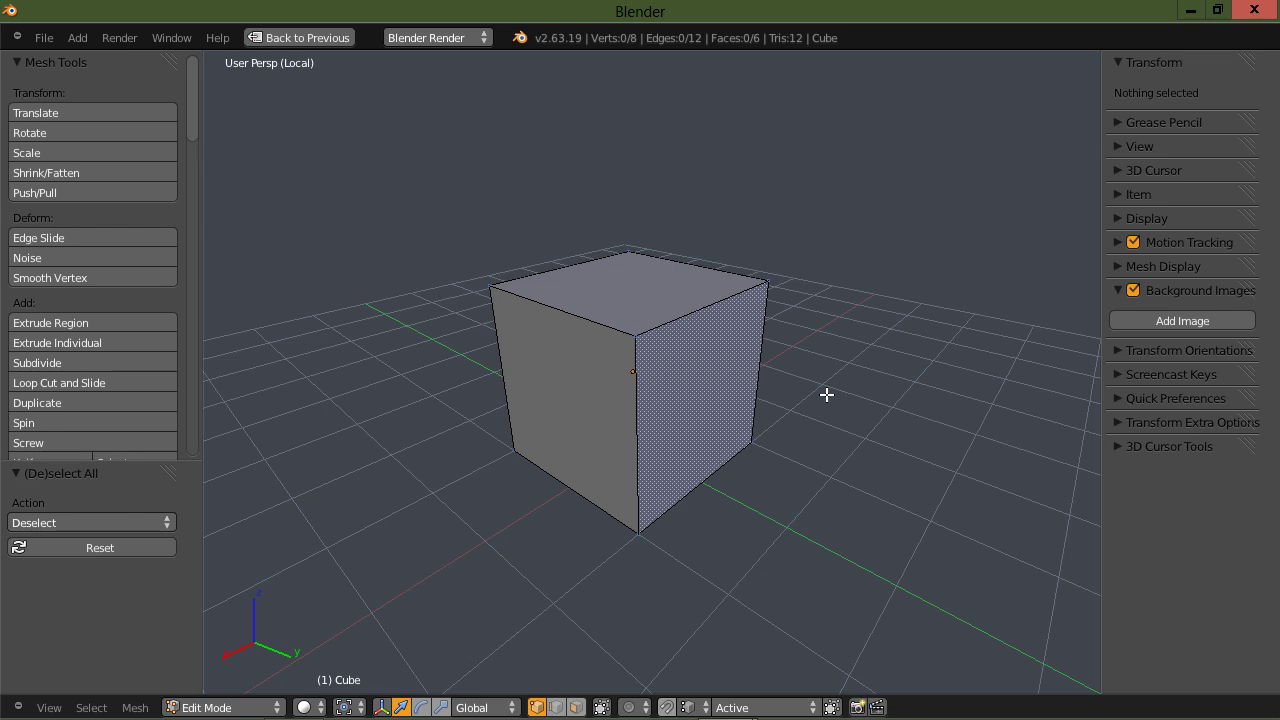
pyautogui.press('b')
pyautogui.moveTo(780, 434); pyautogui.dragTo(724, 486)
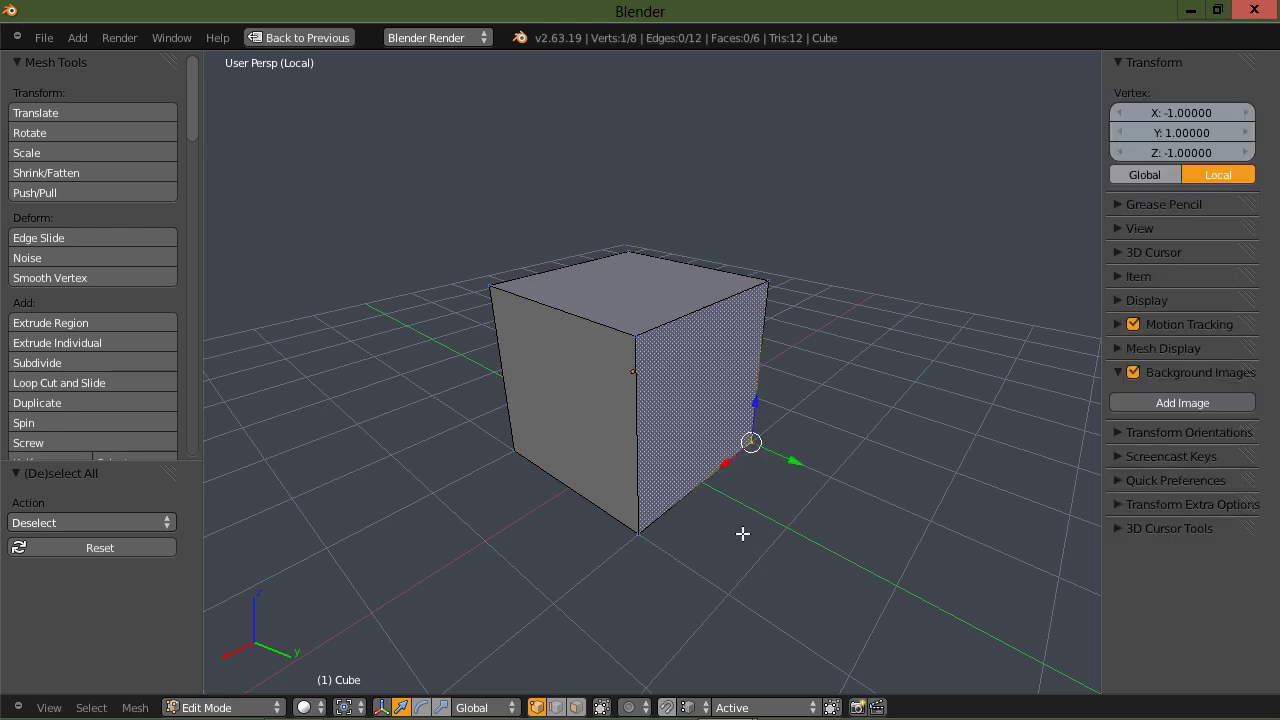
pyautogui.press('a')
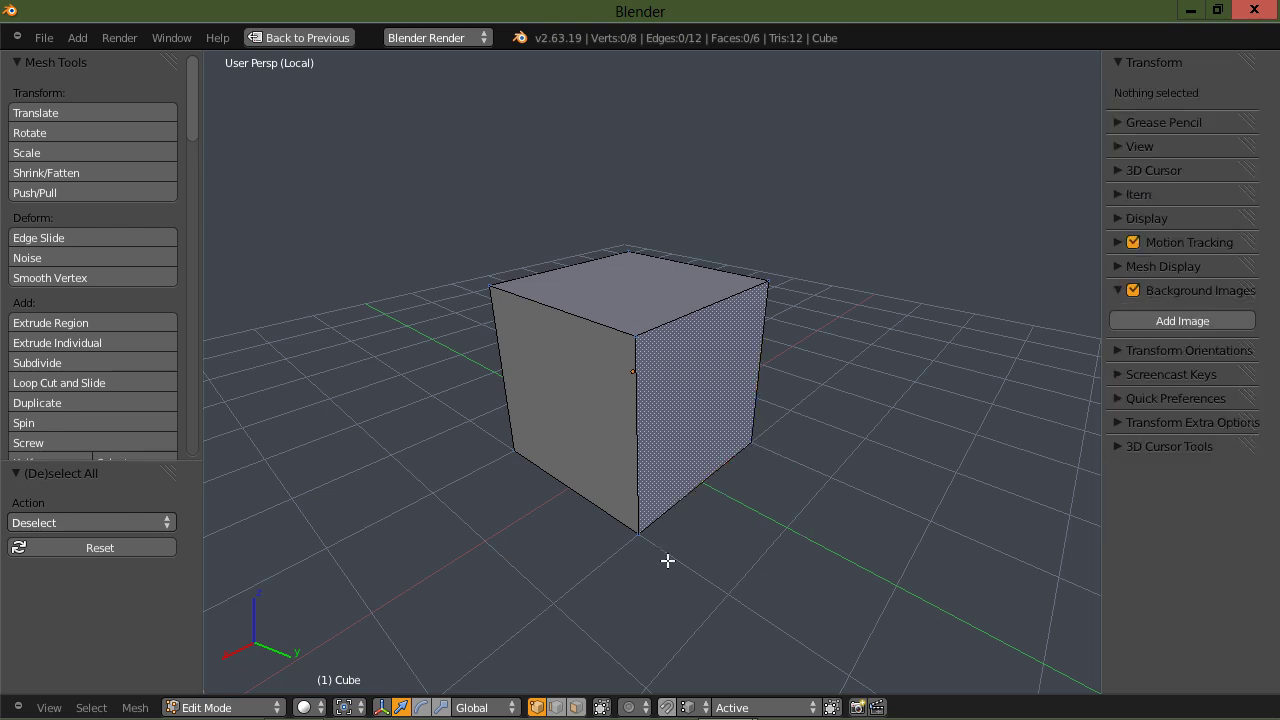
pyautogui.moveTo(745, 559); pyautogui.dragTo(711, 554, button='middle')
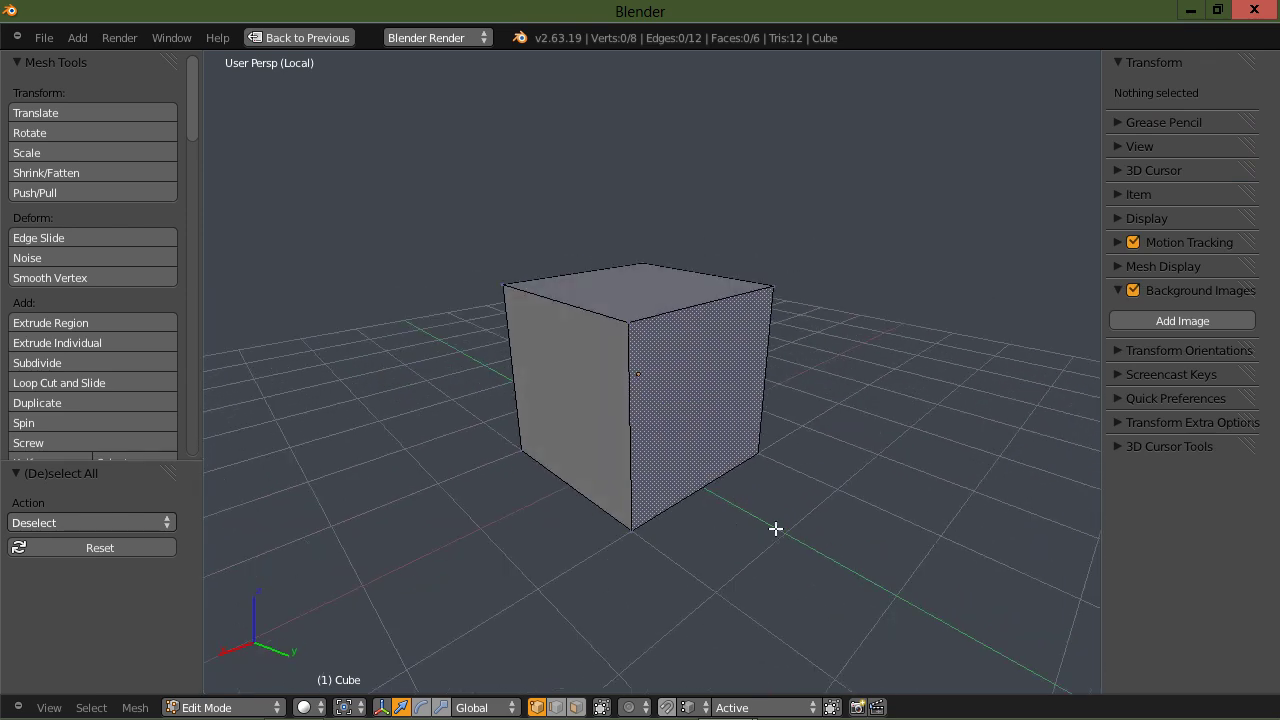
pyautogui.moveTo(771, 517)
pyautogui.mouseDown(button='middle')
pyautogui.moveTo(729, 534)
pyautogui.moveTo(749, 514)
pyautogui.moveTo(731, 543)
pyautogui.moveTo(709, 537)
pyautogui.moveTo(794, 531)
pyautogui.moveTo(777, 506)
pyautogui.mouseUp(button='middle')
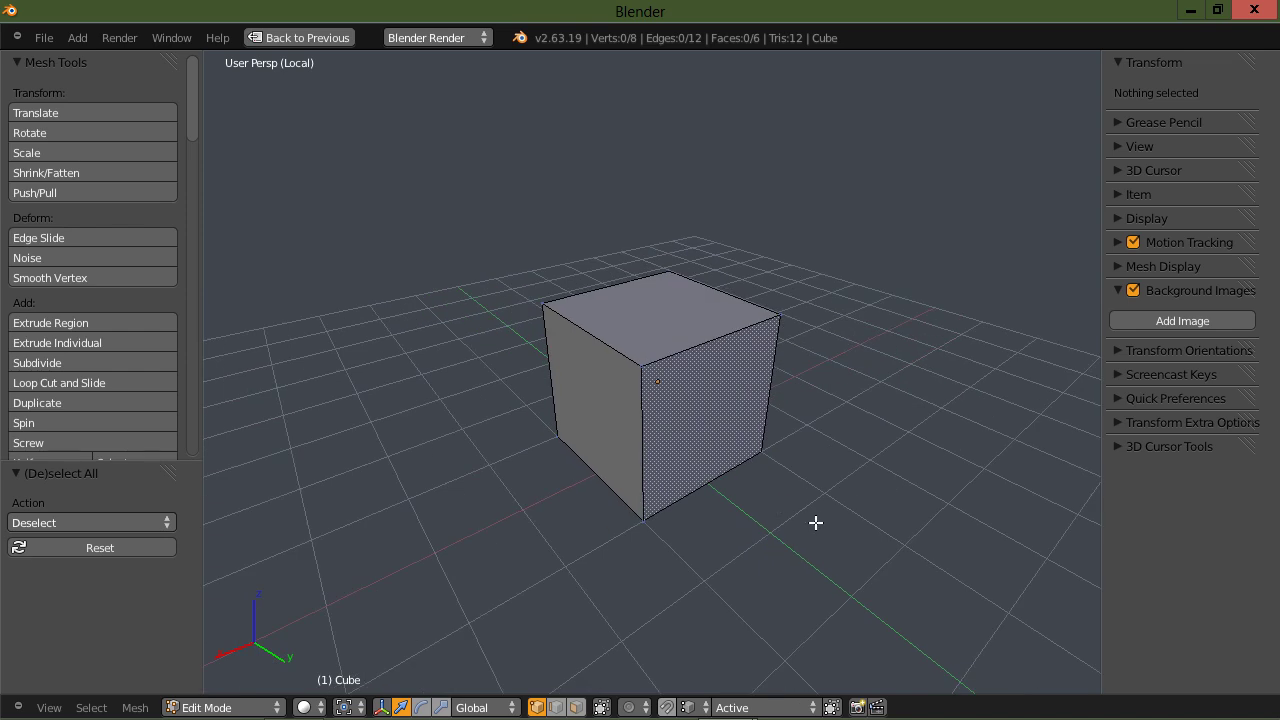